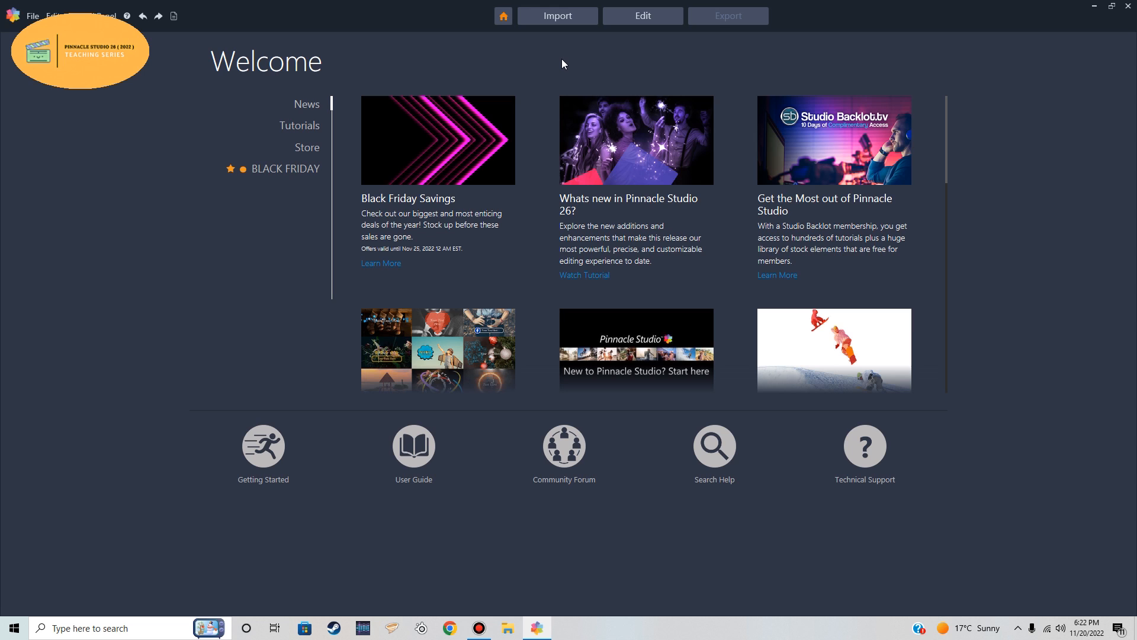
Import all files from the folder of videos ready to be compiled in Pinnacle Studio 26, inside Pinnacle Studio ( ALL ) on Local Disk (C:)
click(562, 18)
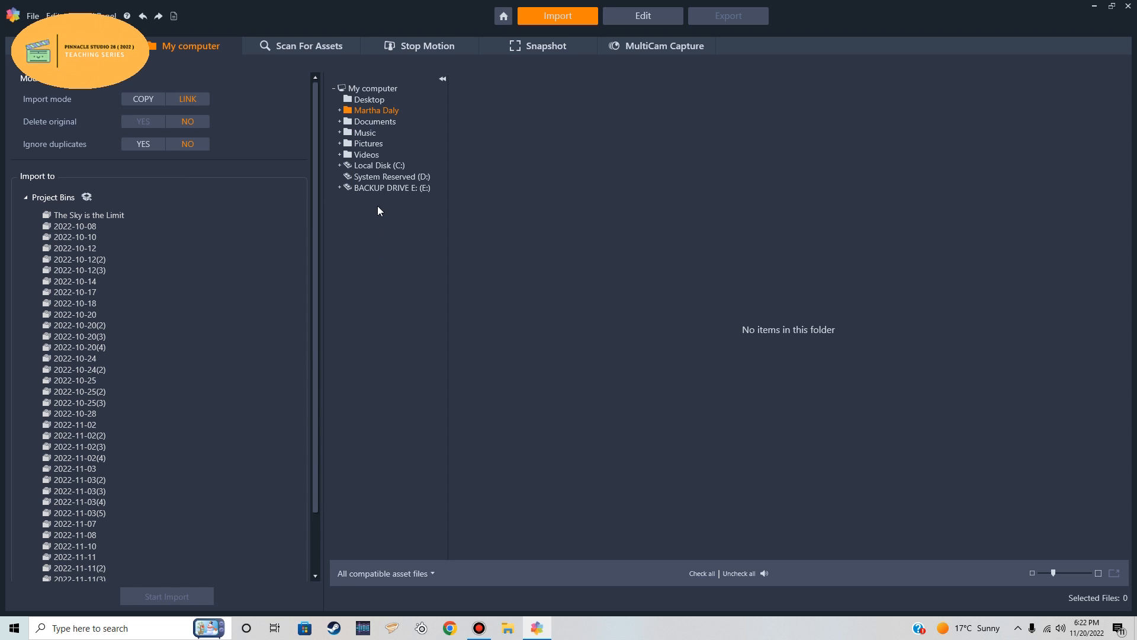
click(373, 167)
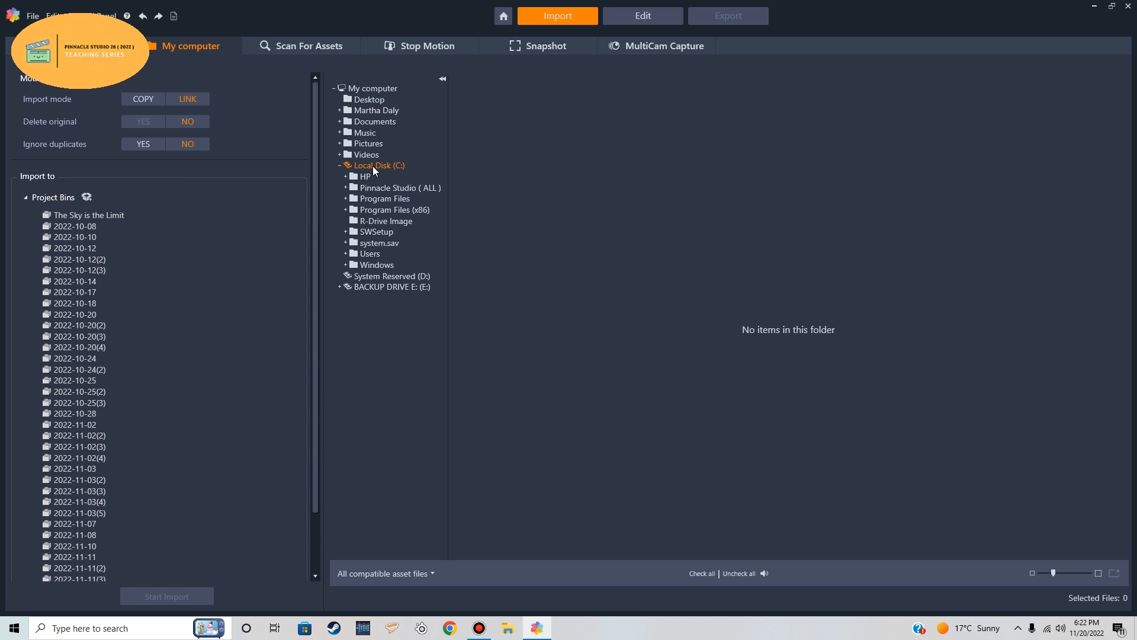
click(396, 189)
double_click(396, 189)
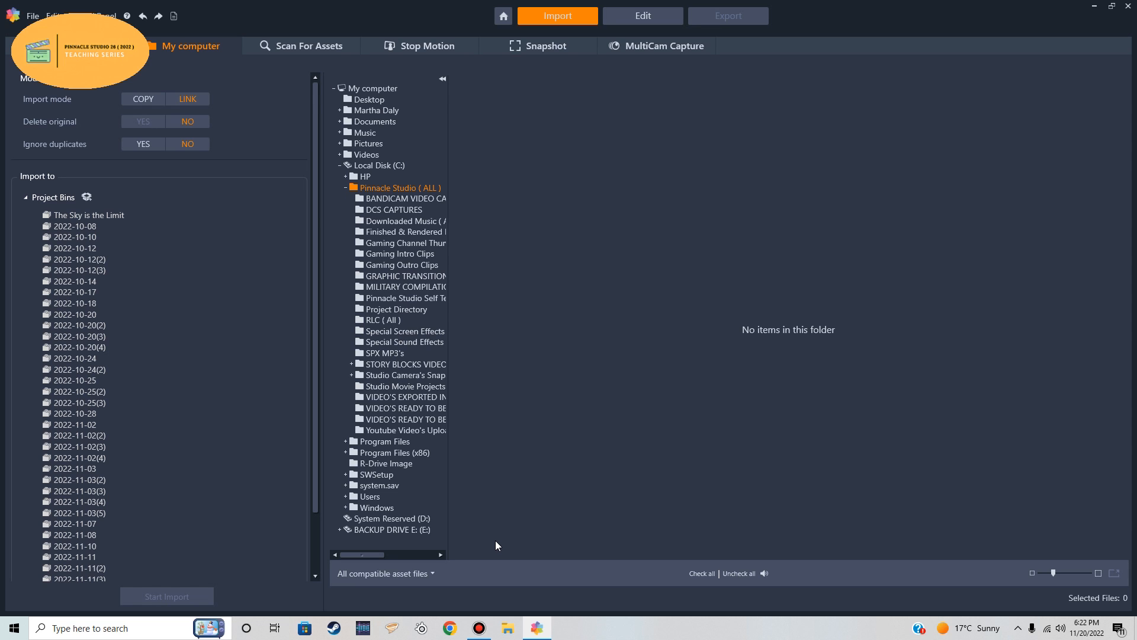
click(412, 421)
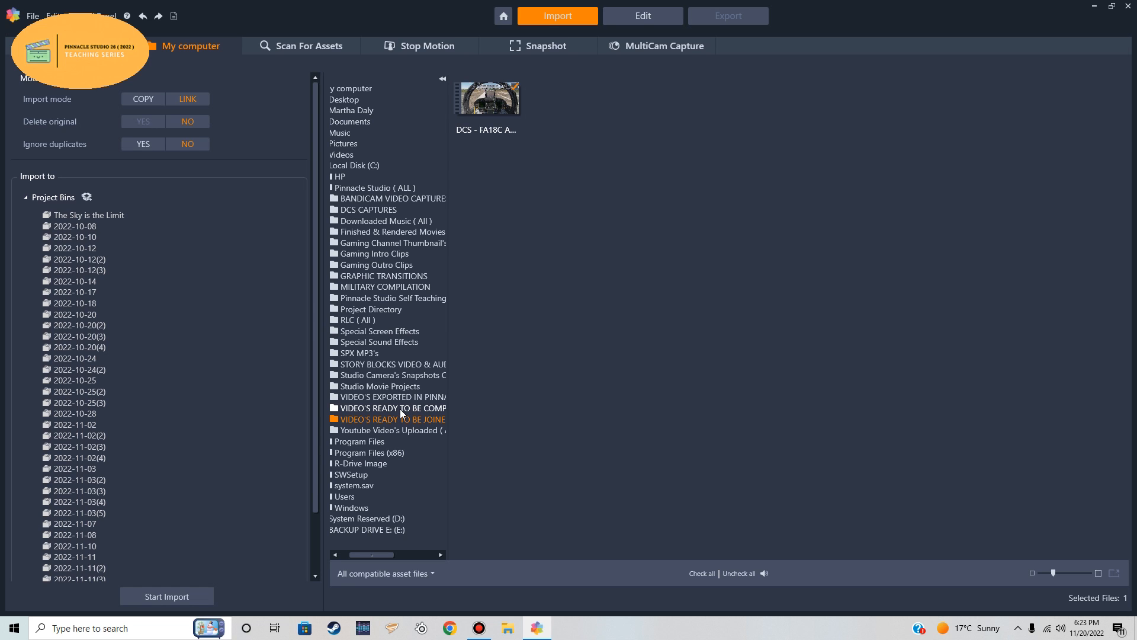
click(401, 413)
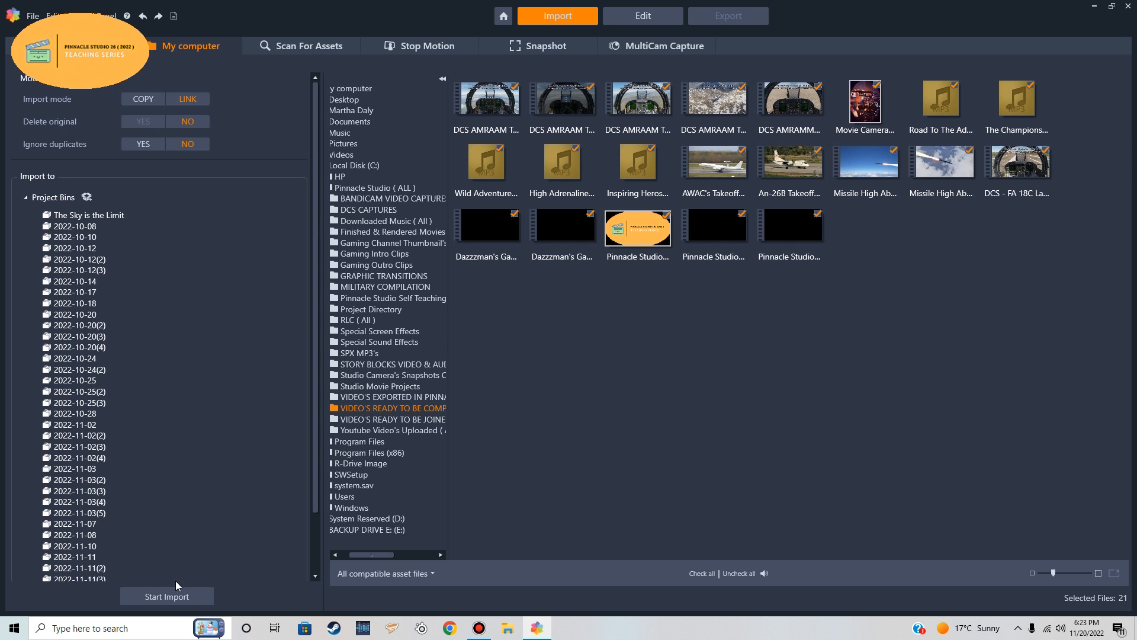
click(170, 598)
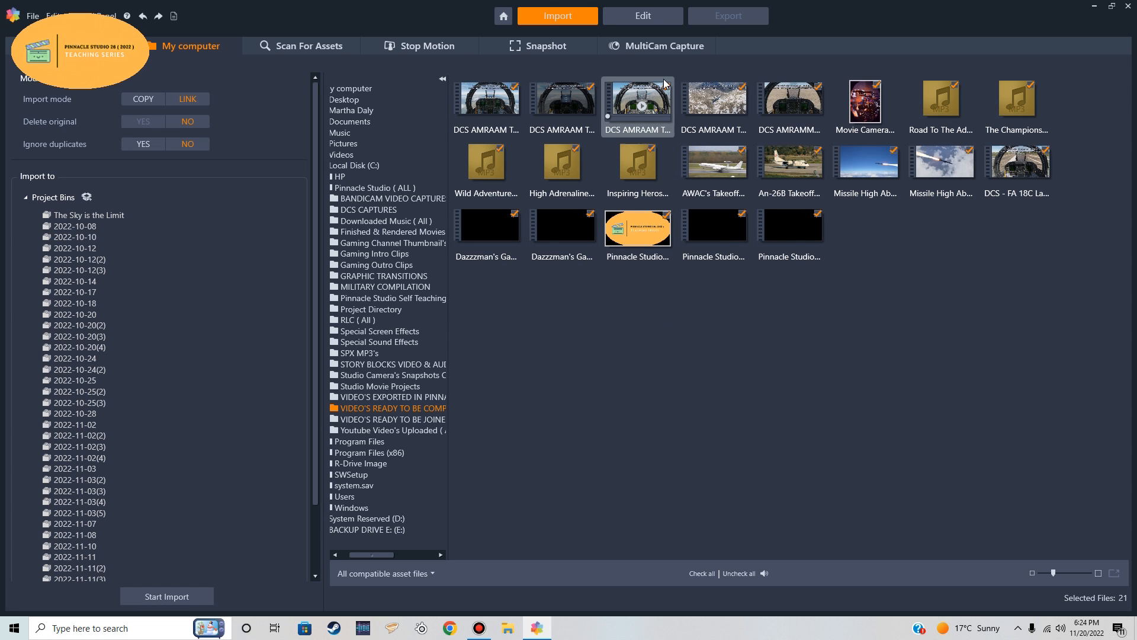
Switch to the editing workspace and preview DCS AMRAAM Training - Clip 4.mp4 and DCS AMRAMM Training - Clip 1.mp4 from the library
click(645, 18)
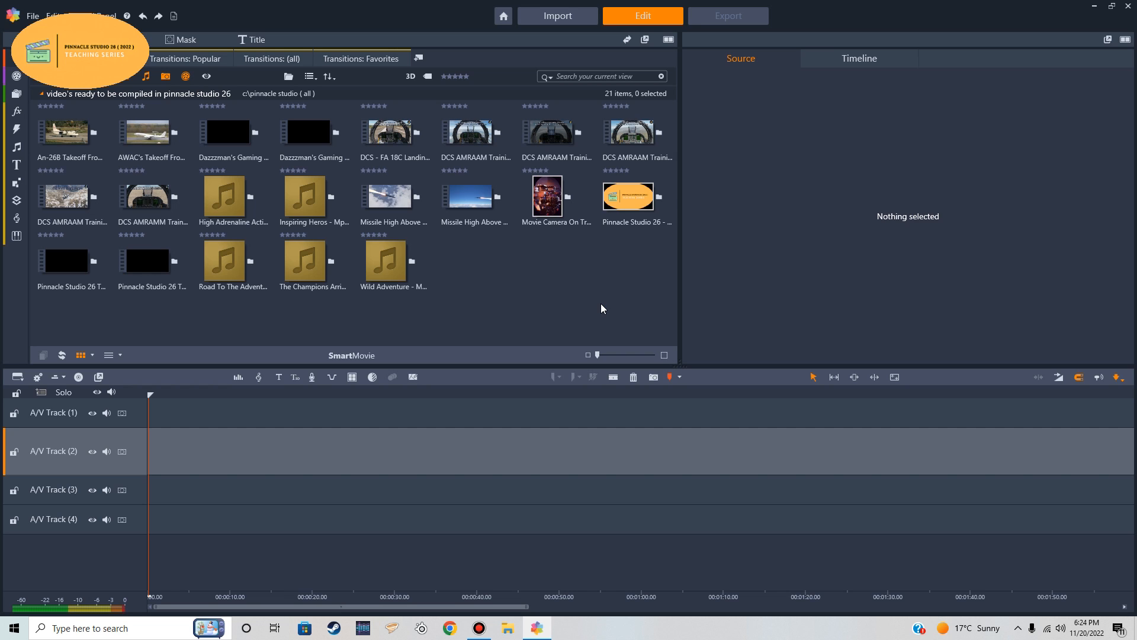
click(632, 137)
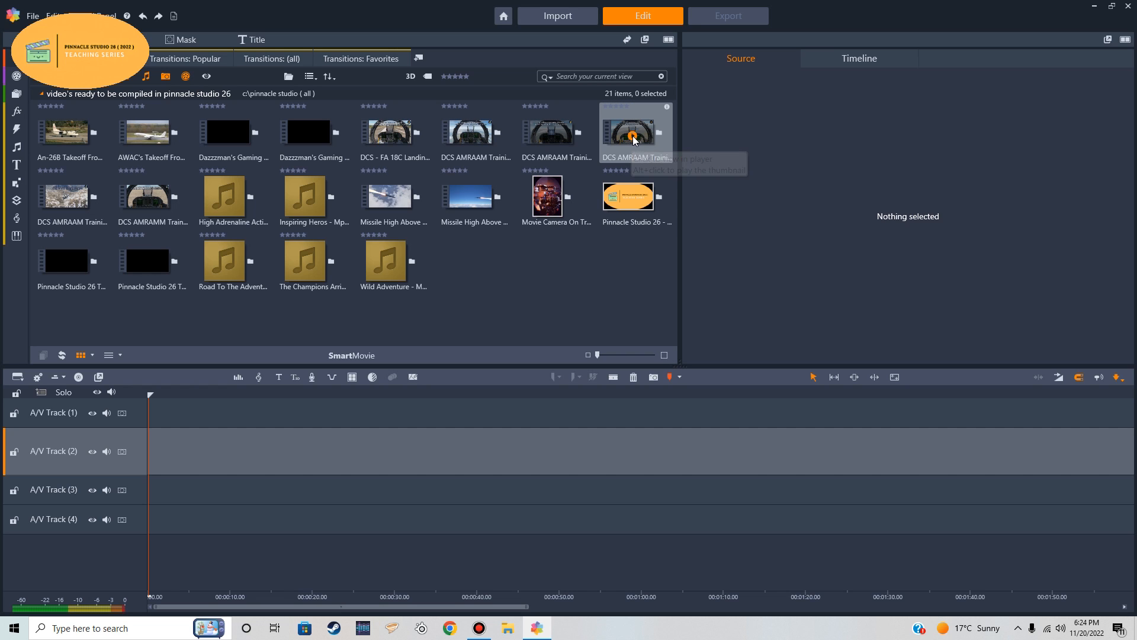
click(633, 136)
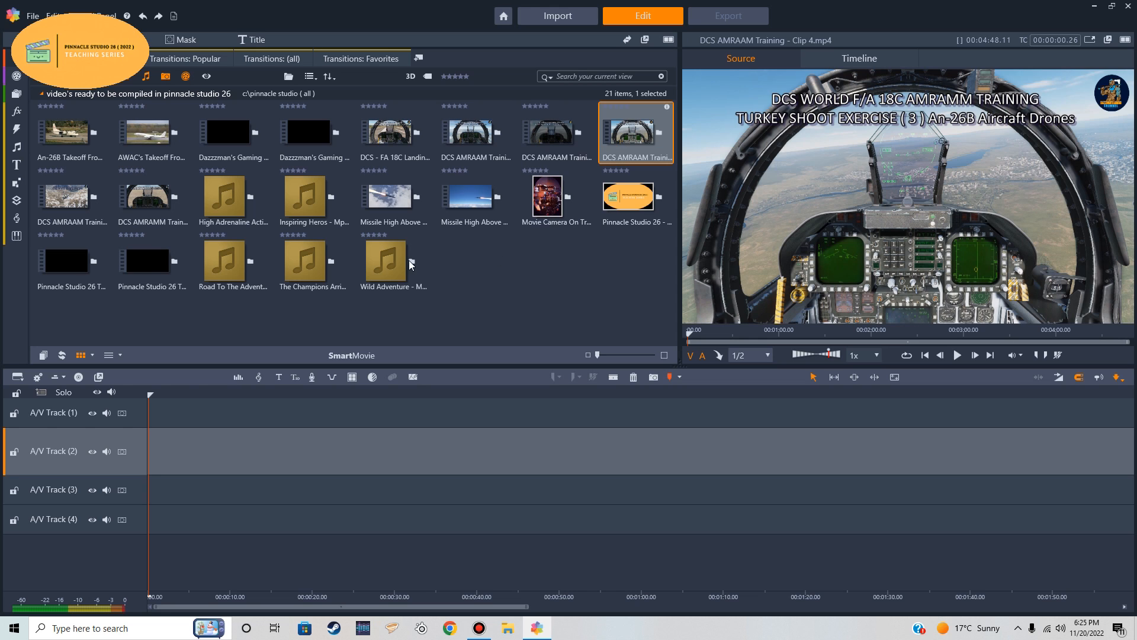
click(149, 201)
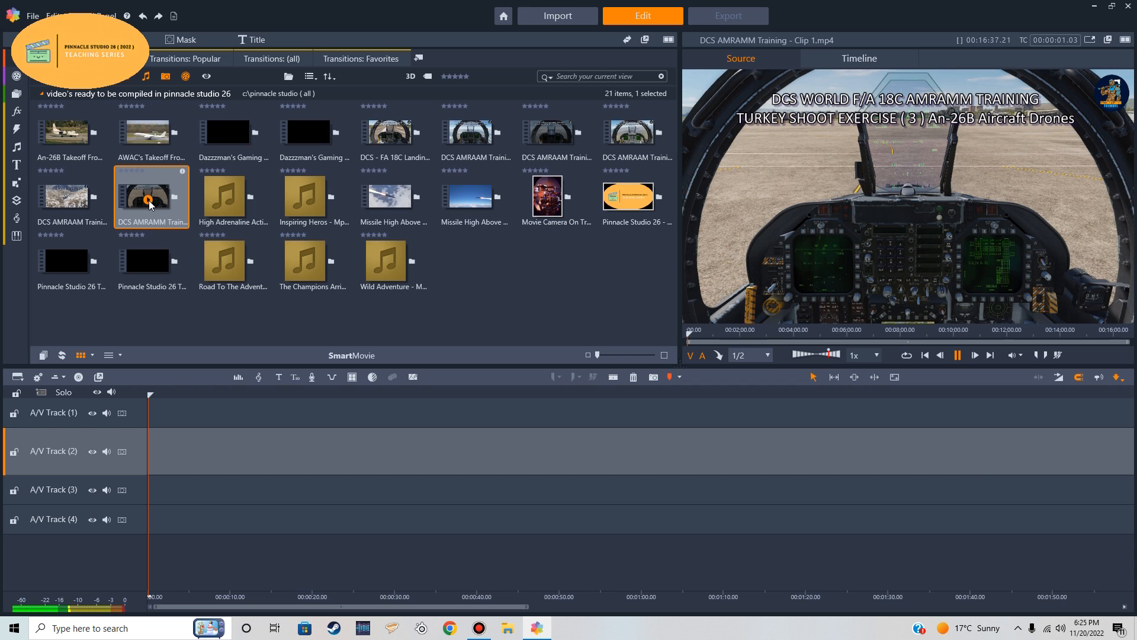
click(148, 201)
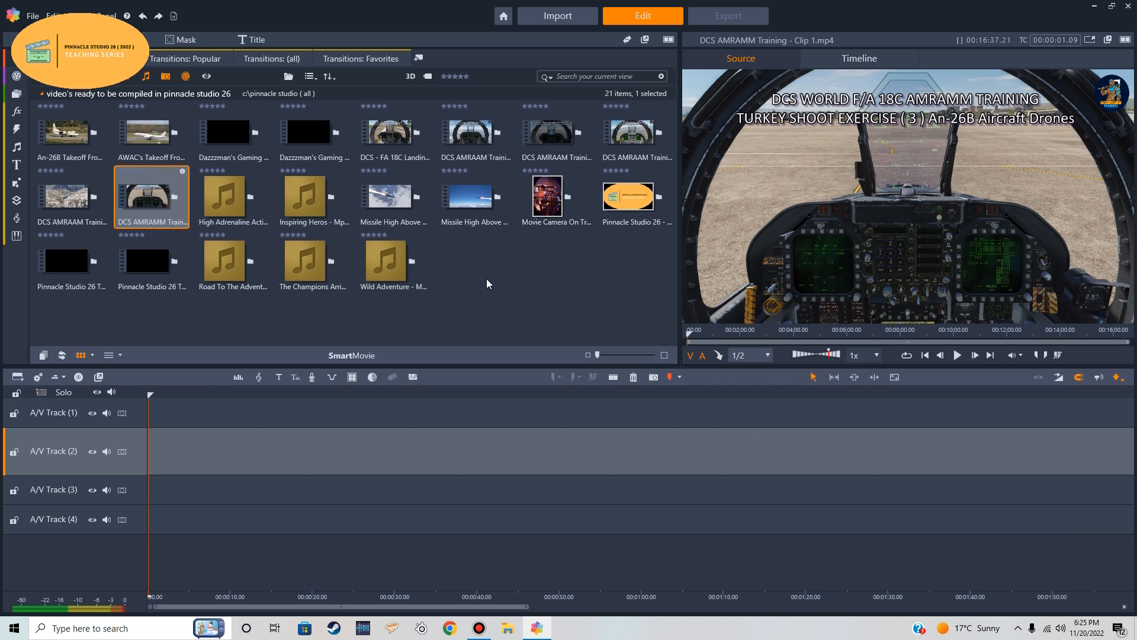
Preview DCS - FA 18C Landing Crash Teaser.mp4, place it at the start of A/V Track (2) and move the playhead to its end
click(389, 136)
click(390, 135)
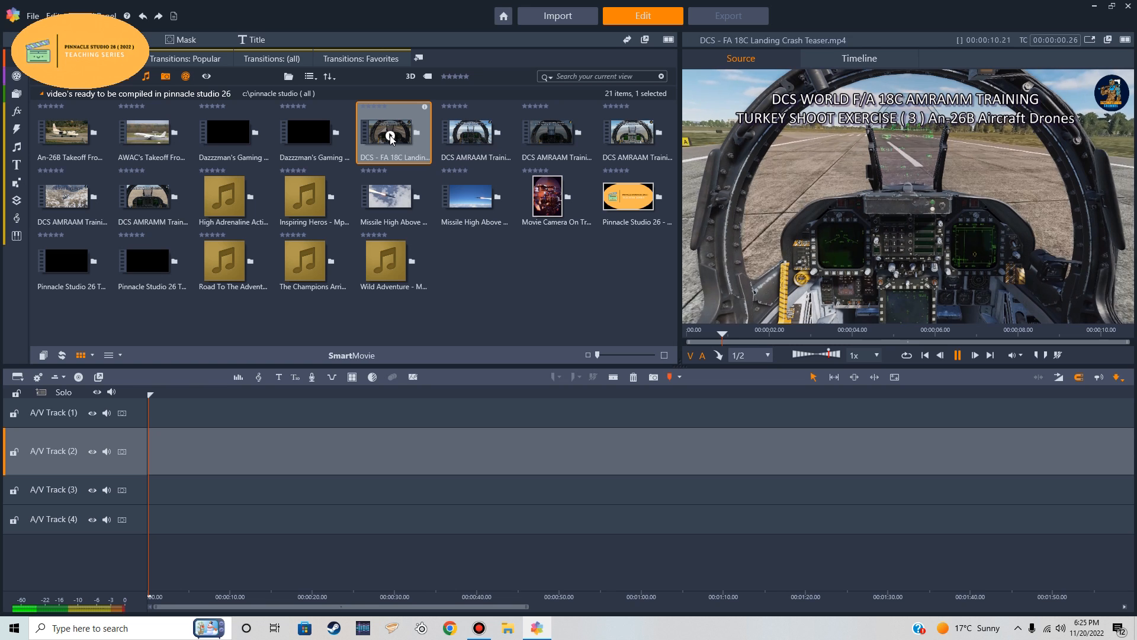
click(390, 135)
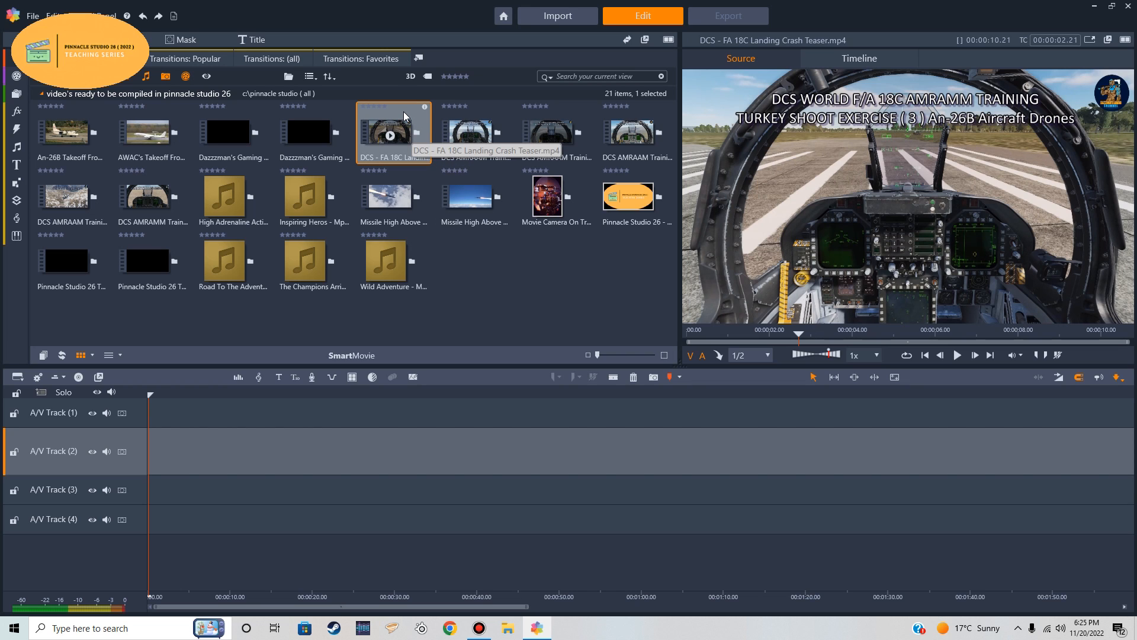
drag(403, 112, 149, 443)
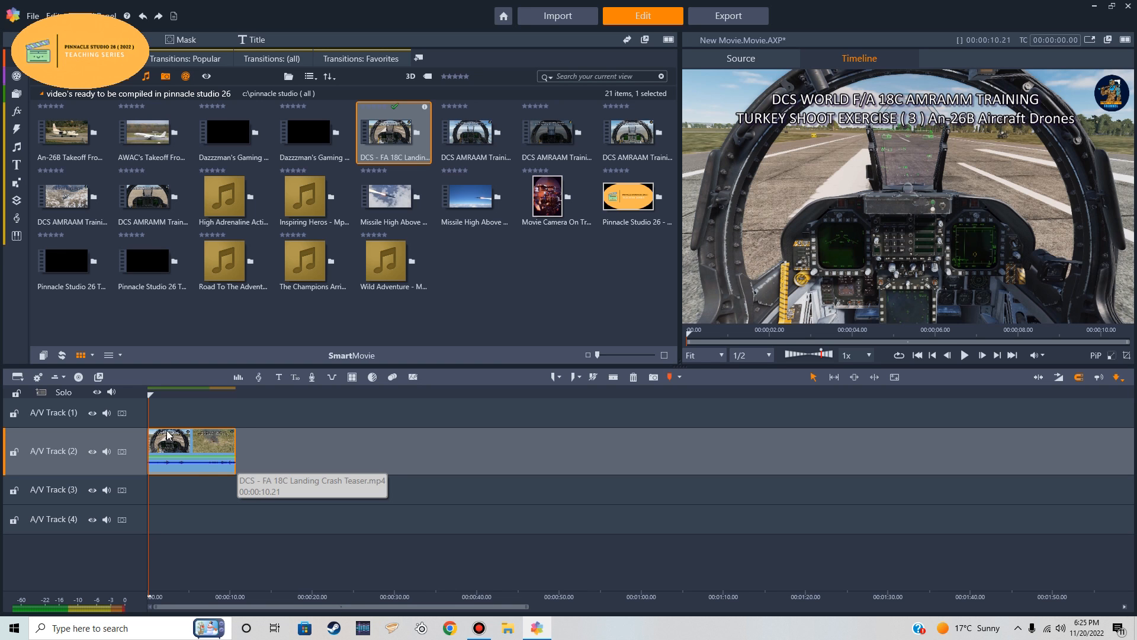
drag(150, 401, 235, 407)
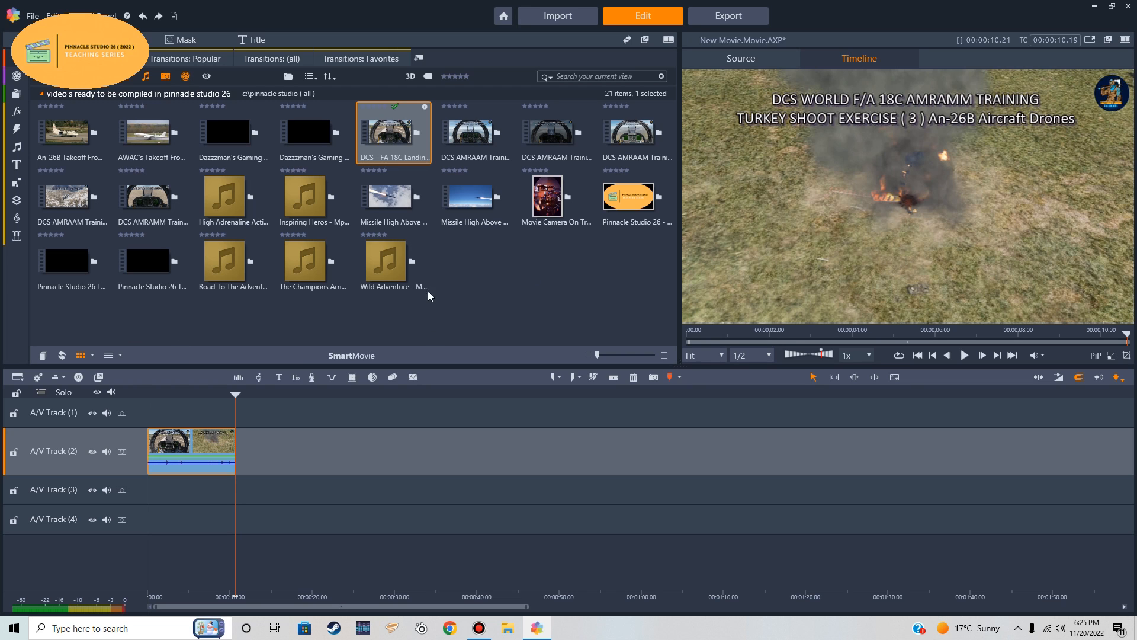
Preview DCS AMRAAM Training - Clip 2.mp4 and Clip 3.mp4 from the library
click(470, 136)
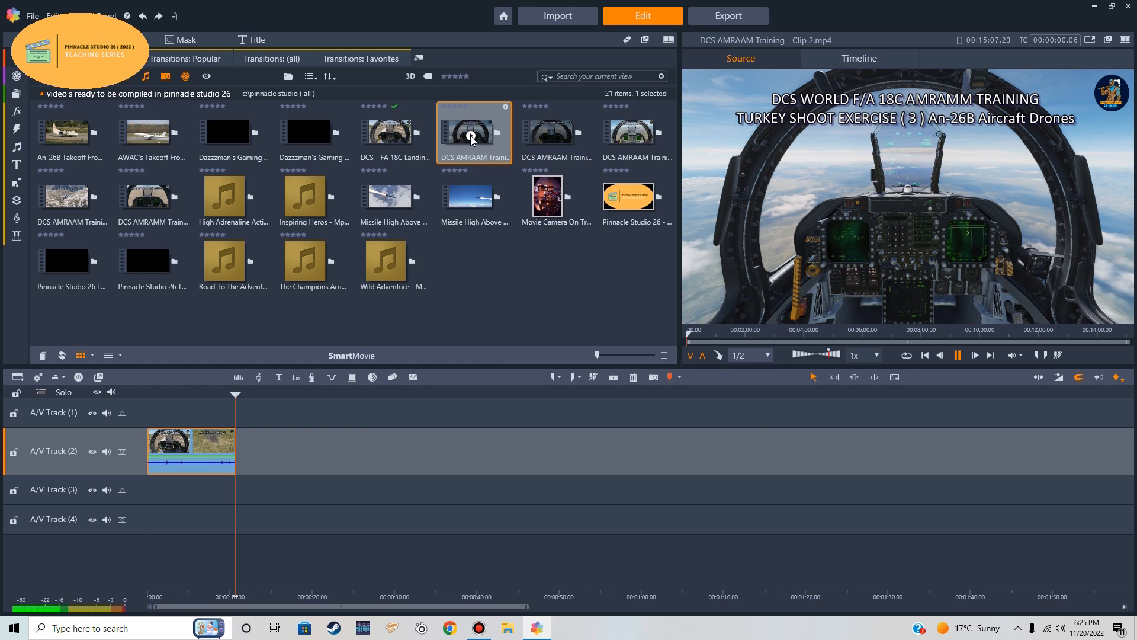
click(470, 136)
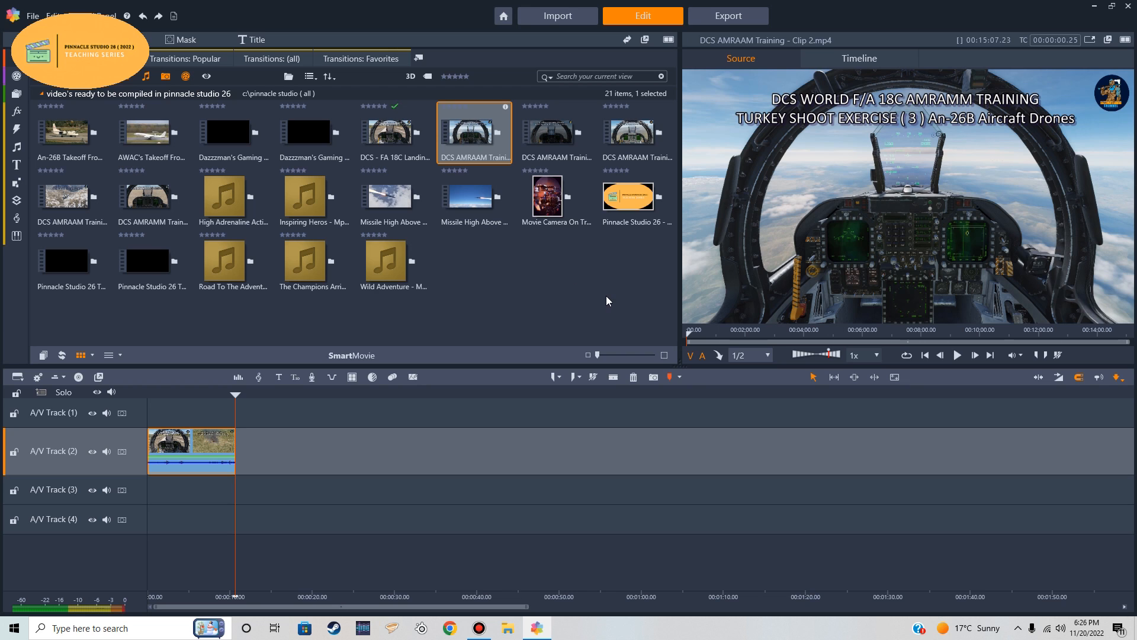
click(551, 138)
click(552, 138)
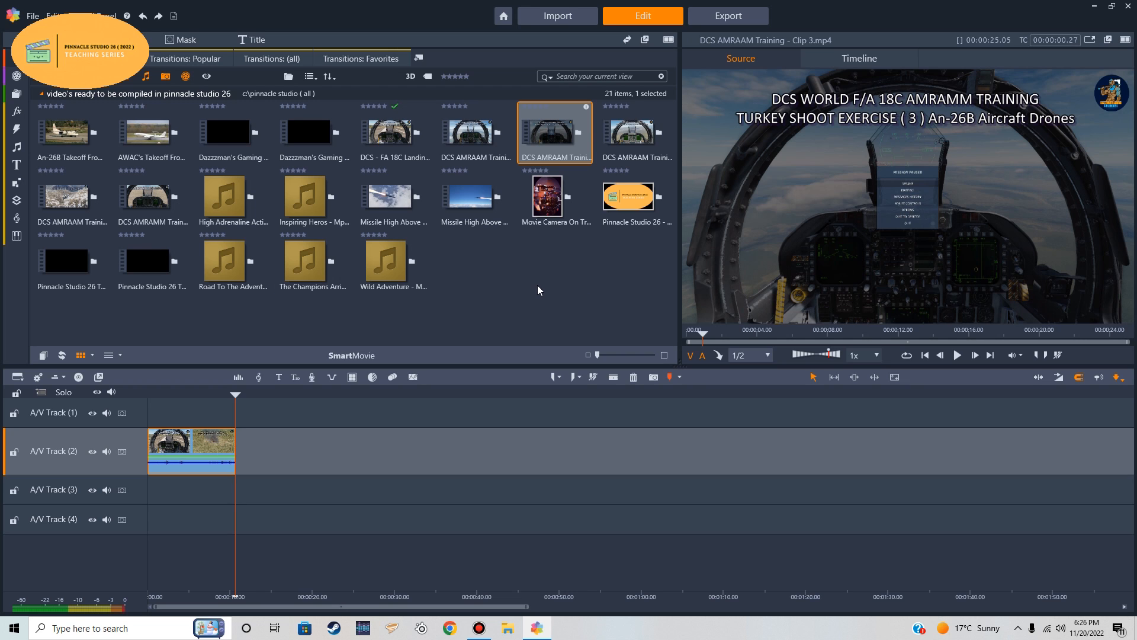
Preview Dazzzman's Gaming Intro Using.mp4 and place it directly after the crash teaser on A/V Track (2)
click(228, 138)
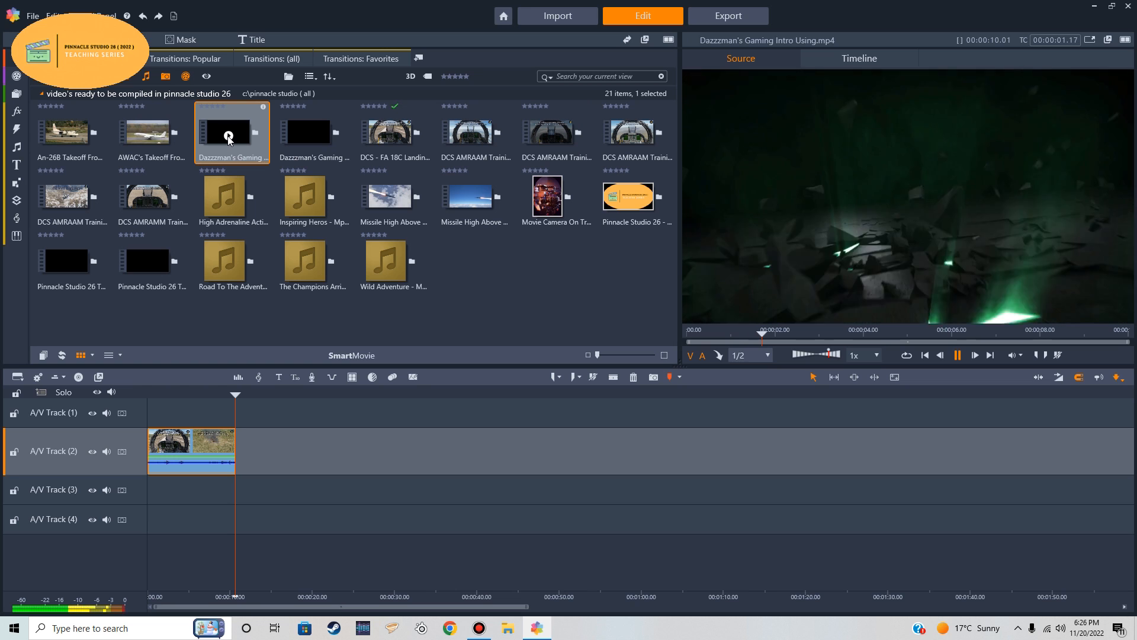
click(228, 138)
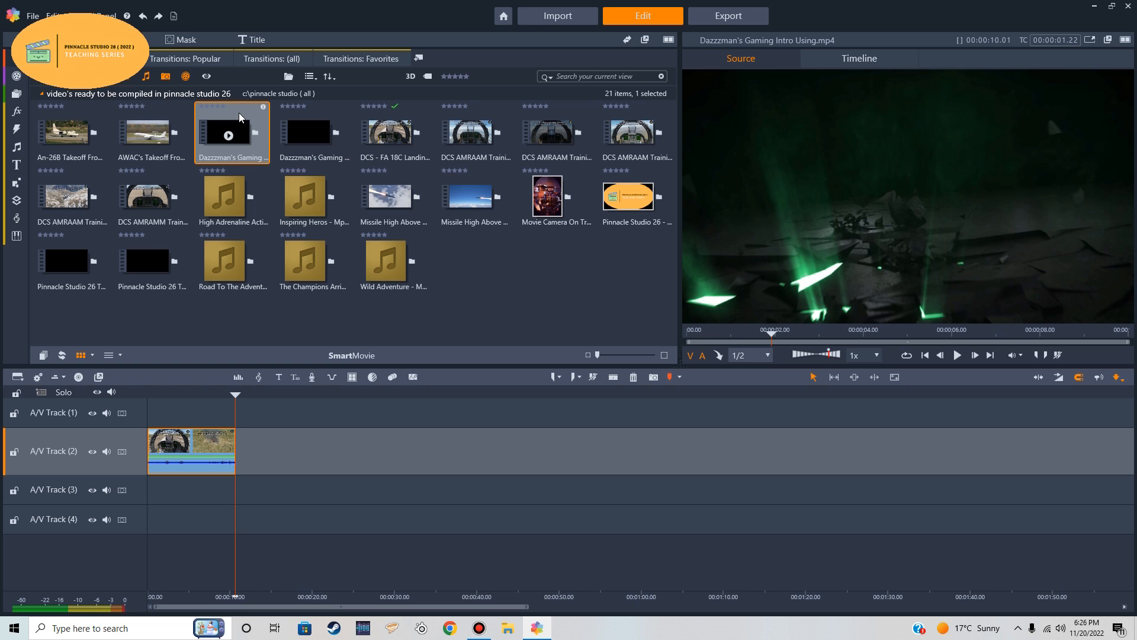
drag(240, 117, 248, 450)
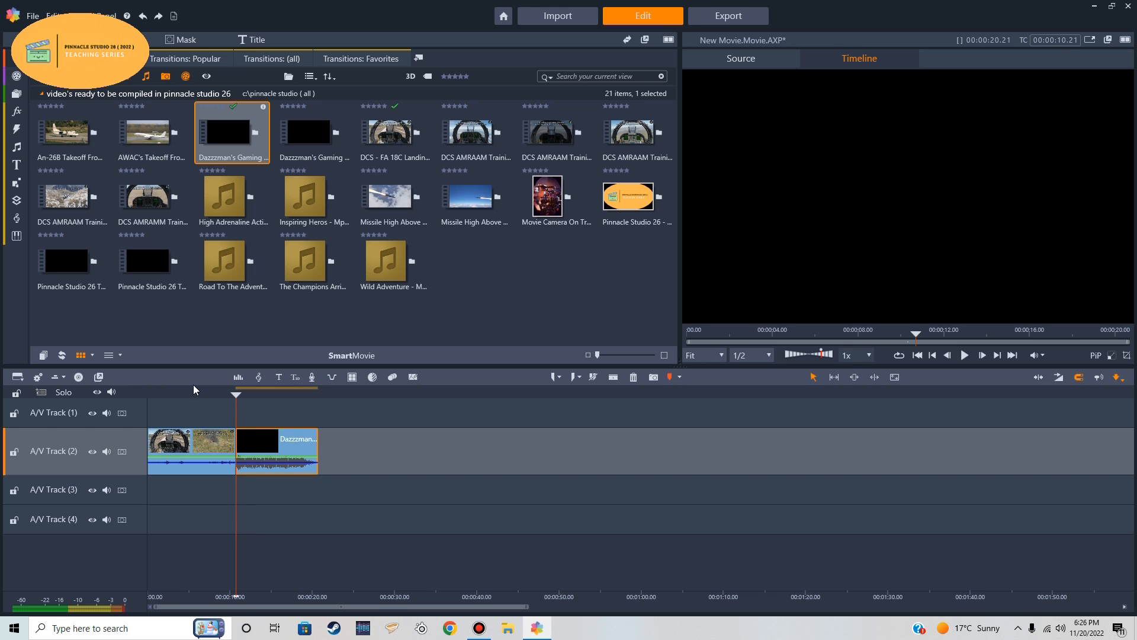
Show the audio mixer and lower the clip volumes to -14 for the crash teaser and -13 for the gaming intro
click(205, 440)
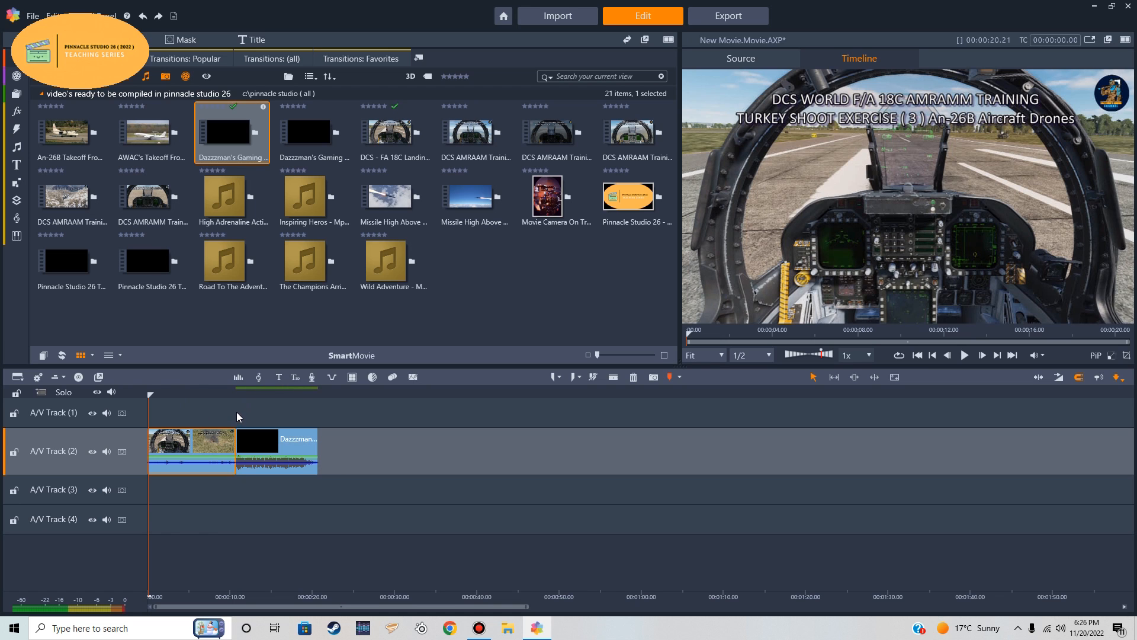
click(238, 378)
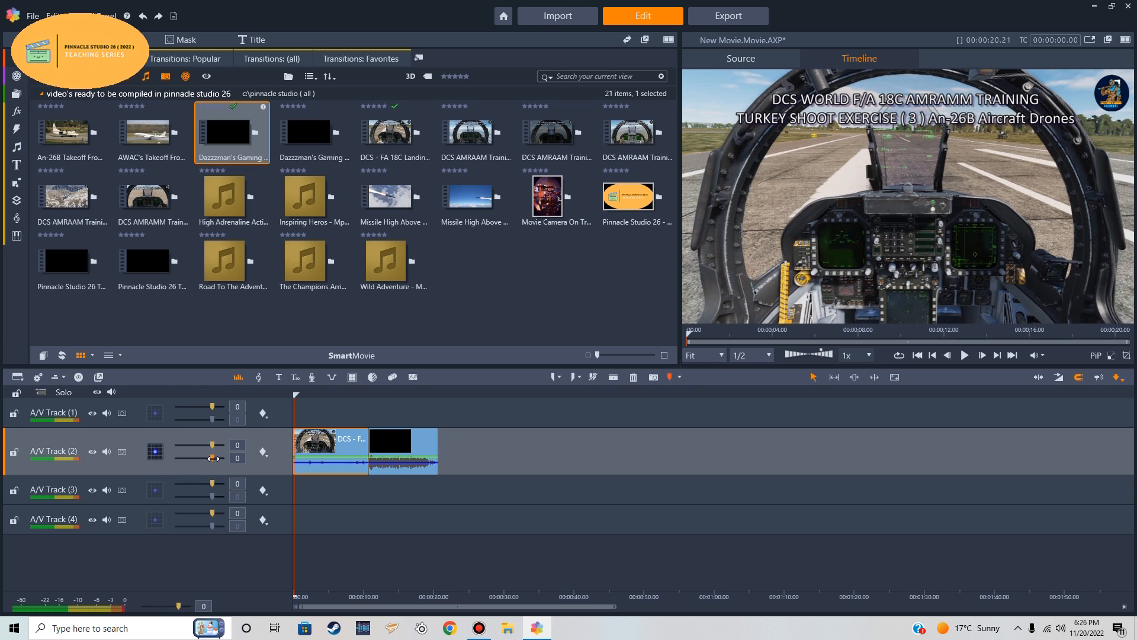
drag(213, 457, 192, 466)
drag(191, 461, 193, 462)
click(424, 444)
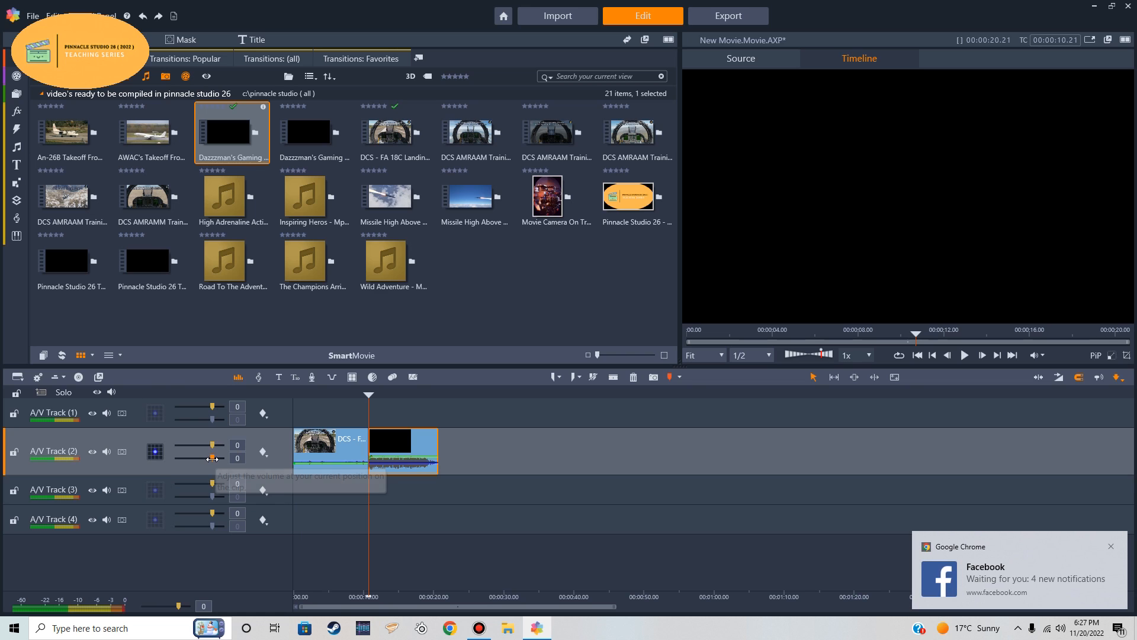
drag(212, 459, 198, 462)
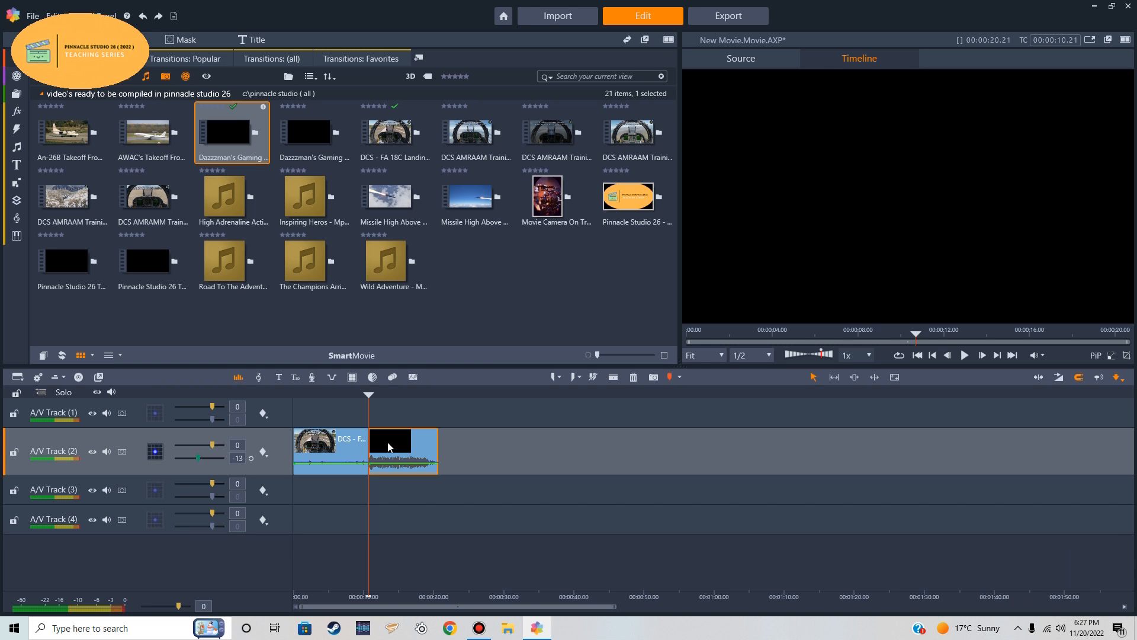
Play the timeline from the start into the gaming intro to check the audio levels, and return the playhead to the start
drag(372, 395, 295, 395)
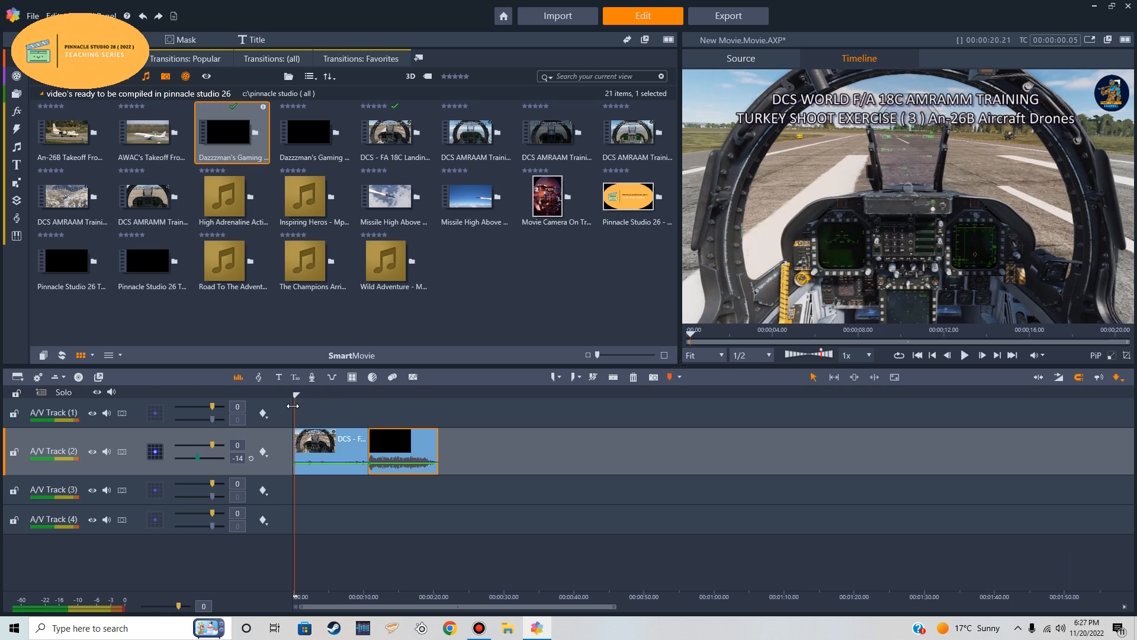
click(963, 356)
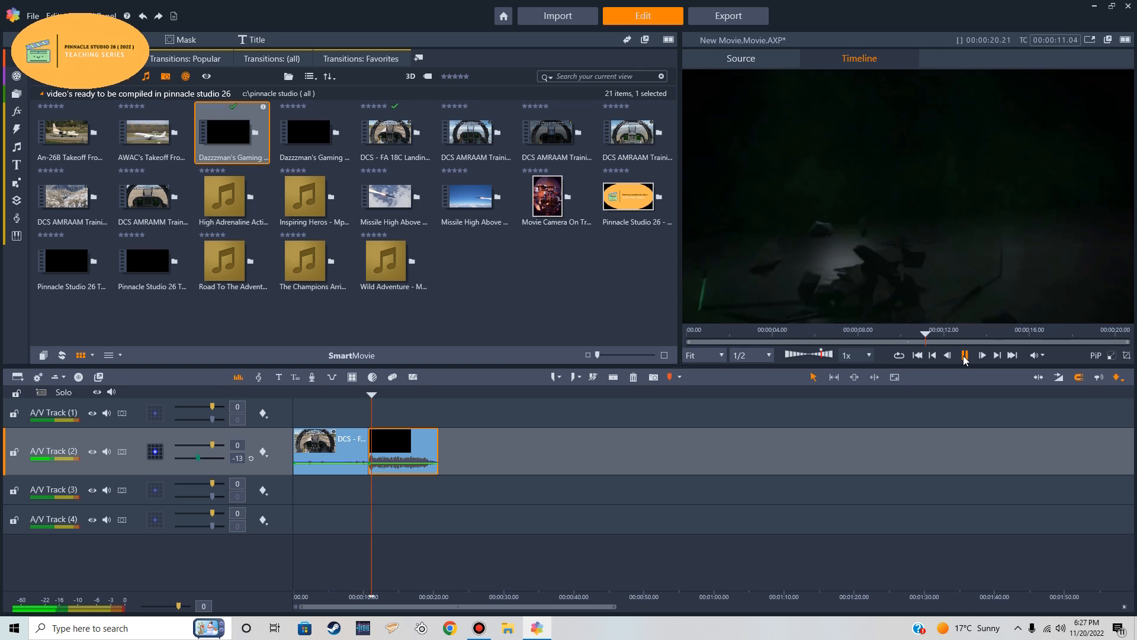
click(964, 359)
drag(385, 396, 275, 401)
Set the clip volume of both the crash teaser and the gaming intro to -10
click(340, 453)
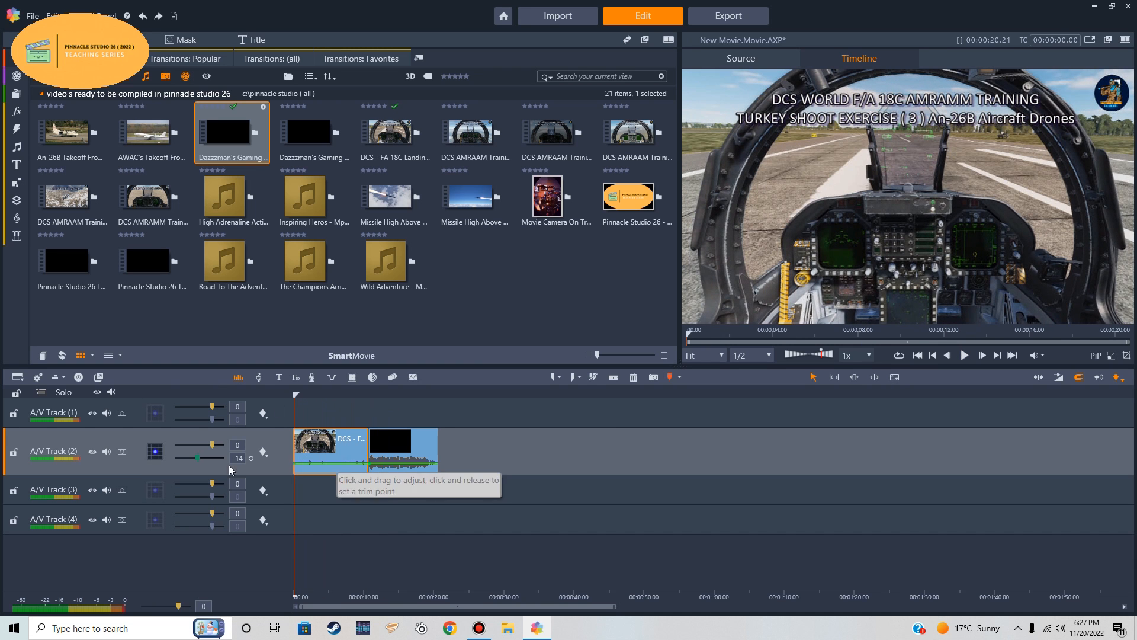
drag(197, 458, 203, 461)
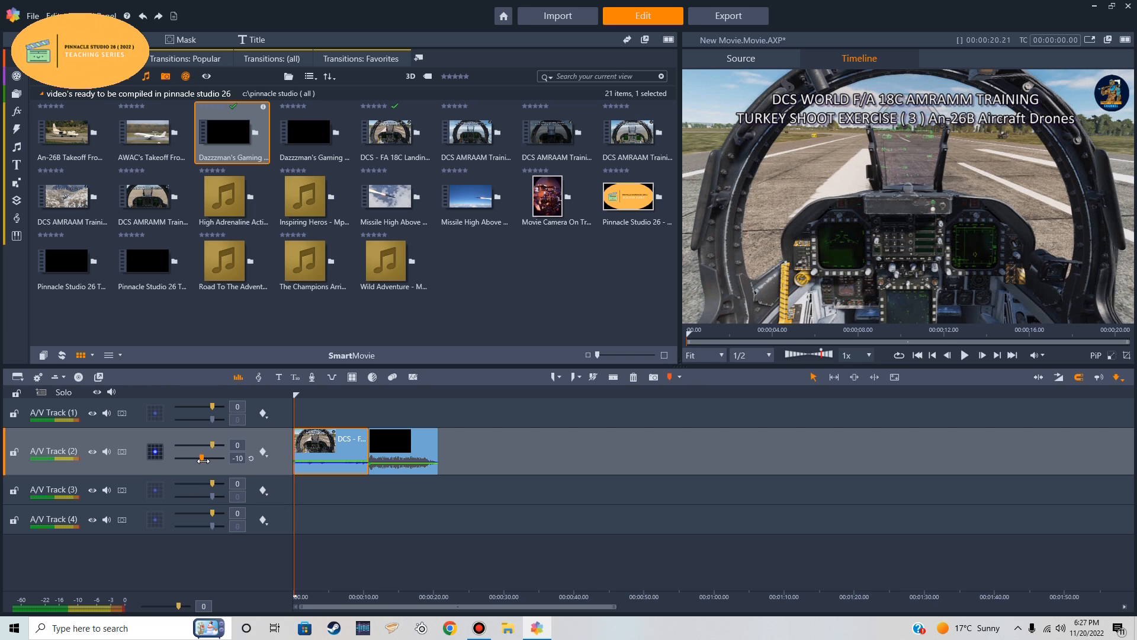
click(422, 449)
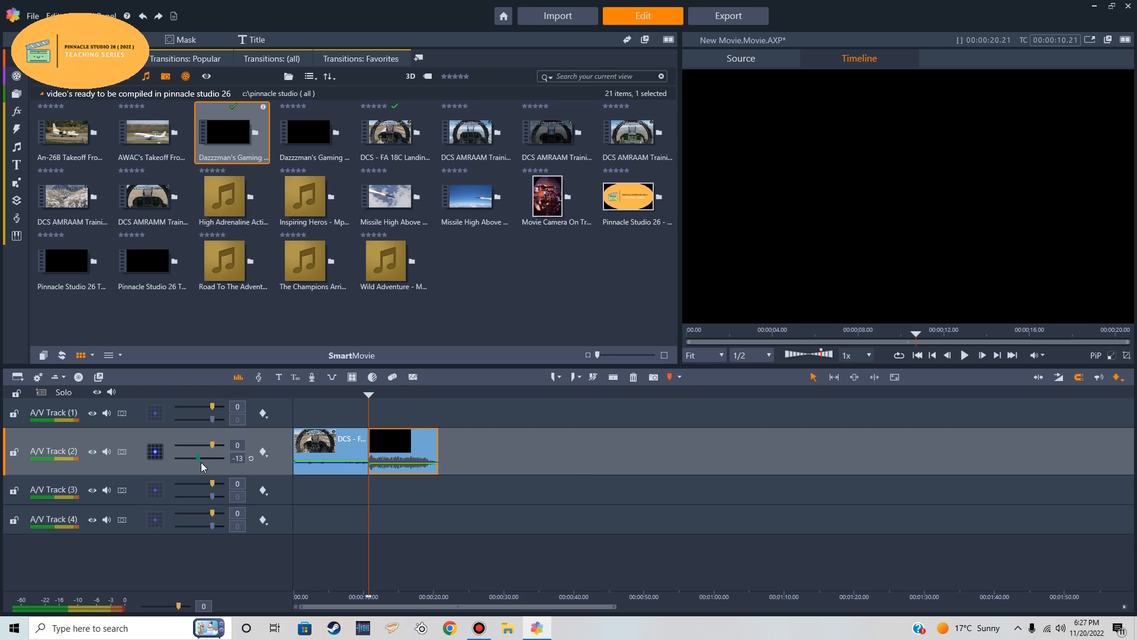
drag(196, 460, 202, 461)
Play back the crash teaser and the gaming intro from the start to compare their volumes, and rewind to the start
click(340, 454)
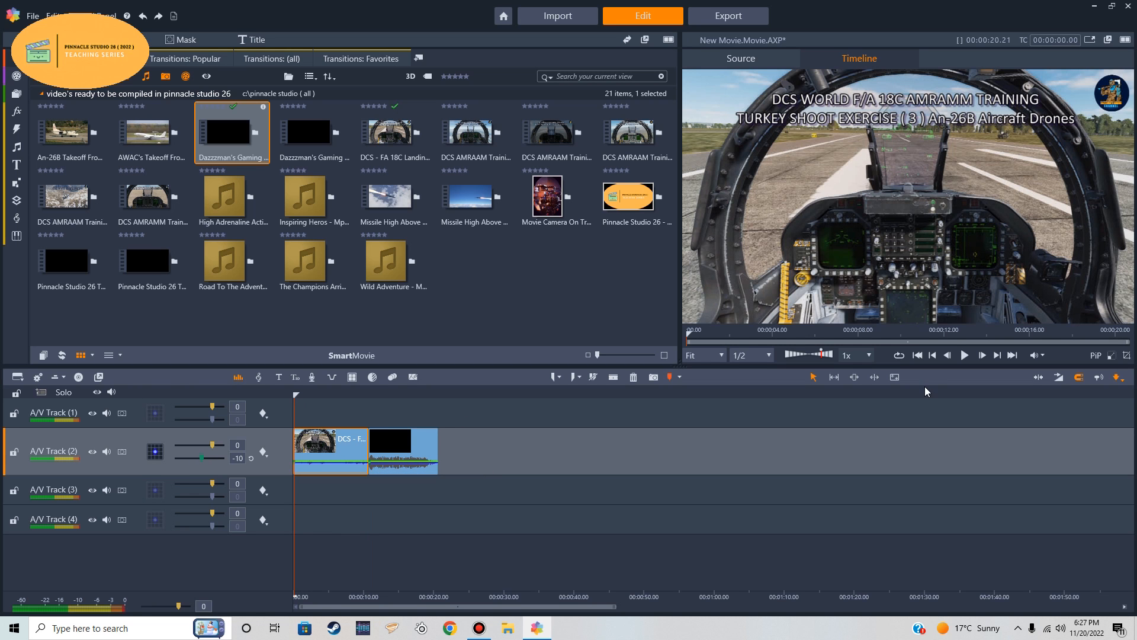
click(965, 355)
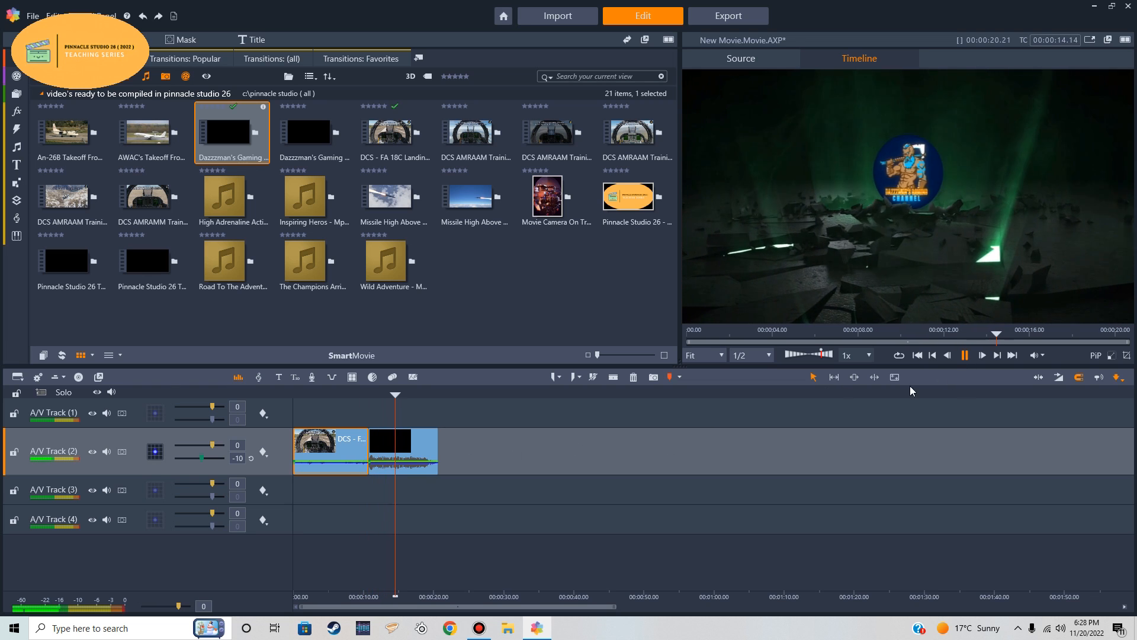
click(964, 354)
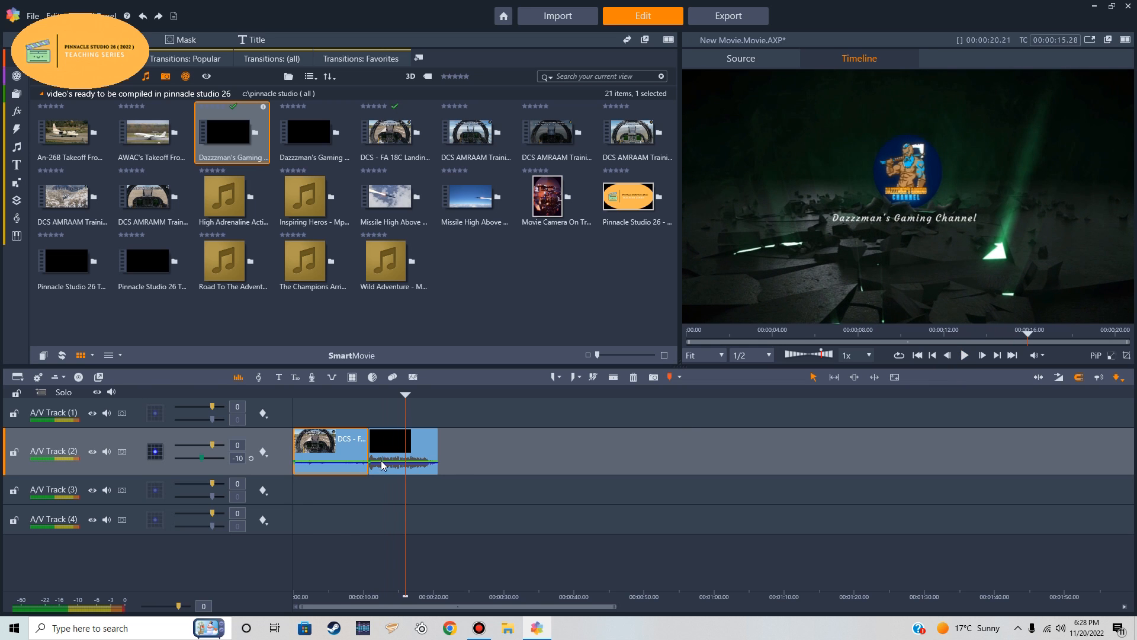
drag(405, 397, 275, 410)
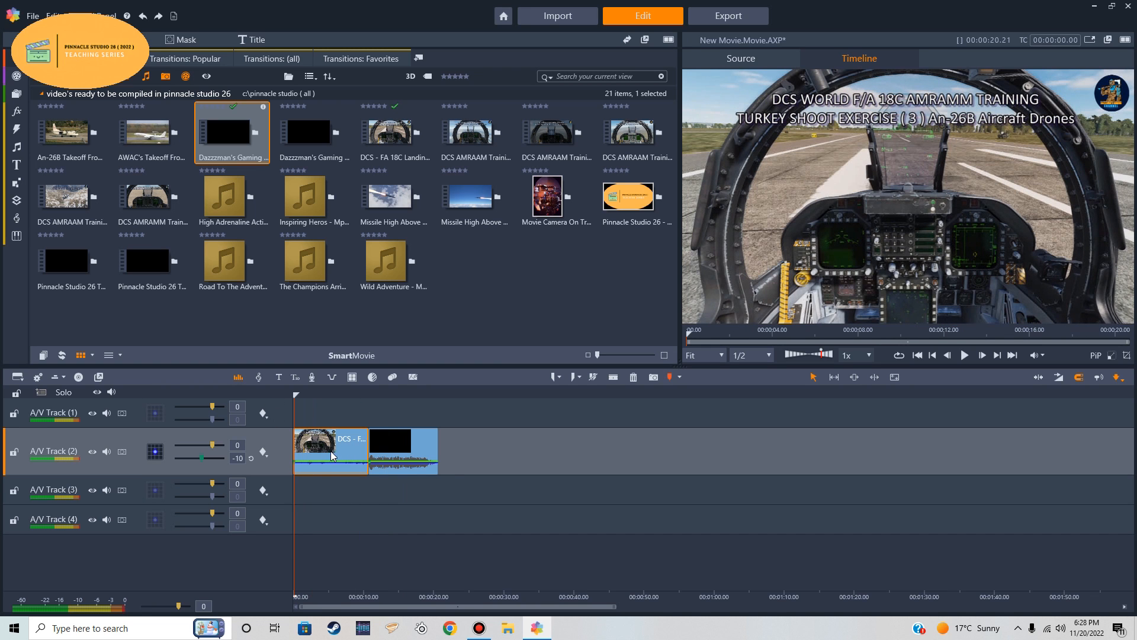
Raise the crash teaser's clip volume and play the timeline from the start to check it against the intro
drag(202, 458, 210, 460)
click(965, 354)
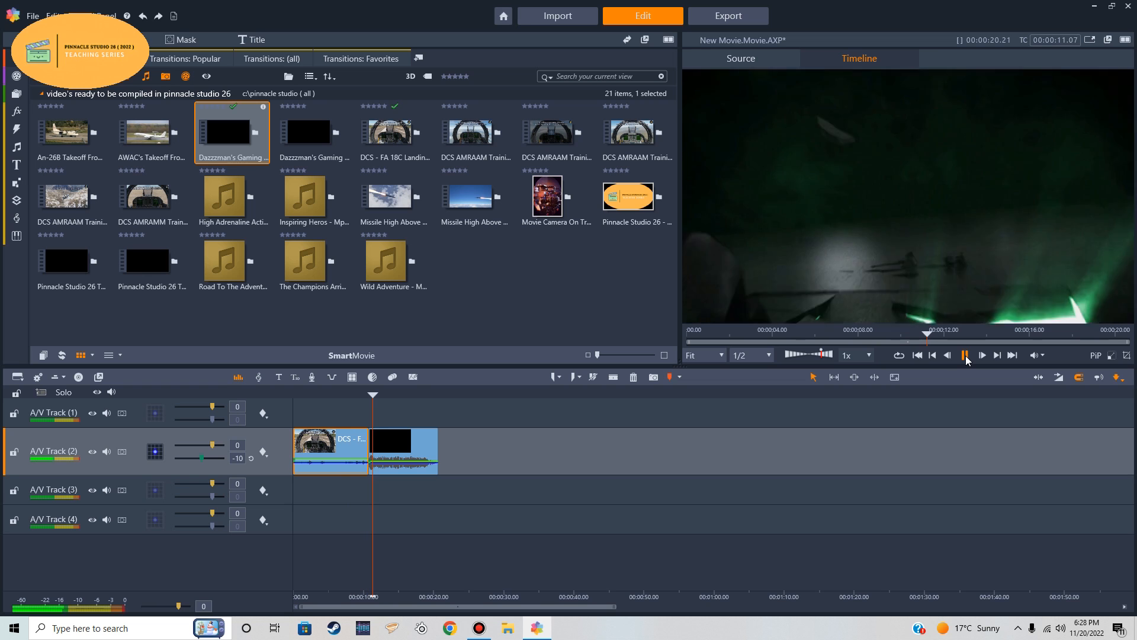
Stop playback and add DCS AMRAMM Training - Clip 1.mp4 to A/V Track (2) directly after the gaming intro
click(965, 355)
drag(379, 395, 436, 405)
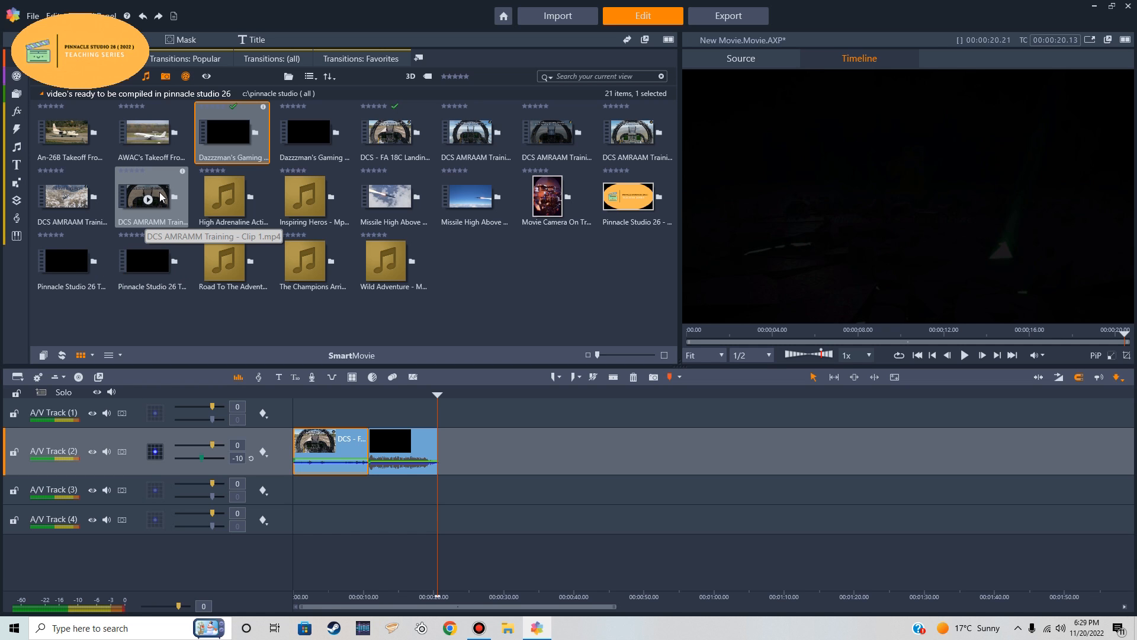
drag(161, 197, 490, 273)
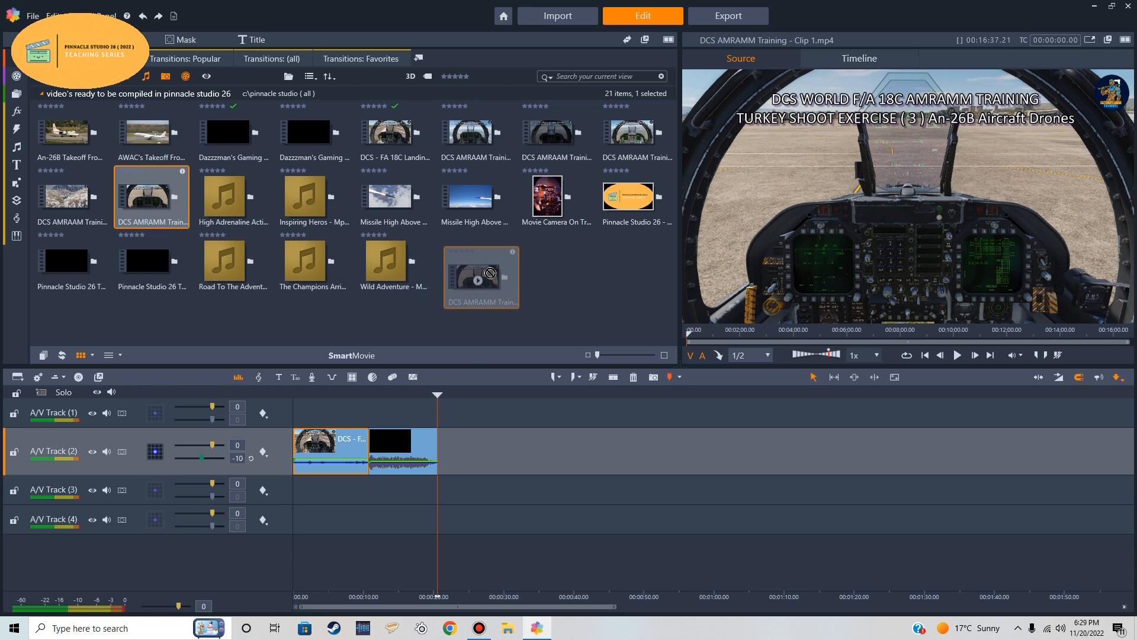
drag(490, 273, 438, 453)
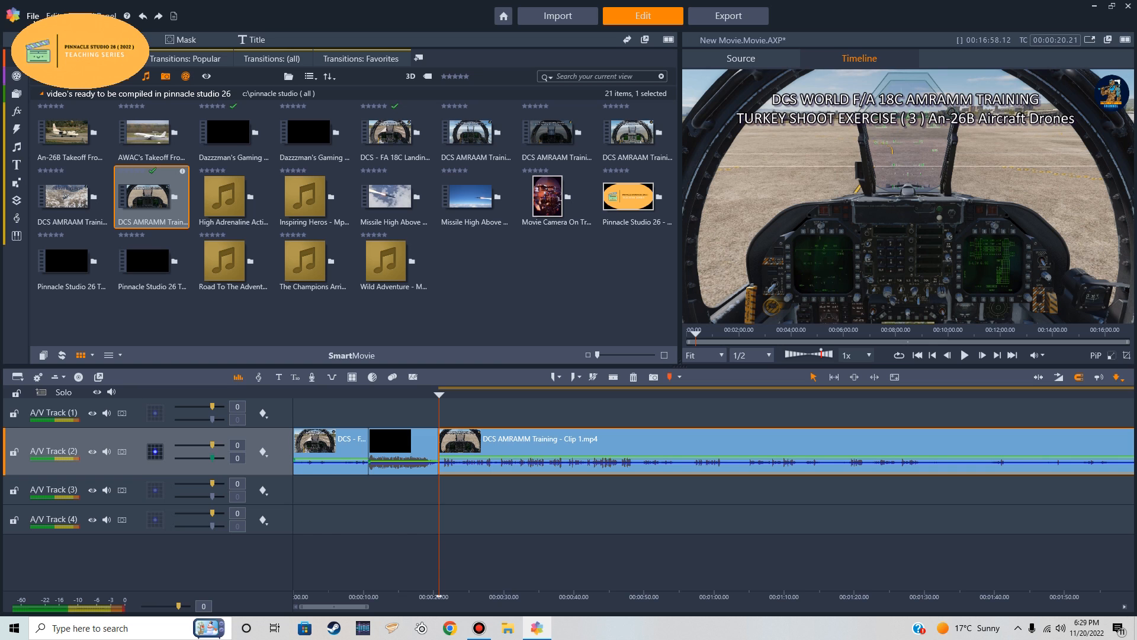
Save the project in the Project Directory folder as "DCS - FA 18C AMRAAM 1st. CLIP - Editing - 11-20-22"
click(32, 17)
click(32, 17)
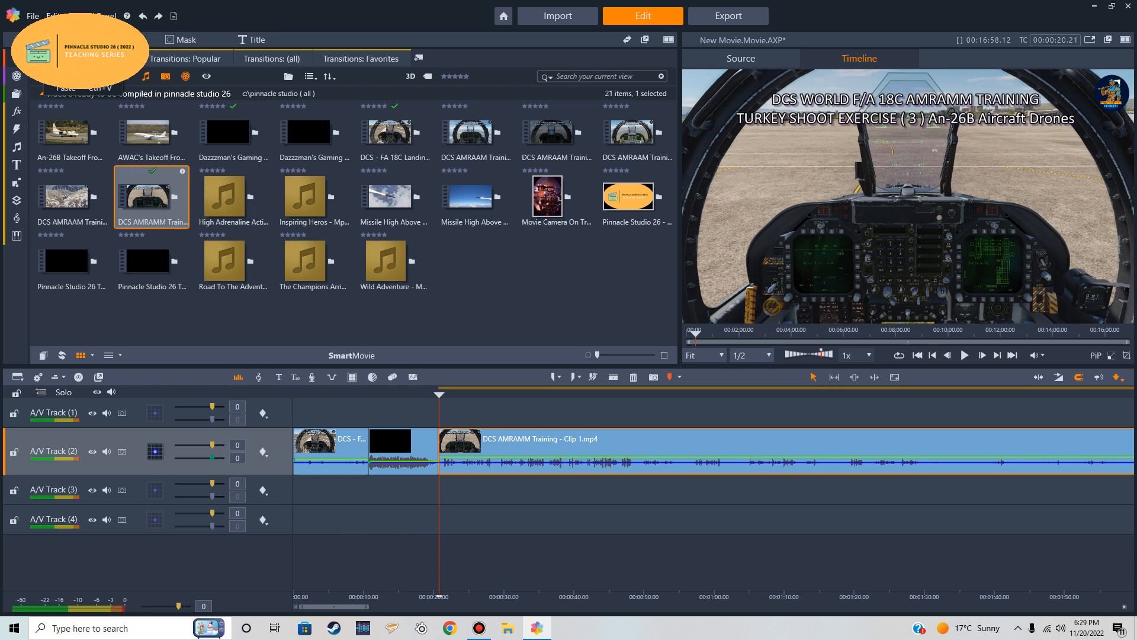
click(32, 18)
click(59, 88)
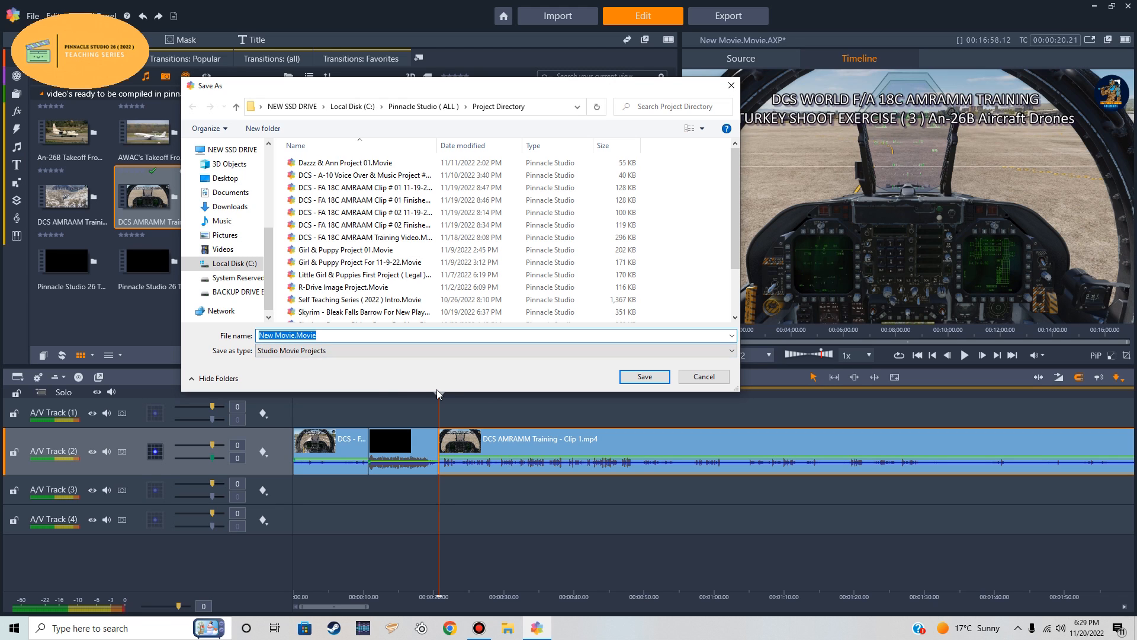
click(322, 335)
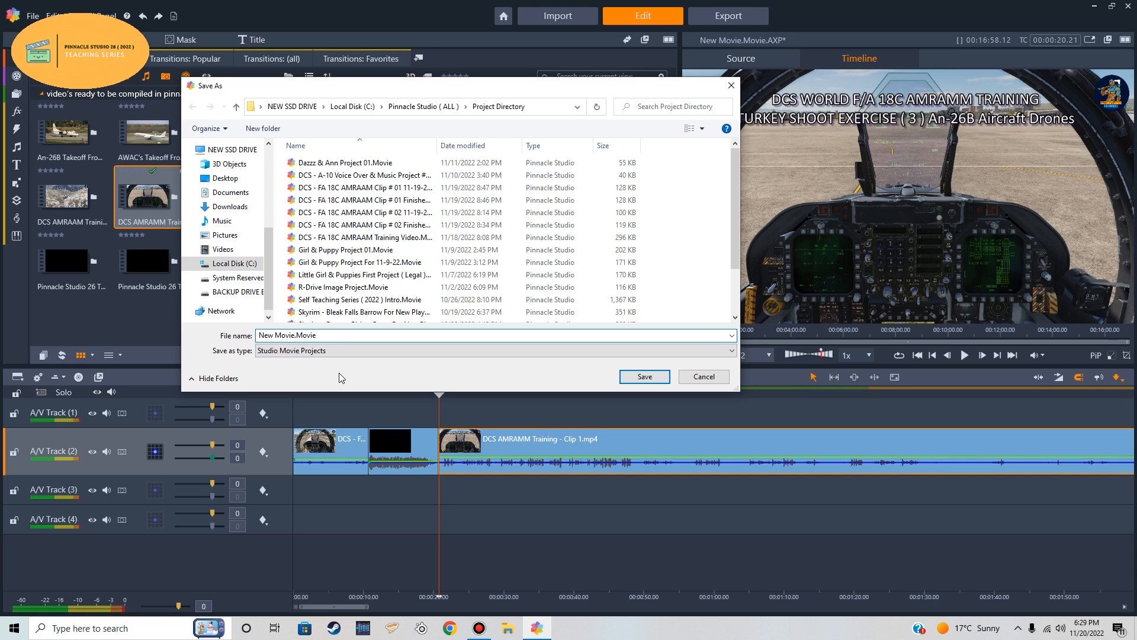
key(BackSpace)
key(BackSpace)
key(BackSpace)
key(BackSpace)
key(BackSpace)
key(BackSpace)
key(BackSpace)
key(BackSpace)
key(BackSpace)
key(BackSpace)
key(BackSpace)
key(BackSpace)
key(BackSpace)
key(BackSpace)
text(DCS)
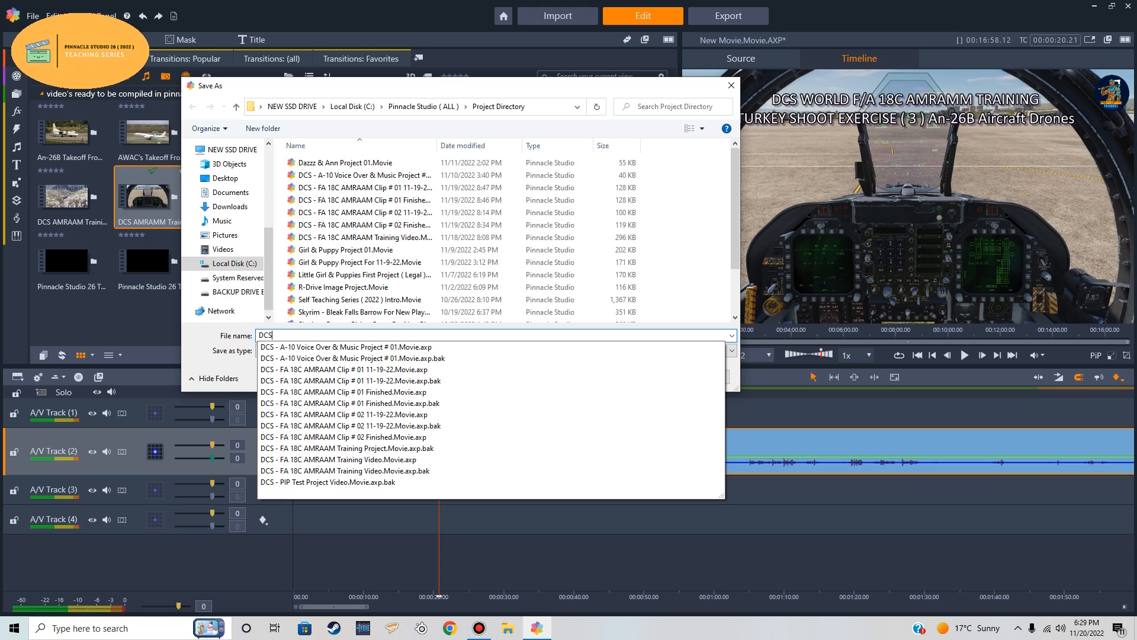
text( - )
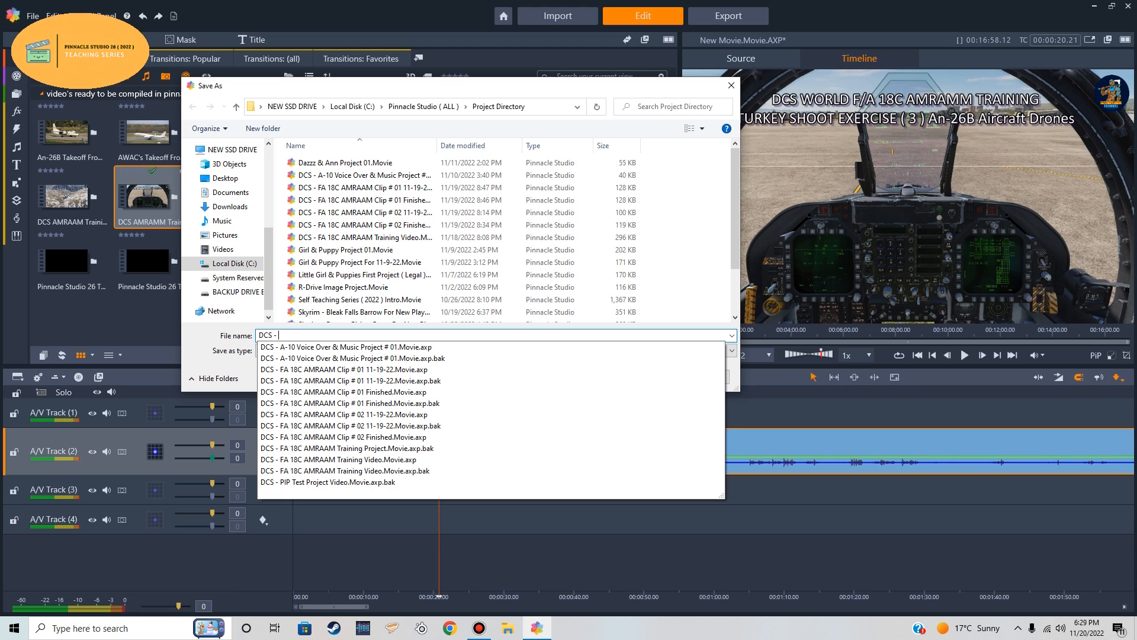
text(FA 18C am)
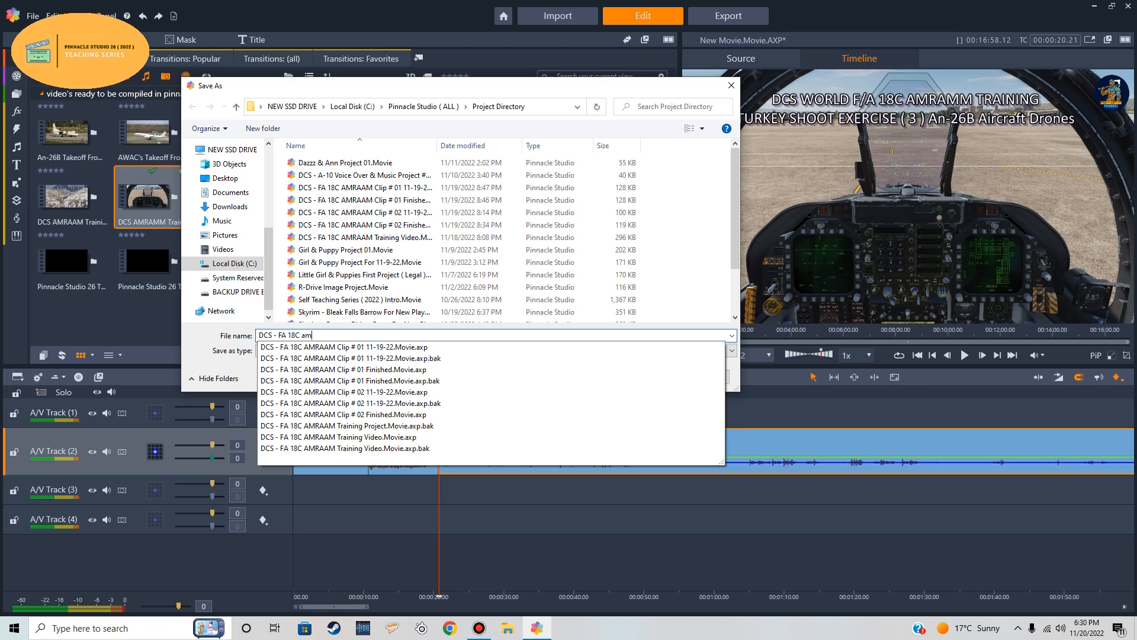
text(aam)
key(BackSpace)
key(BackSpace)
key(BackSpace)
key(BackSpace)
key(BackSpace)
text(AMRAAM)
text(FIS)
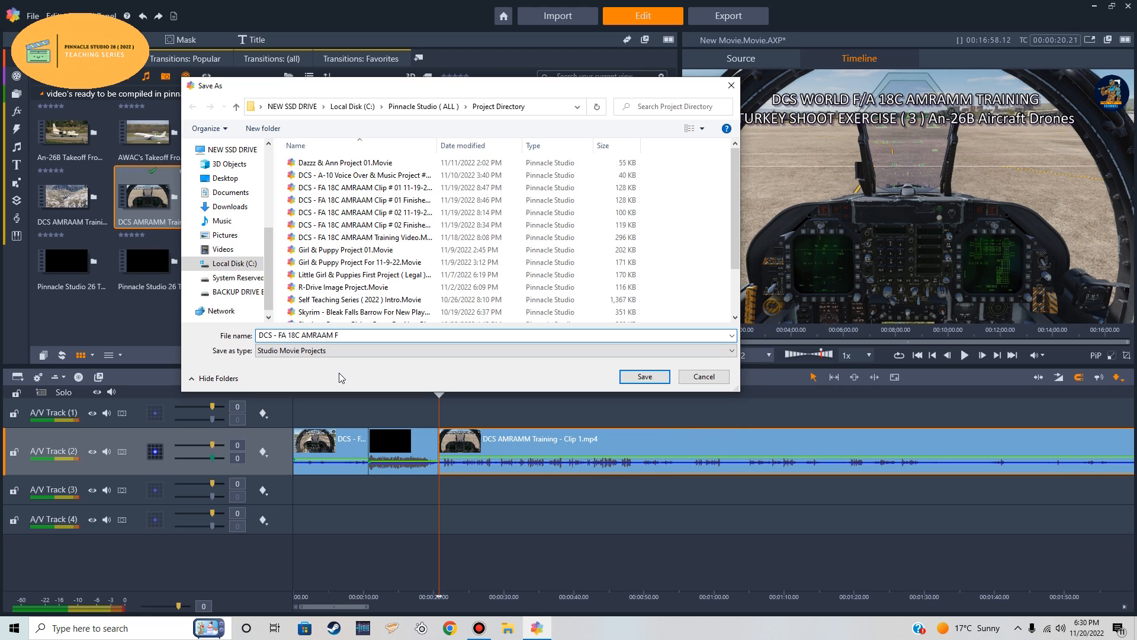
key(BackSpace)
key(BackSpace)
key(BackSpace)
text(1st. C)
text(Editing)
text(11-20022)
key(BackSpace)
key(BackSpace)
text(-22)
click(649, 377)
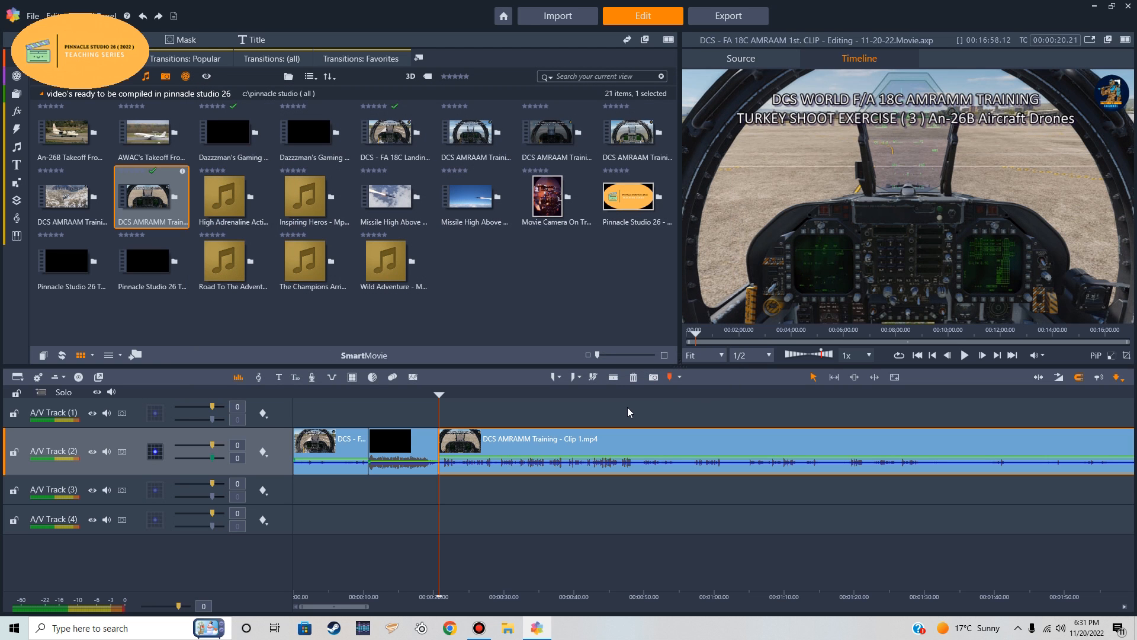
Scrub through the AMRAMM training clip up to about 00:06:46 to look for the point where the cutaway belongs
drag(349, 607, 361, 607)
drag(321, 407, 1009, 405)
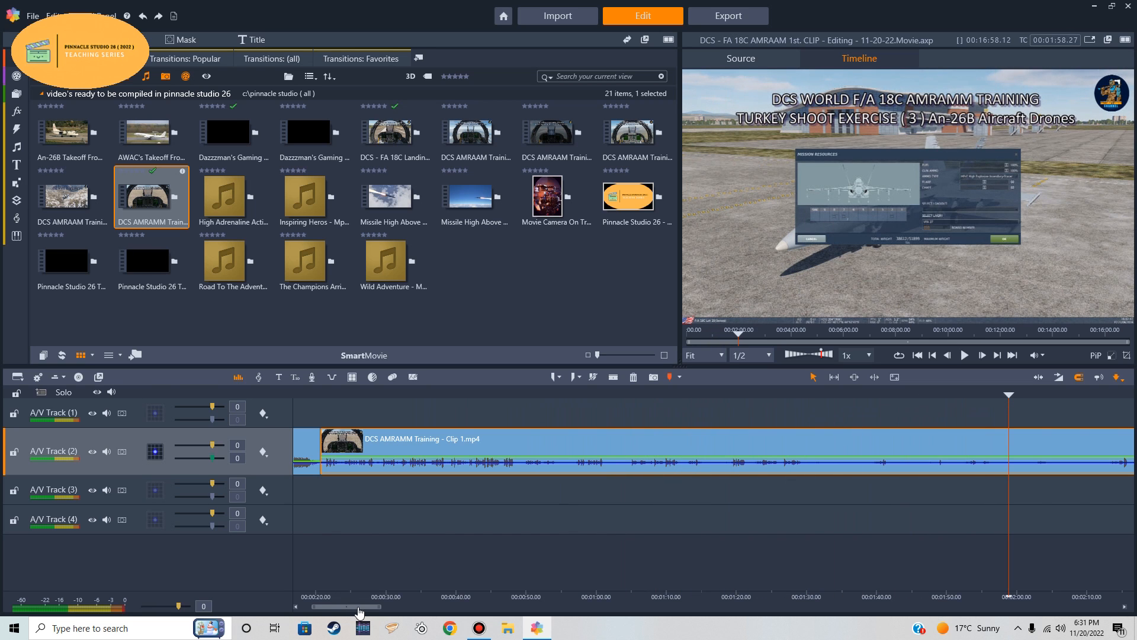
drag(352, 610, 417, 610)
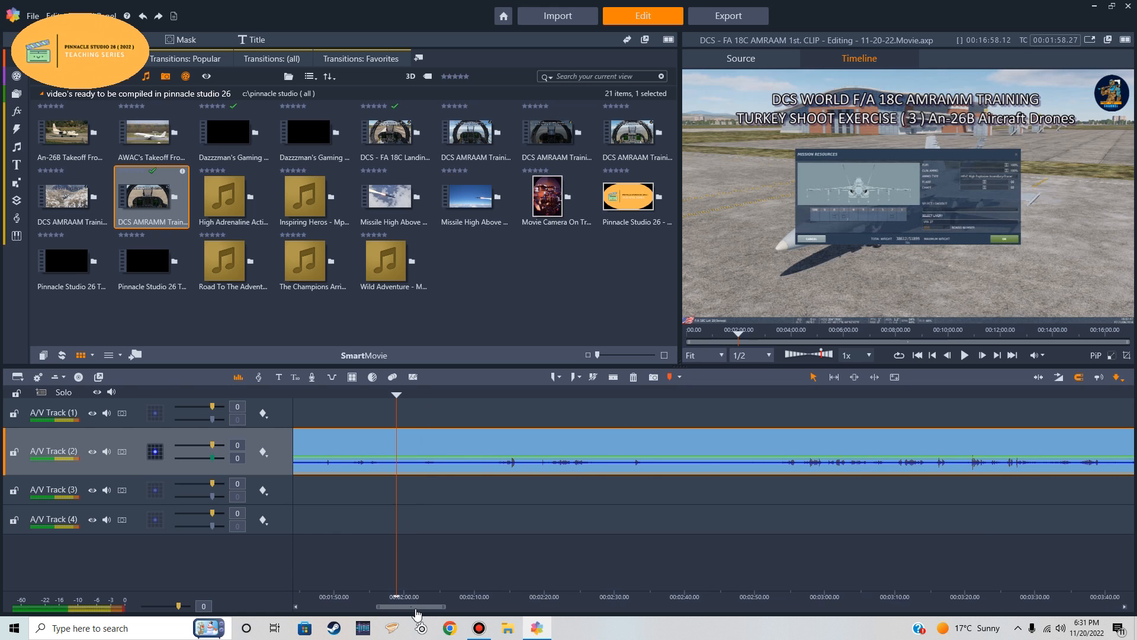
drag(396, 409, 820, 413)
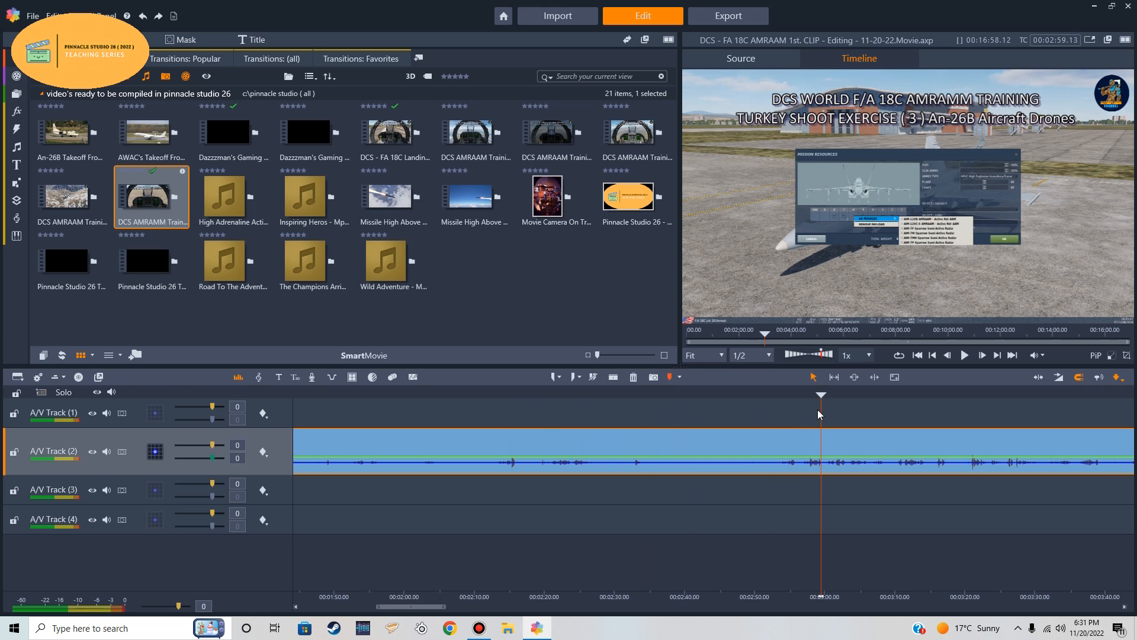
drag(418, 607, 474, 615)
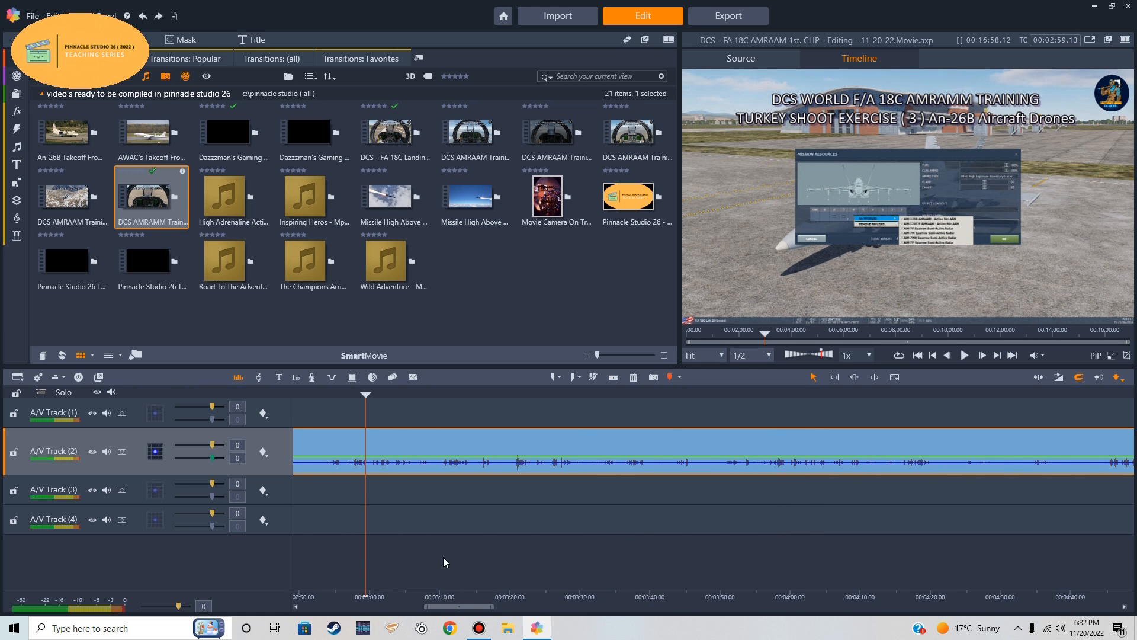
drag(367, 412, 859, 408)
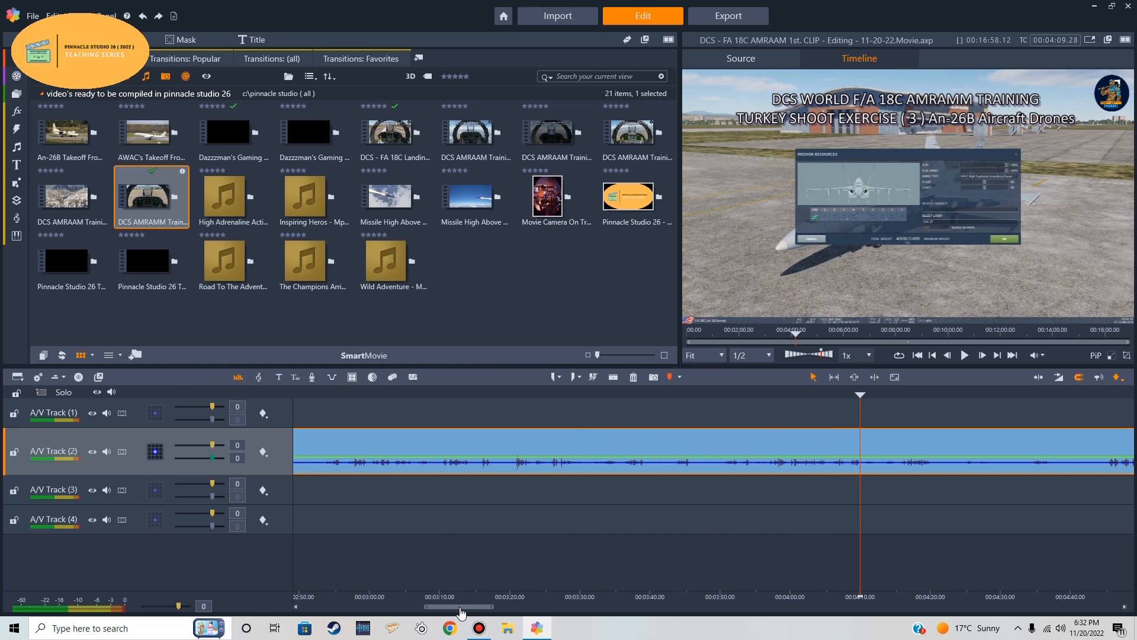
drag(462, 611, 513, 611)
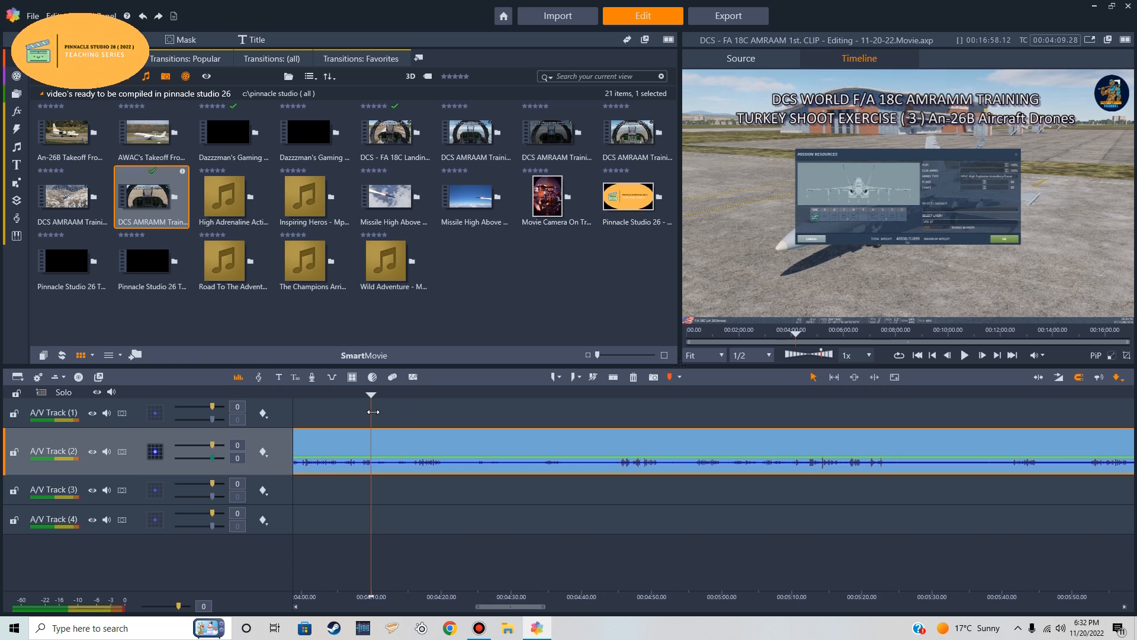
drag(372, 411, 836, 417)
drag(887, 417, 927, 417)
drag(521, 614, 572, 600)
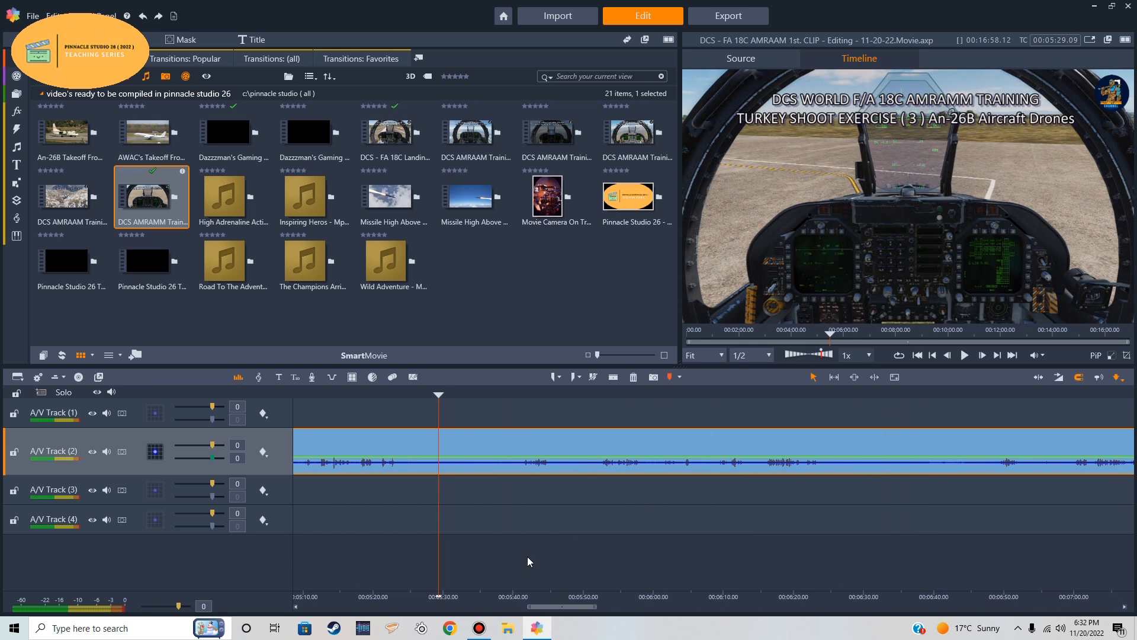
drag(440, 409, 794, 413)
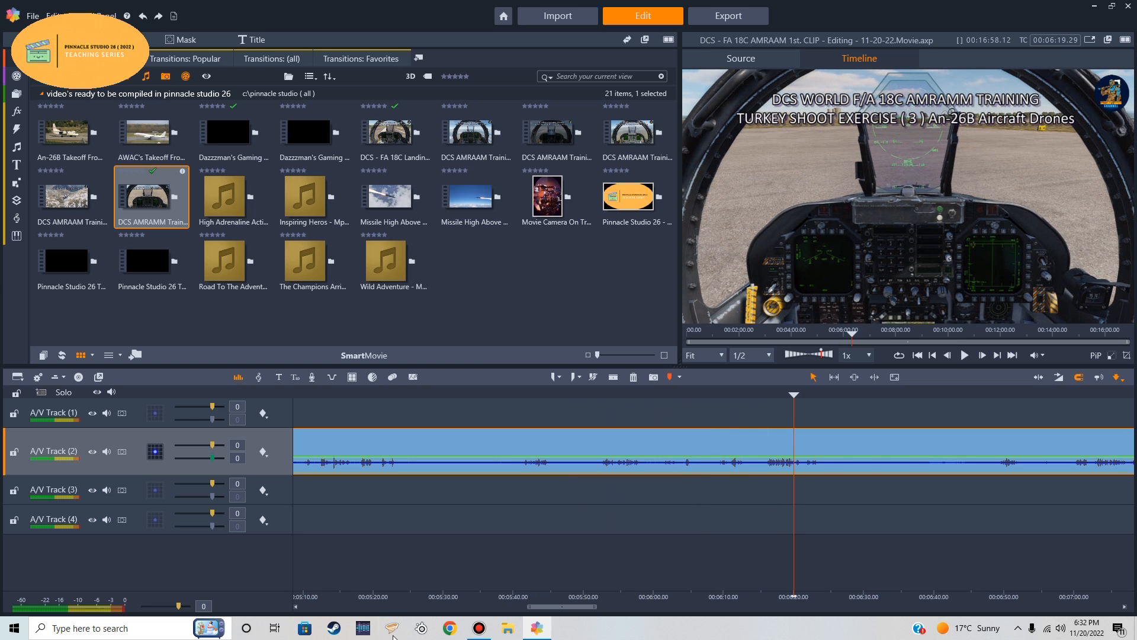
drag(580, 608, 620, 610)
drag(407, 410, 588, 411)
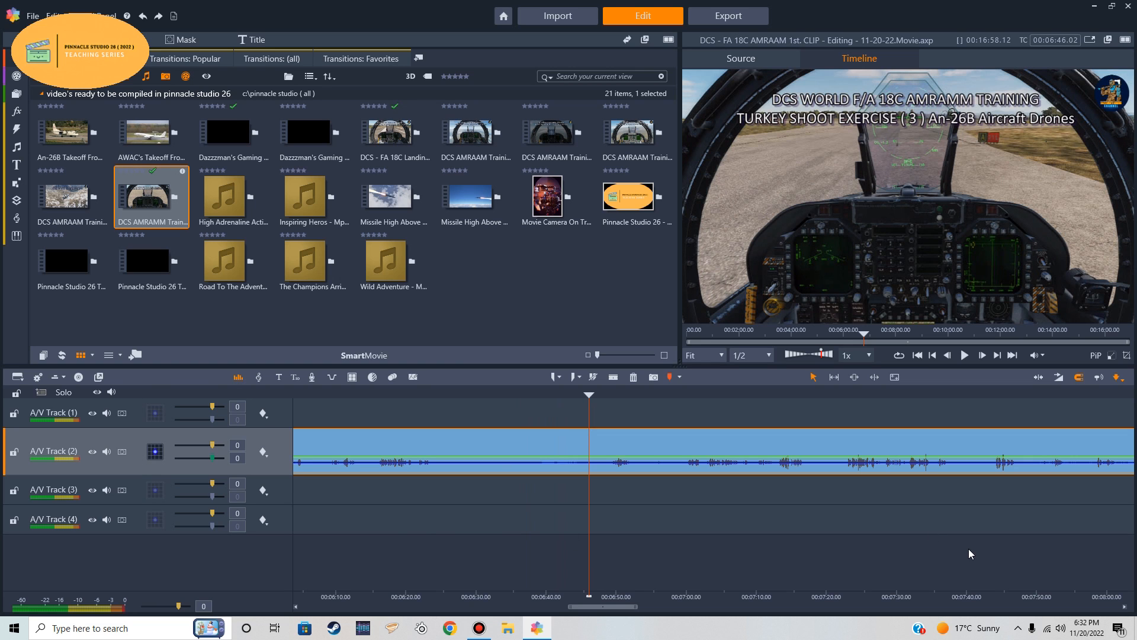
Play the training clip briefly from there and set the playhead back to 00:06:50.16 as the insertion point
click(965, 355)
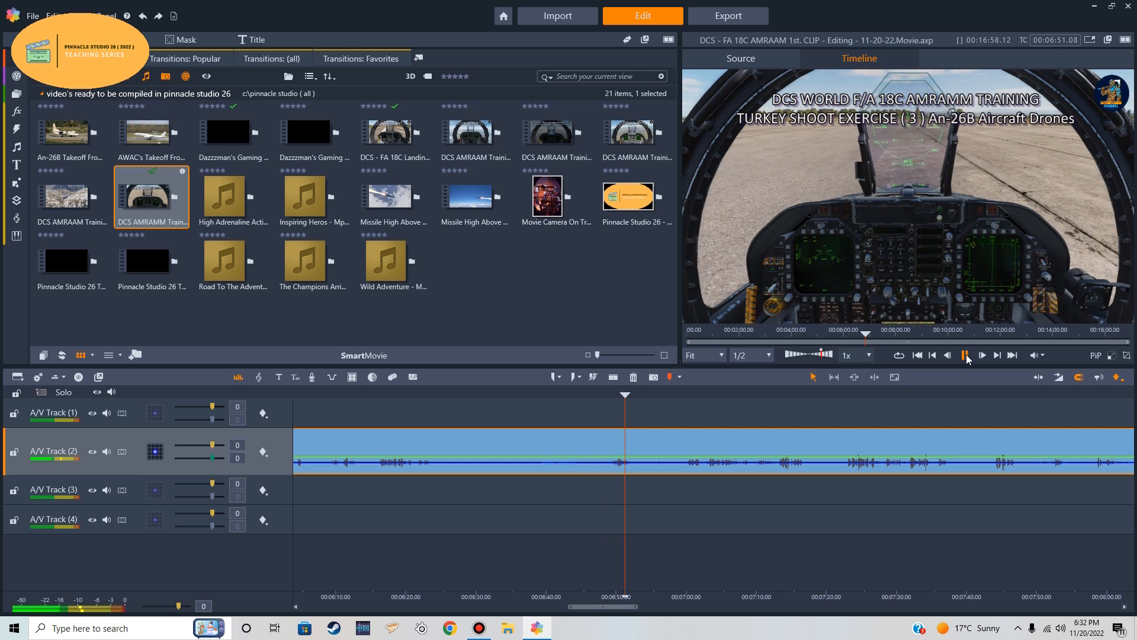
click(966, 355)
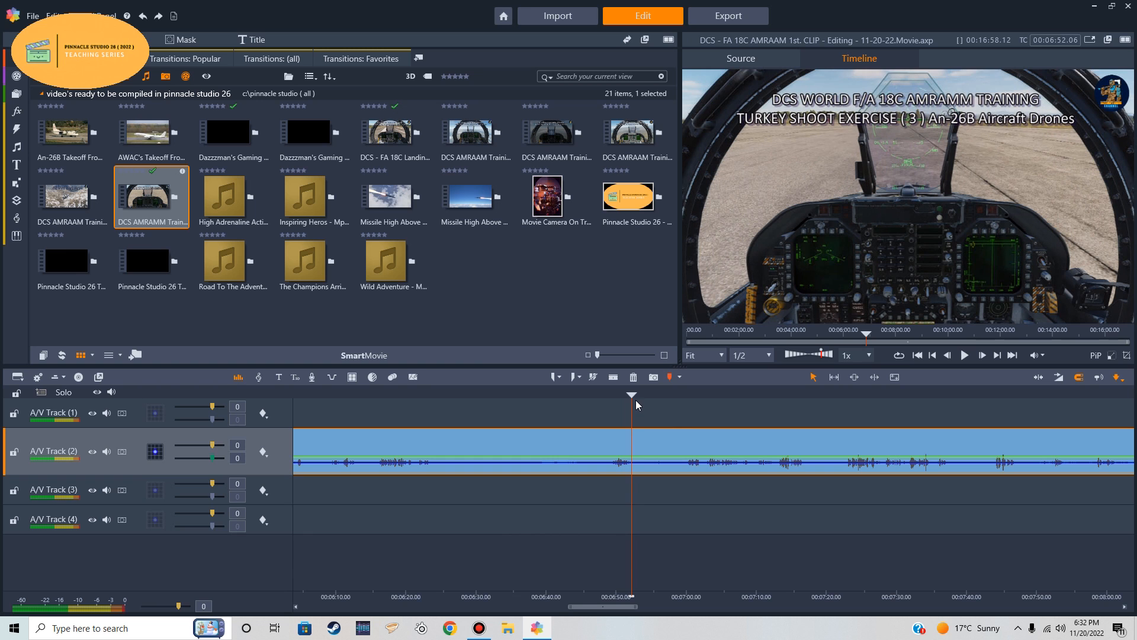
drag(631, 397, 620, 399)
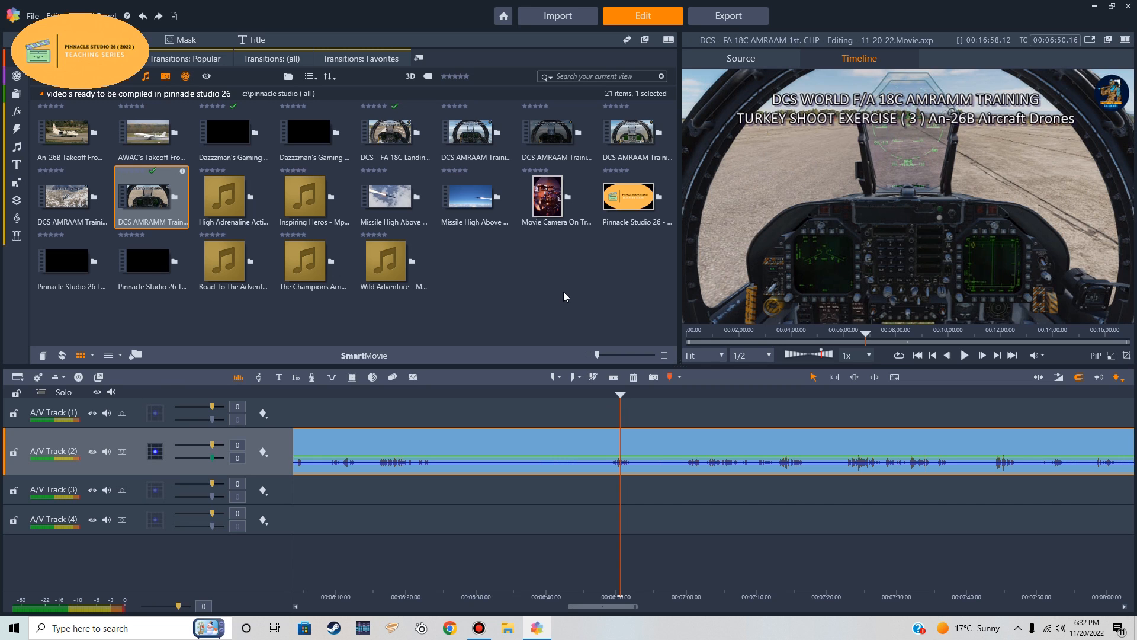
Set a mark-in at the playhead and place the AWAC's Takeoff From Airfield clip there on A/V Track (1)
click(554, 377)
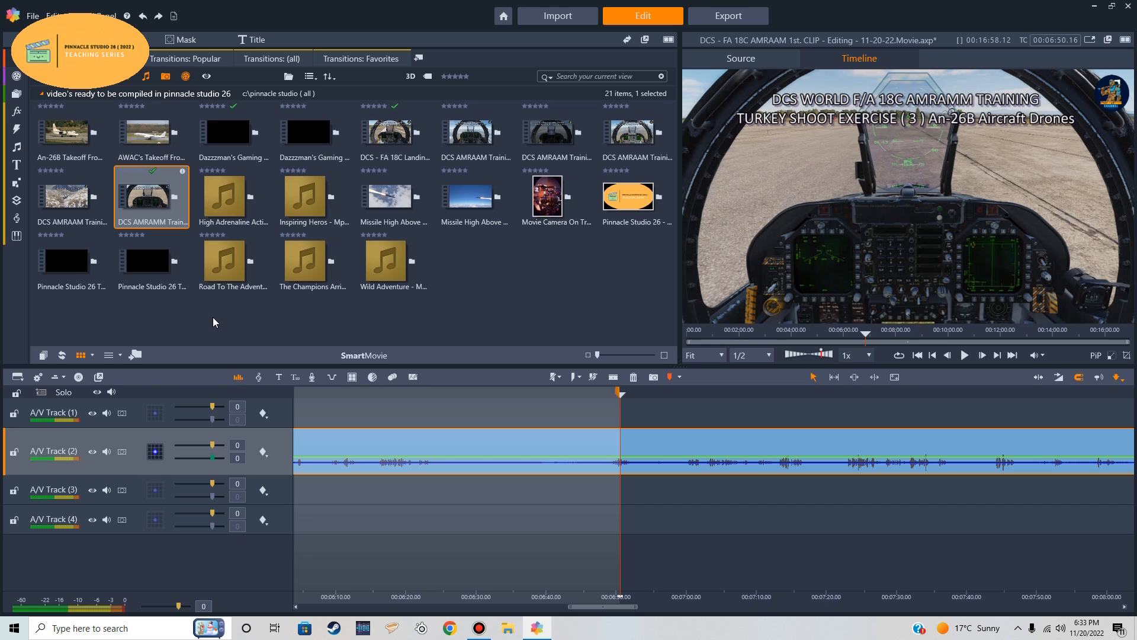
click(158, 131)
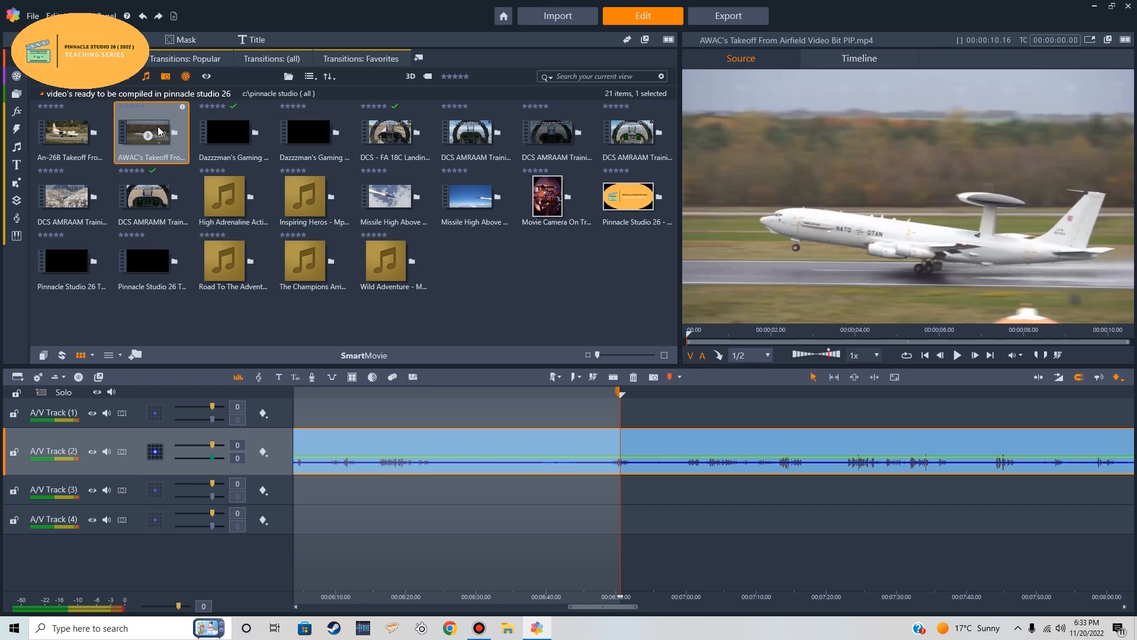
drag(159, 132, 620, 407)
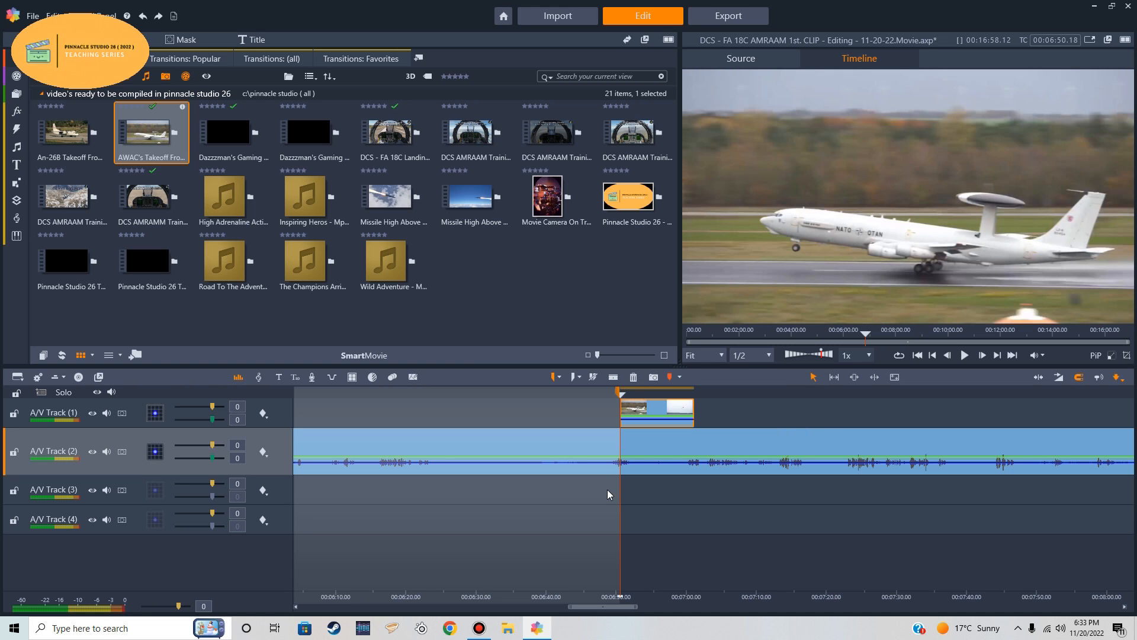
Play the timeline from about two seconds before the AWAC's clip to review how it cuts in over the training footage
drag(617, 494, 604, 495)
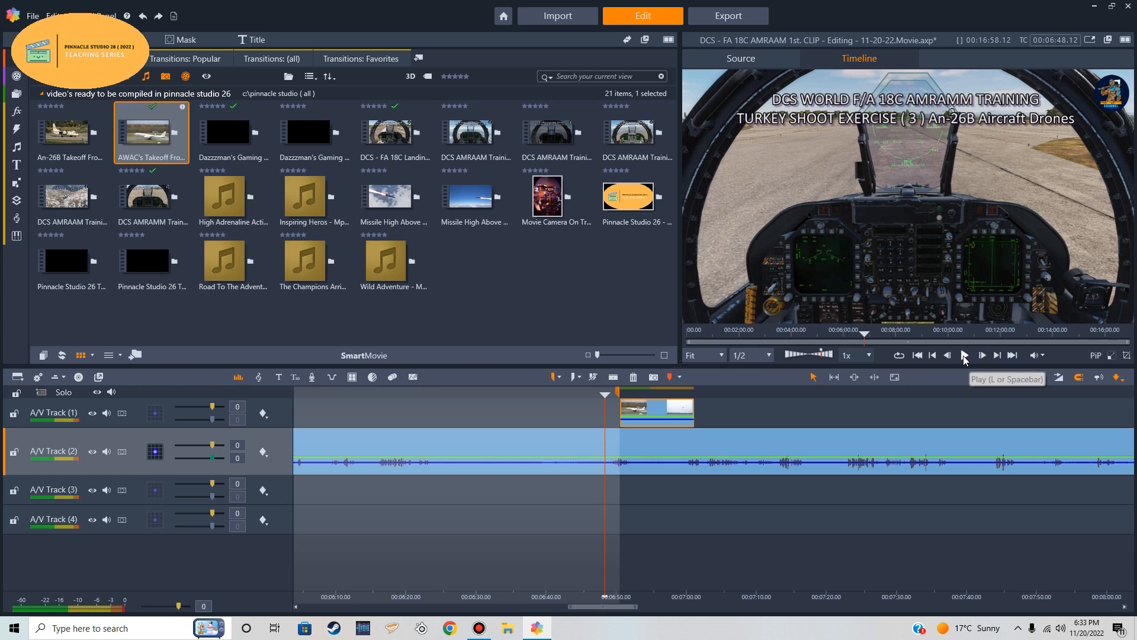
click(964, 355)
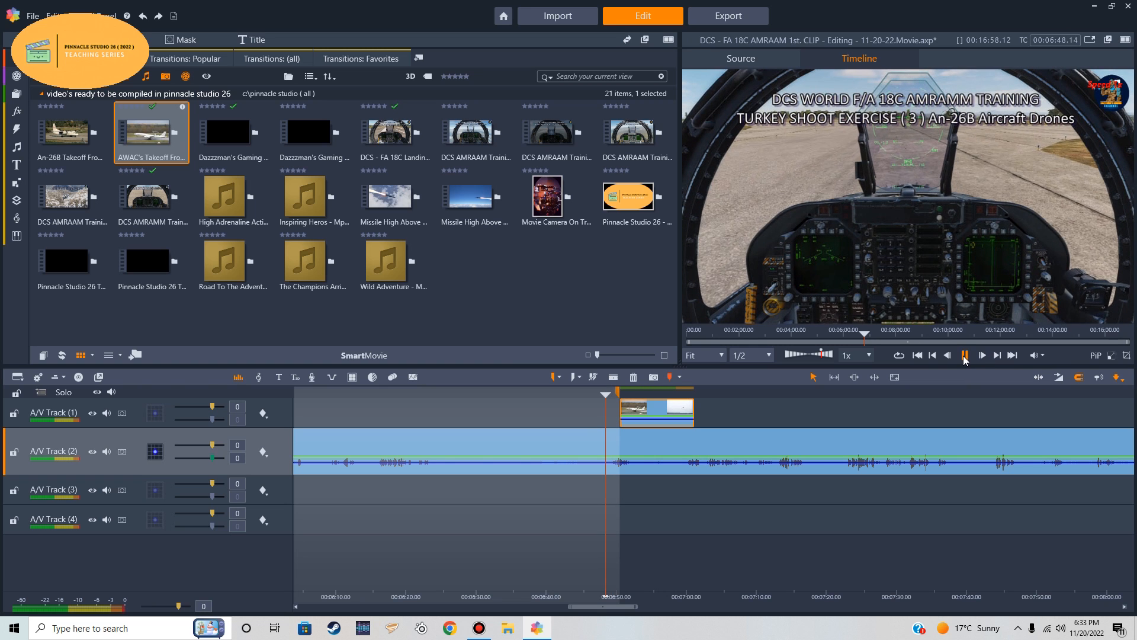
click(964, 355)
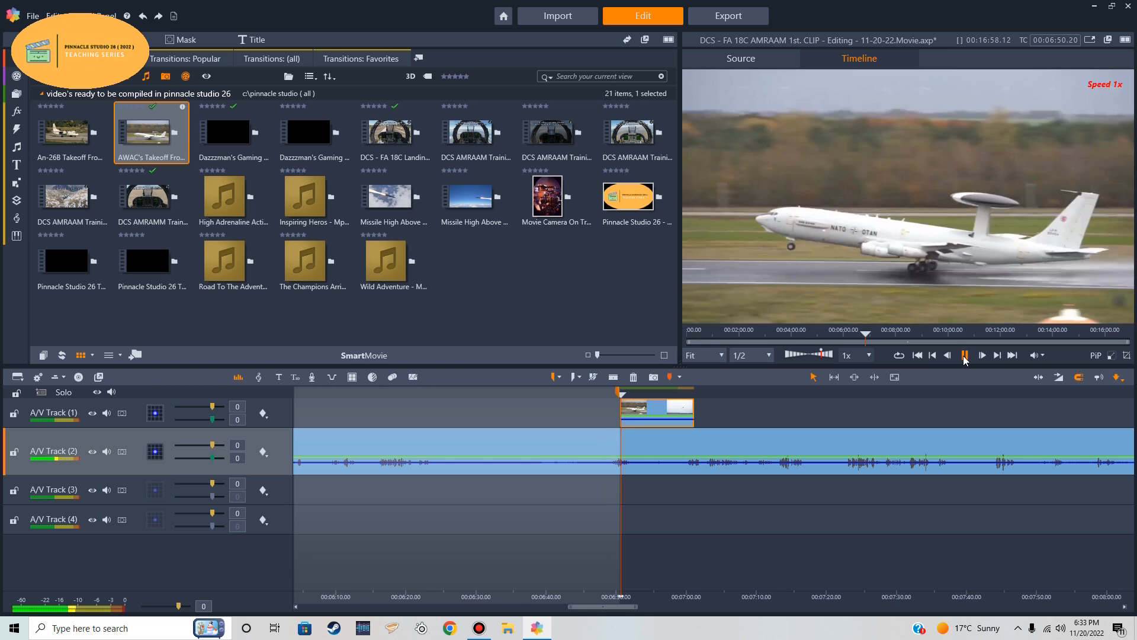
click(965, 356)
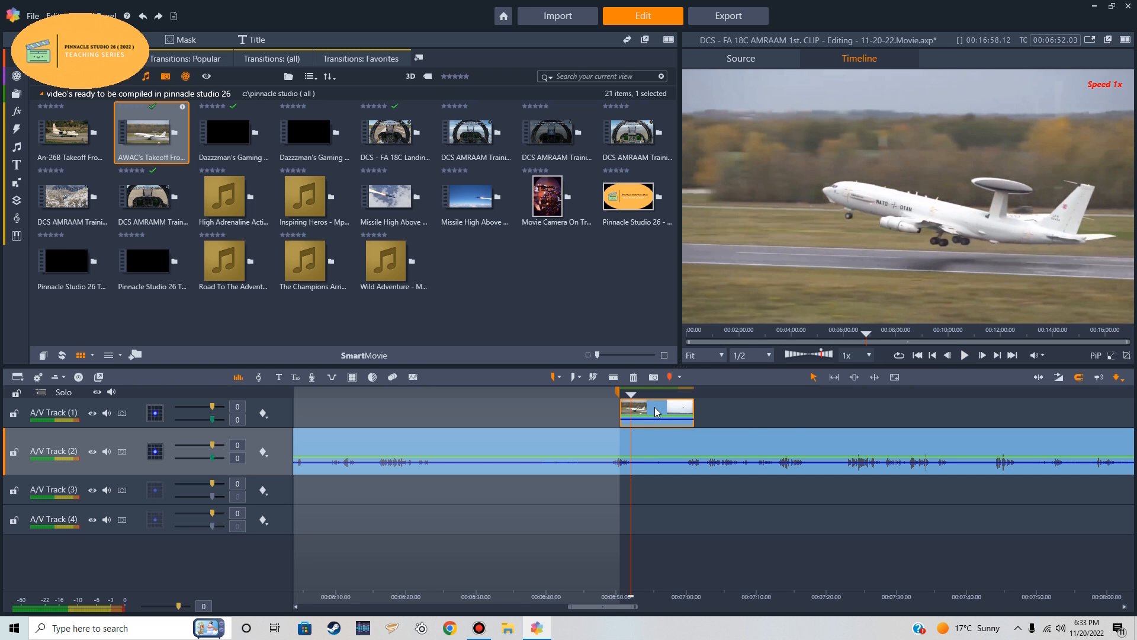
click(965, 355)
click(964, 355)
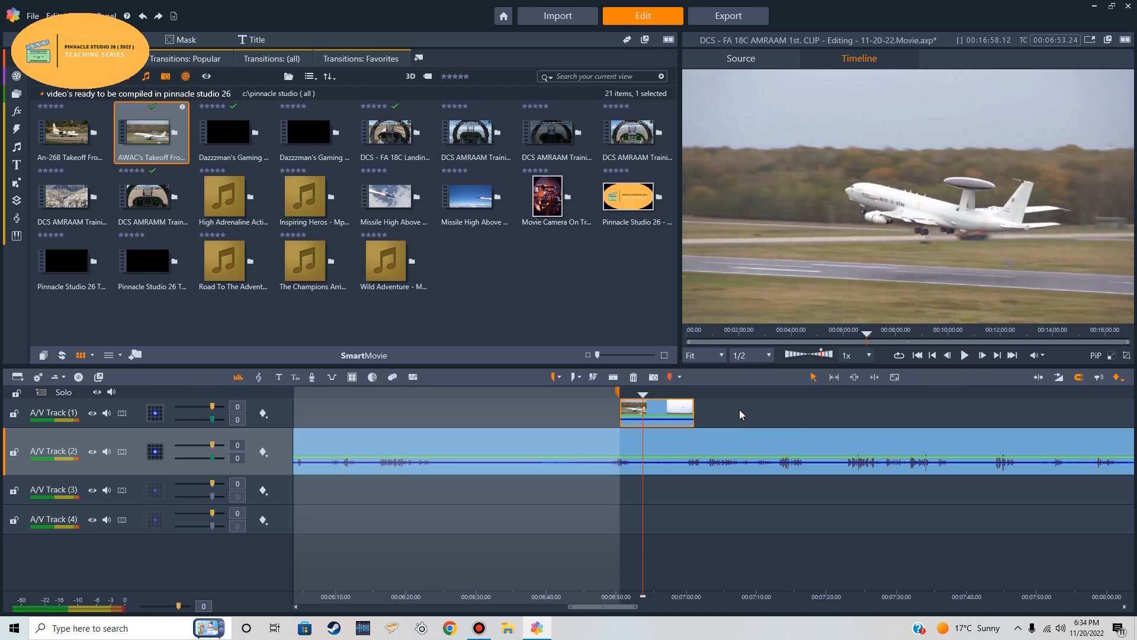
Shrink the AWAC's clip to a small picture-in-picture inset in the lower-right corner of the frame
click(1111, 355)
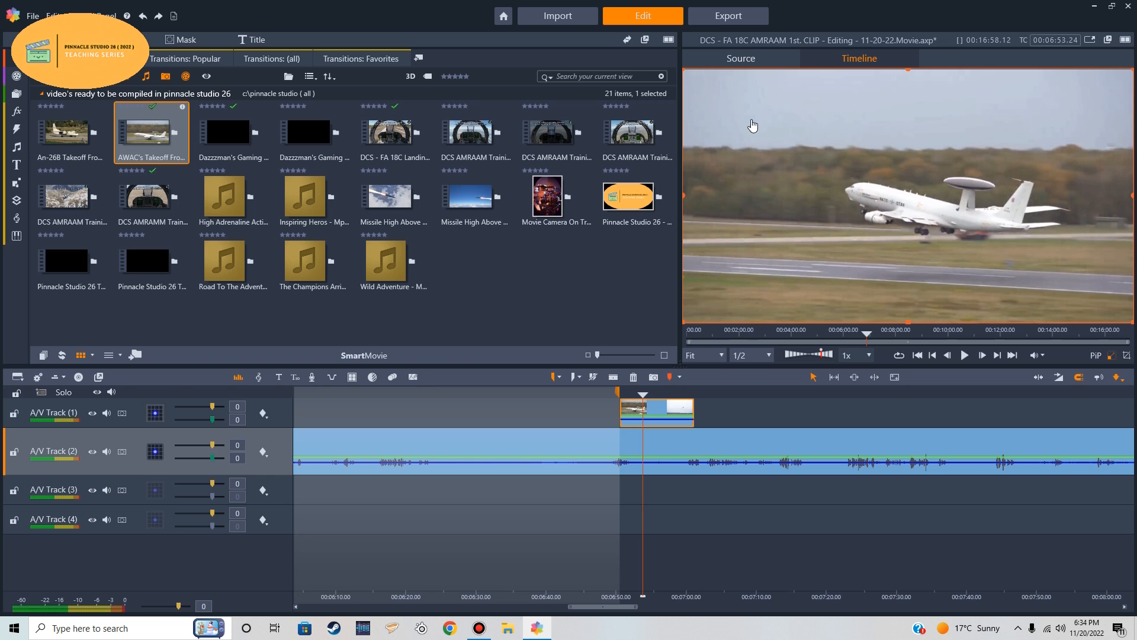
drag(683, 68, 992, 239)
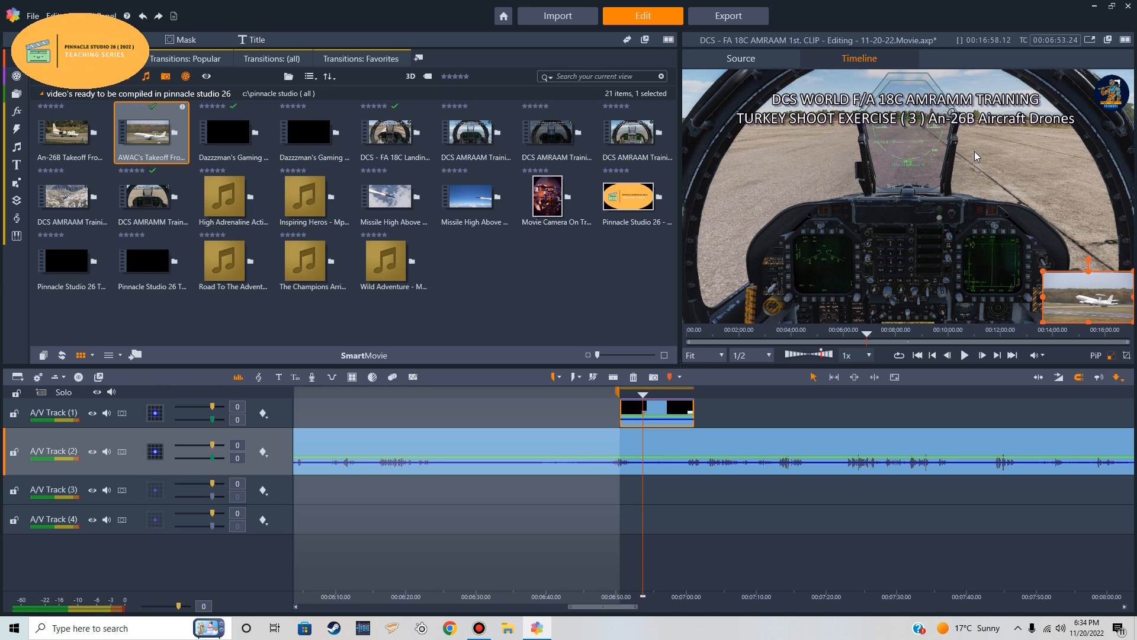
click(1111, 359)
Move the playhead to 00:06:49.00 and add a short fade-out at the end of the AWAC's clip
drag(643, 493, 609, 497)
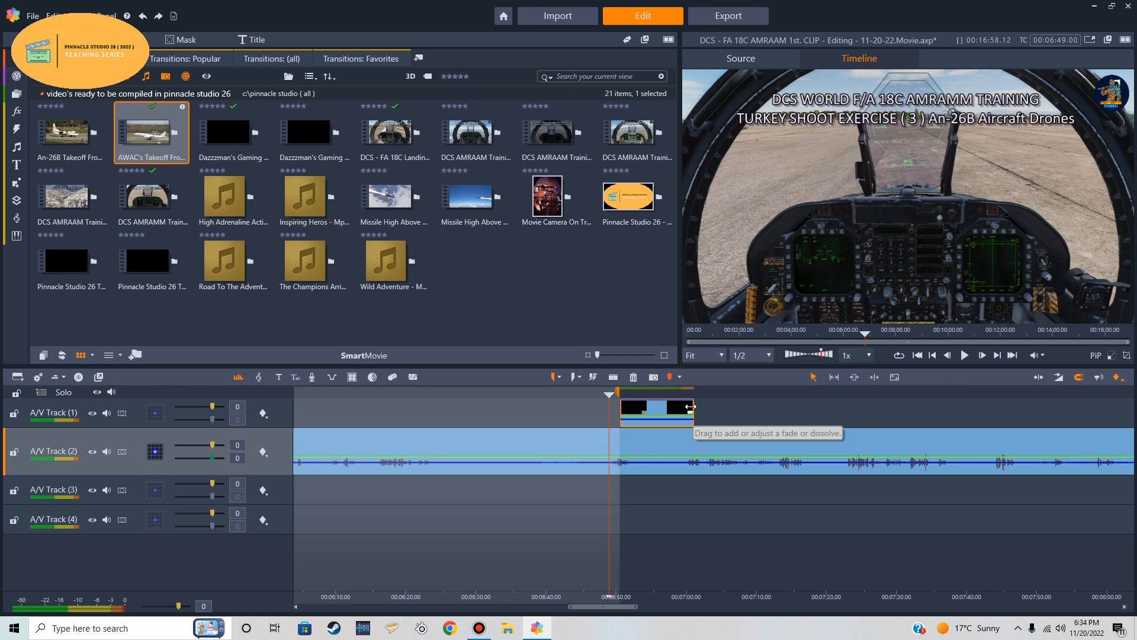
drag(690, 406, 679, 412)
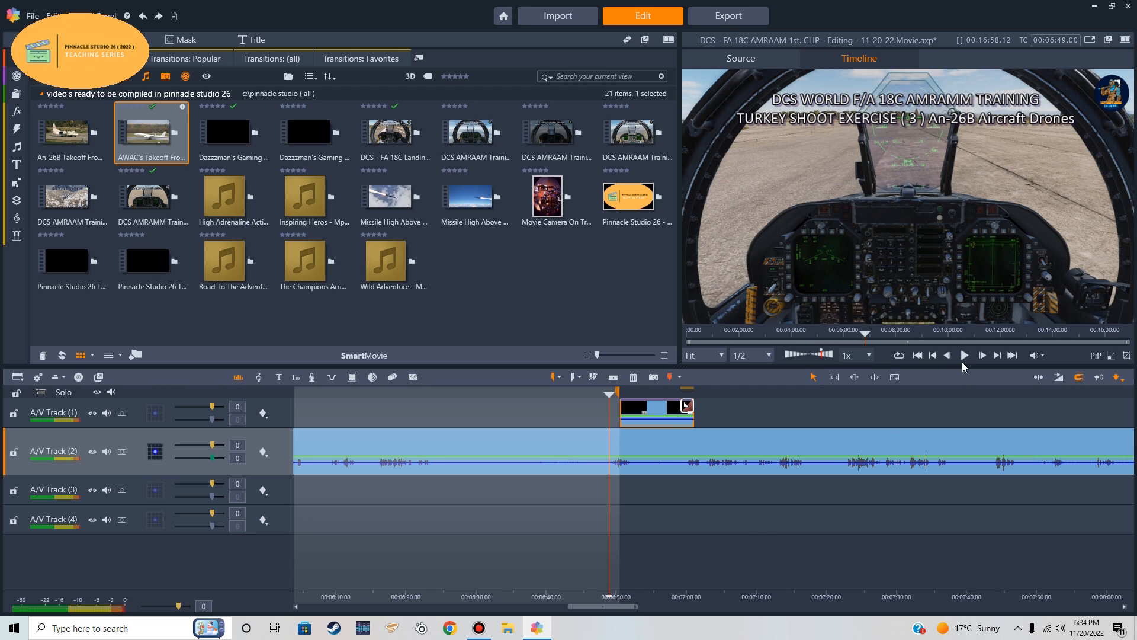
Play the timeline past the AWAC's inset to 00:07:09.03 and replace the old mark-in with one at that point
click(963, 355)
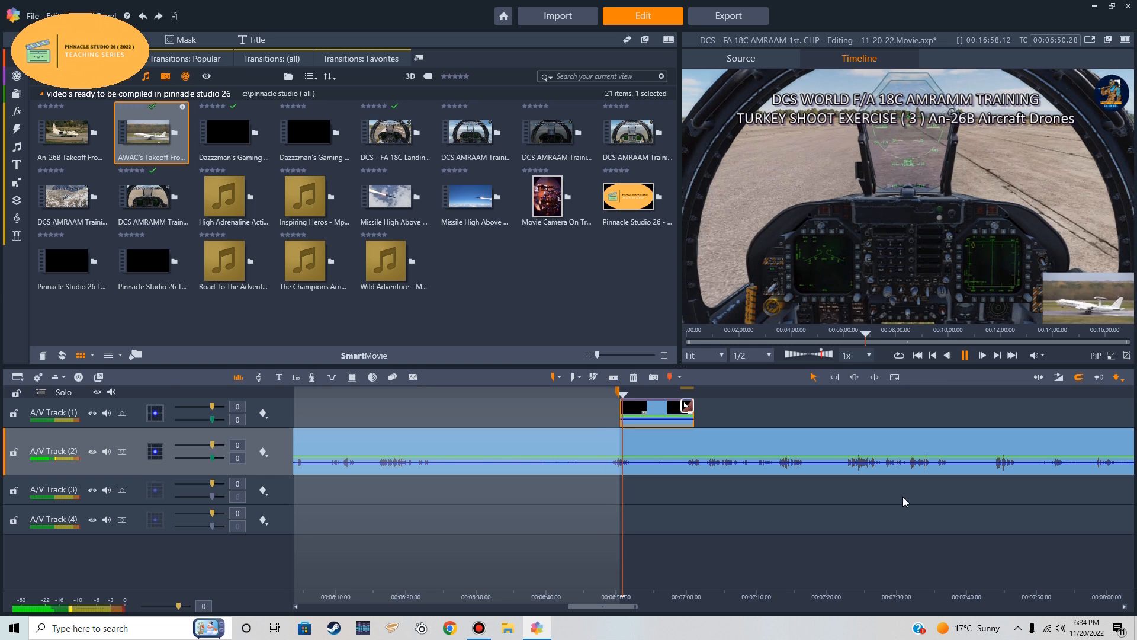
click(965, 357)
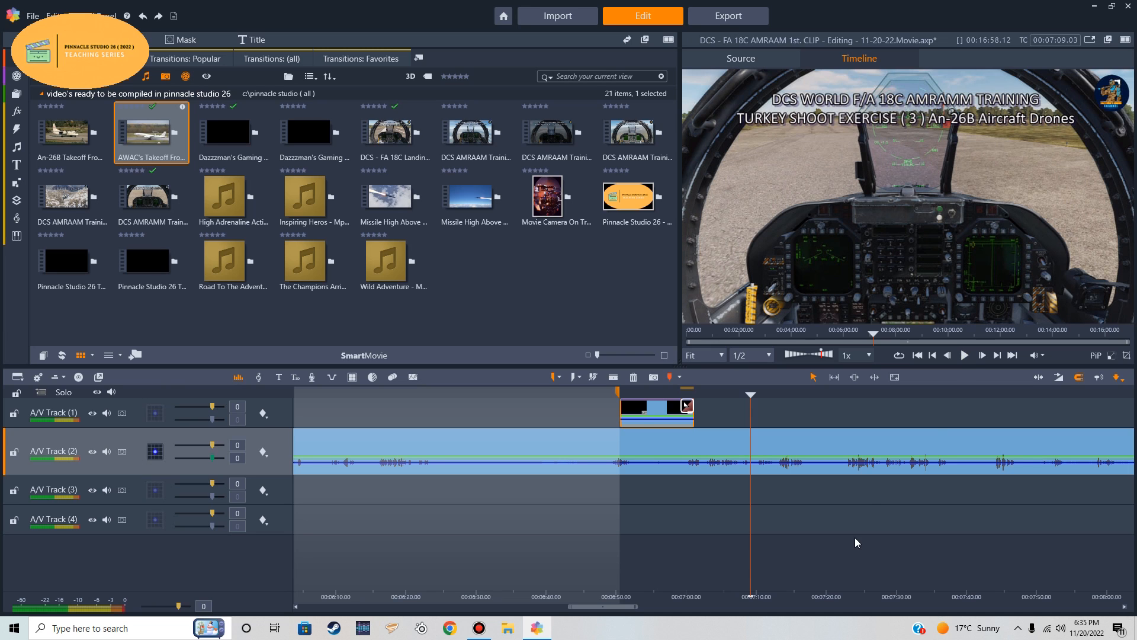
click(592, 377)
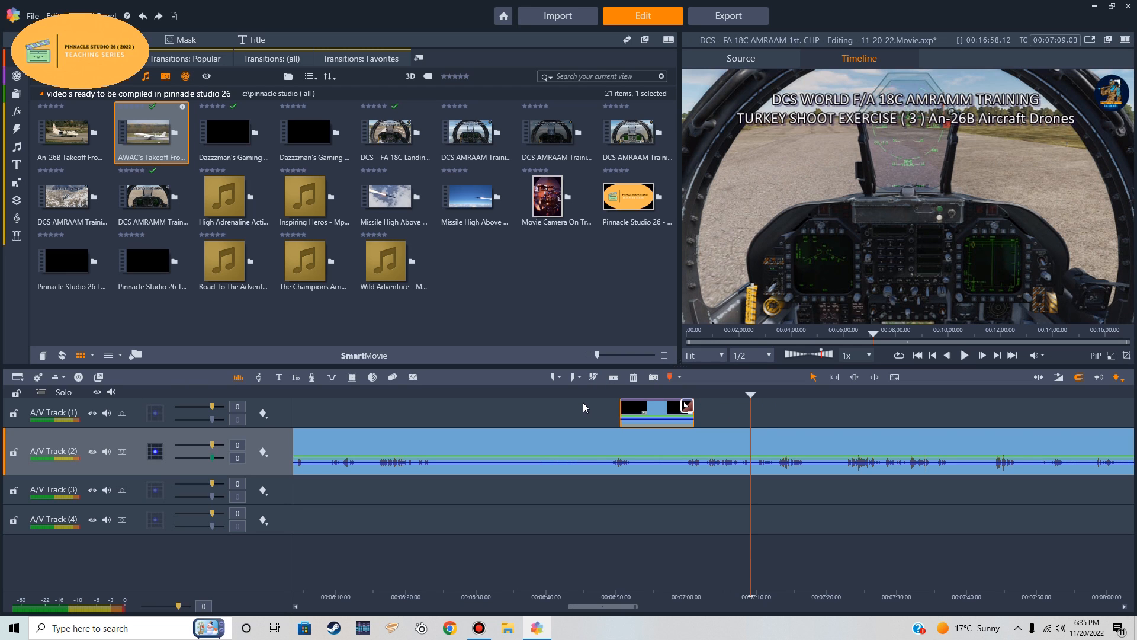
click(554, 377)
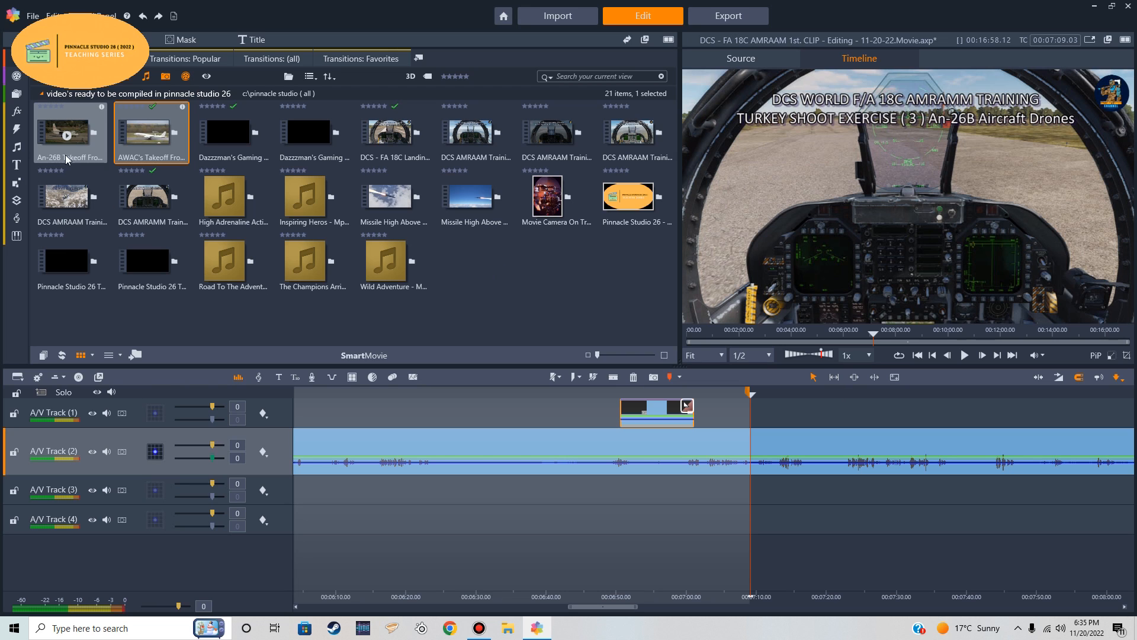
Place the An-26B Takeoff From Airfield clip on A/V Track (1), starting at the mark-in
click(76, 130)
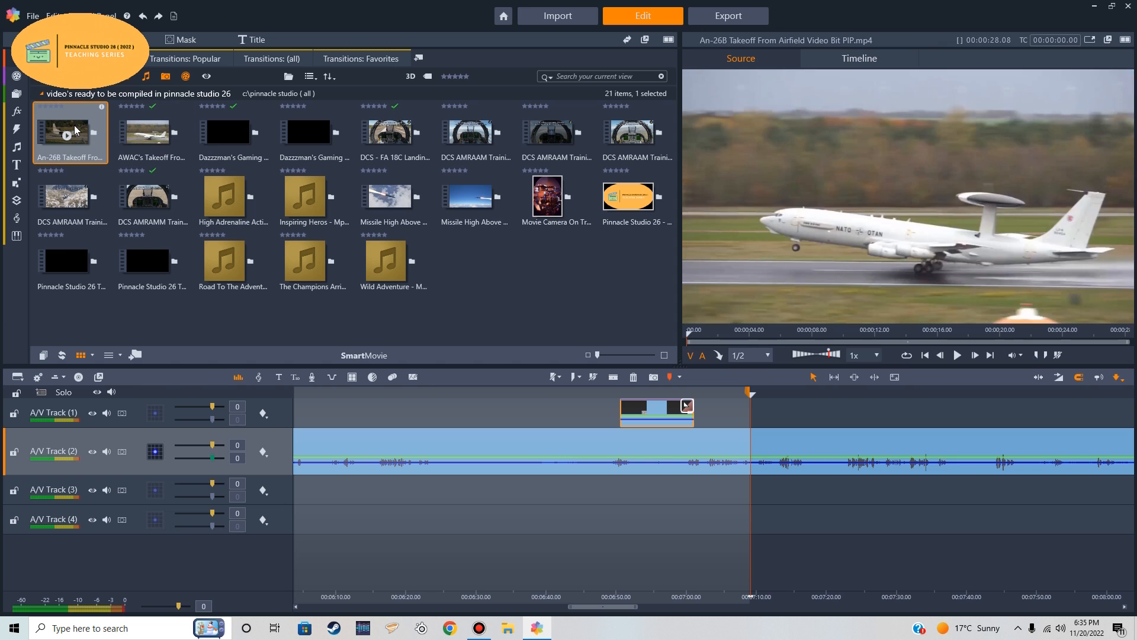
drag(77, 131, 775, 410)
drag(766, 414, 752, 415)
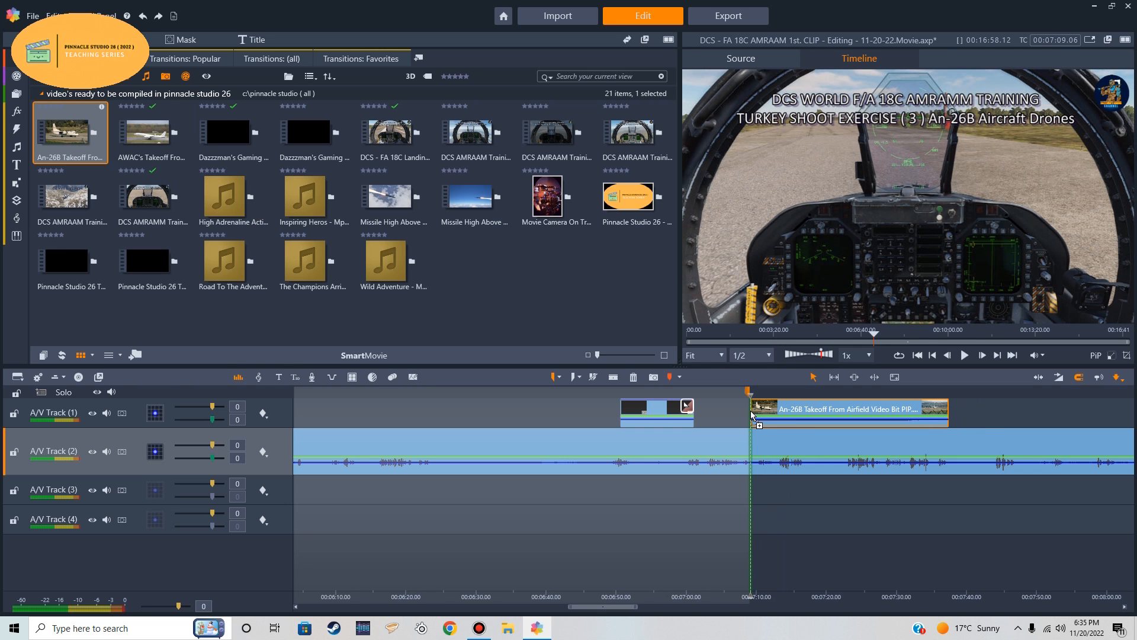
drag(752, 415, 752, 415)
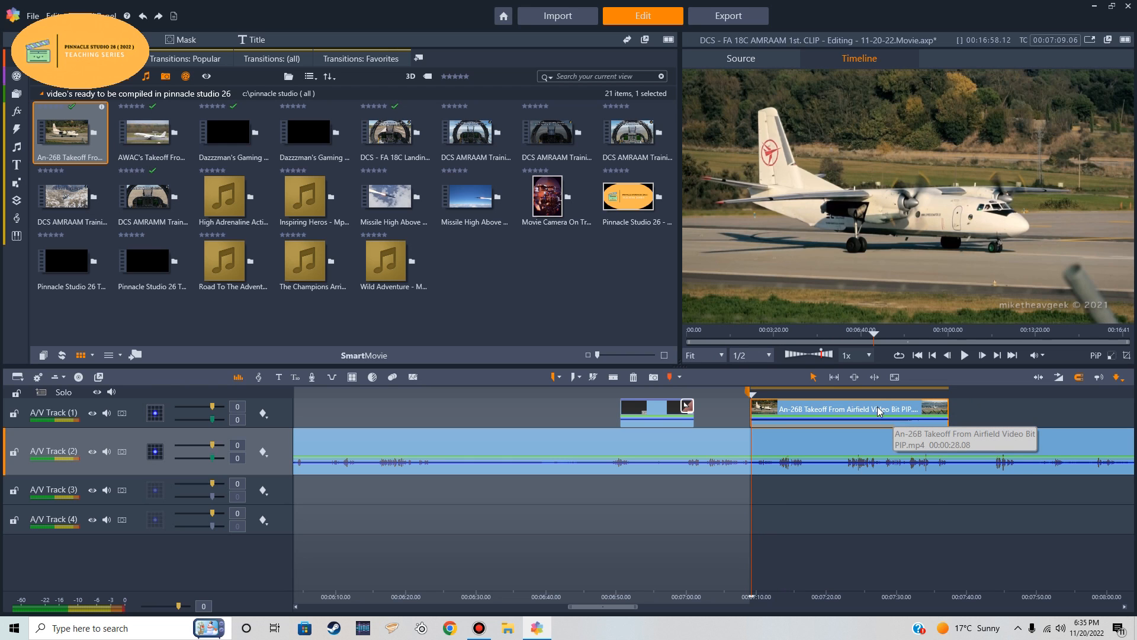
Shrink the An-26B clip to a small inset in the lower-right corner of the frame and lower its volume to -15
click(1111, 358)
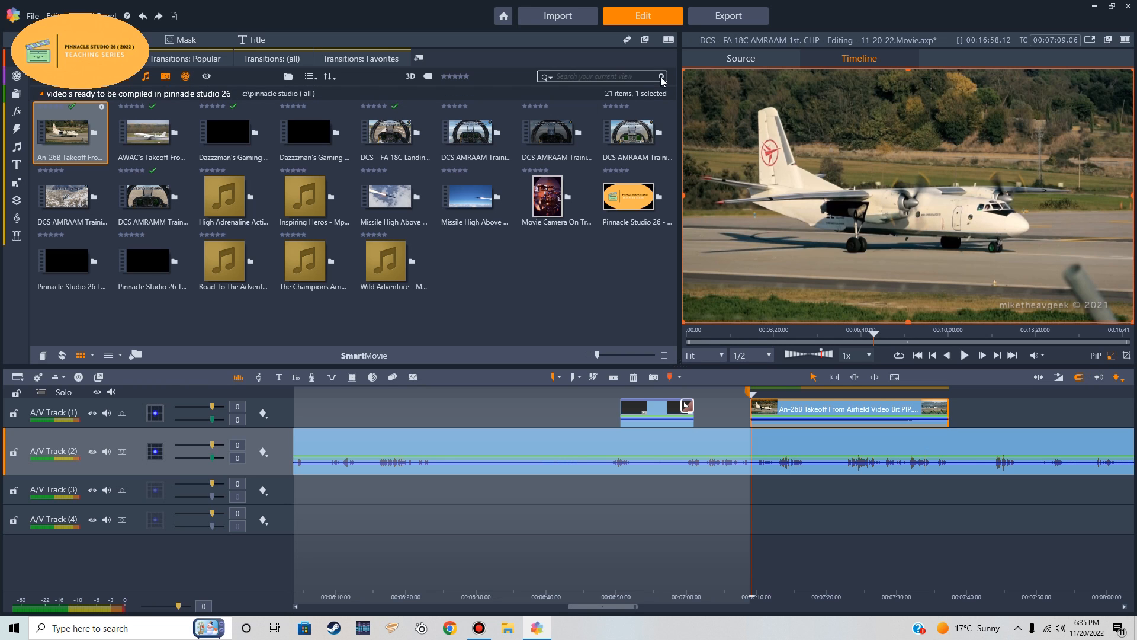
drag(687, 72, 980, 226)
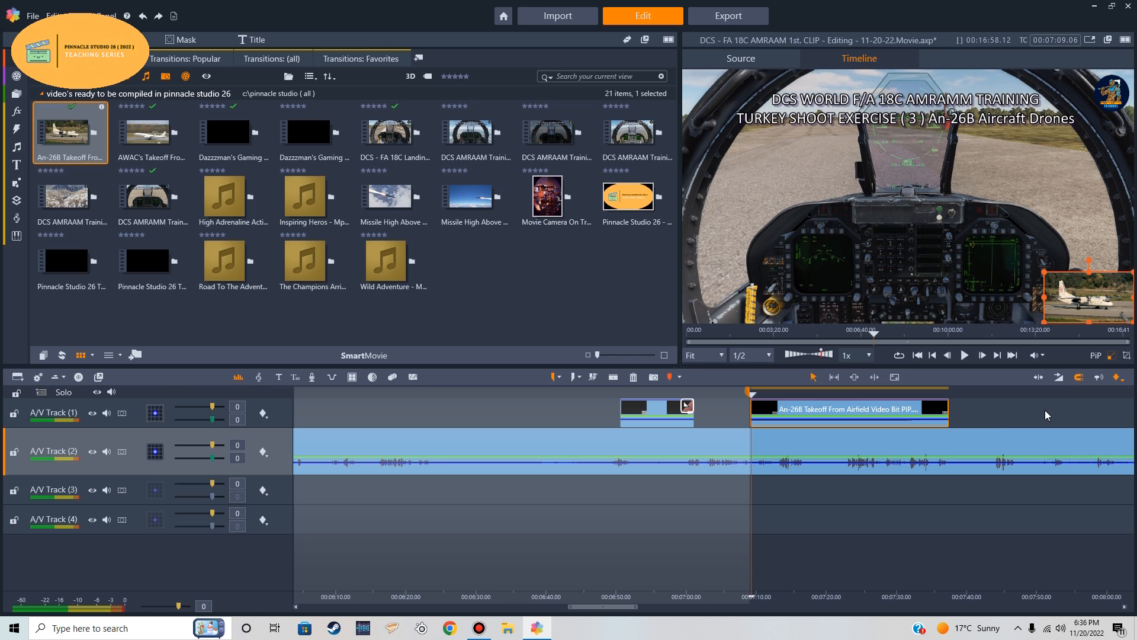
click(1109, 356)
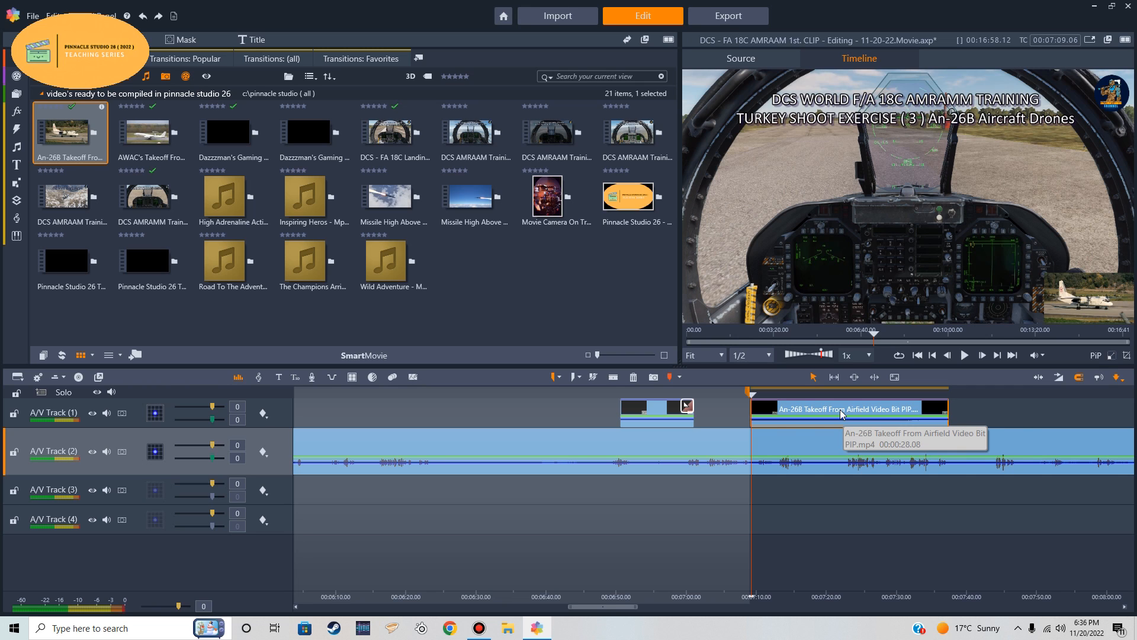
drag(212, 420, 191, 425)
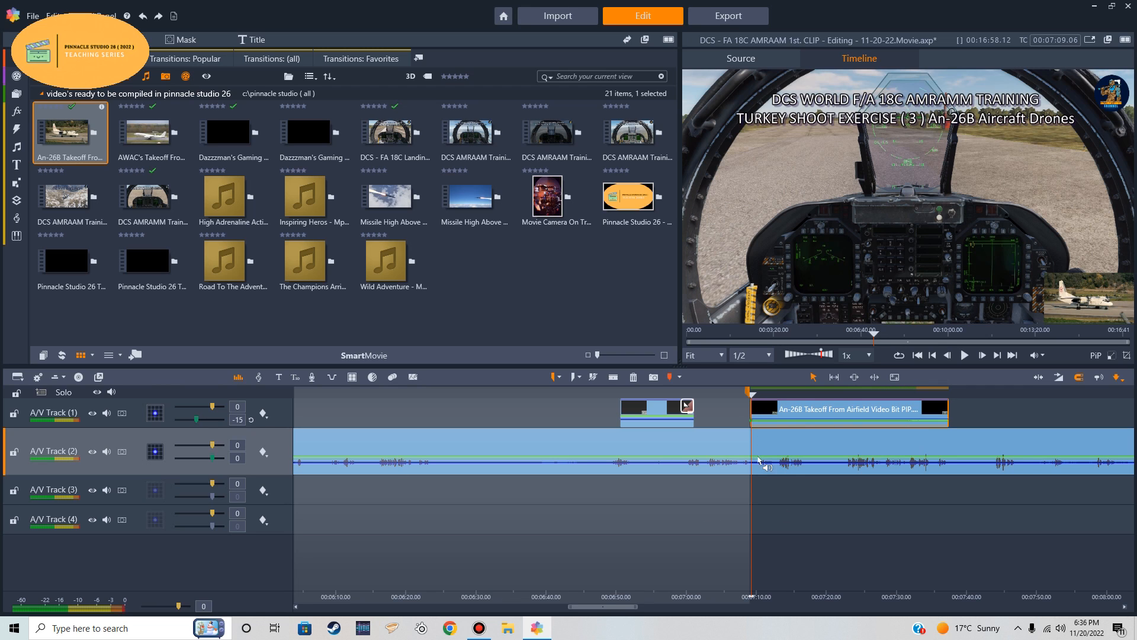
Clear the mark-in and play the timeline from 00:06:49.13 to review both picture-in-picture insets
drag(751, 485, 734, 489)
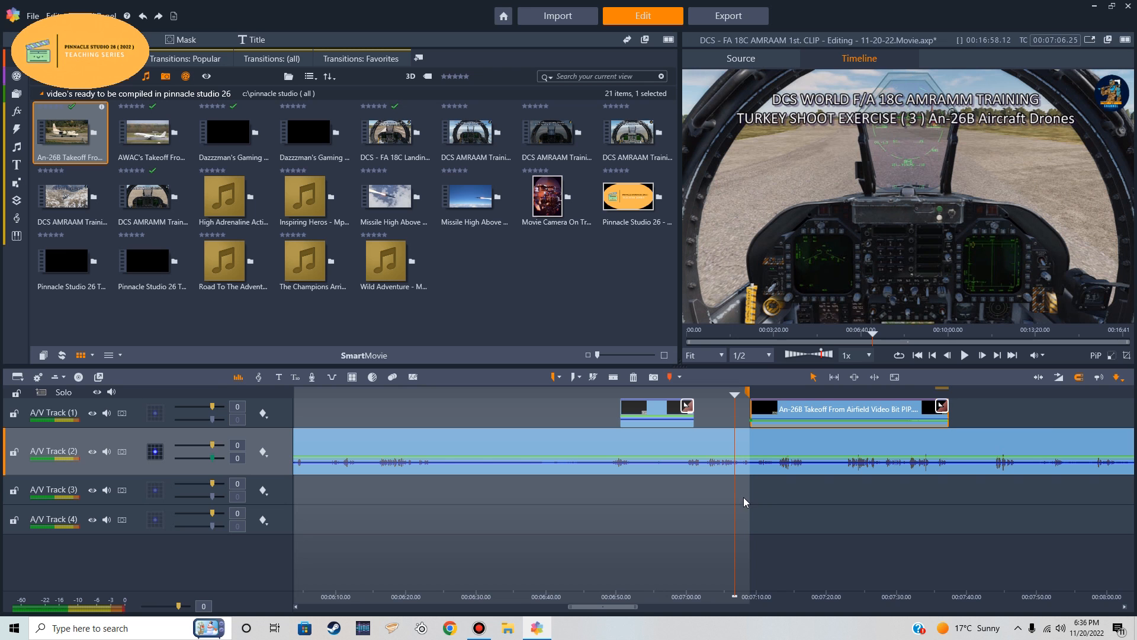
drag(735, 496, 612, 494)
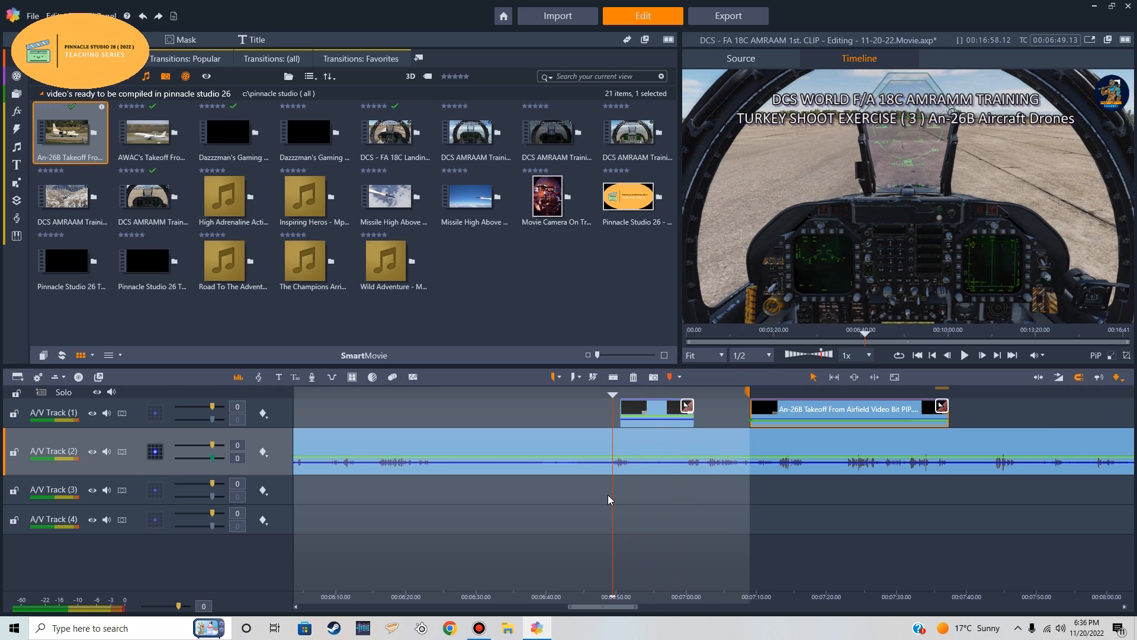
click(593, 378)
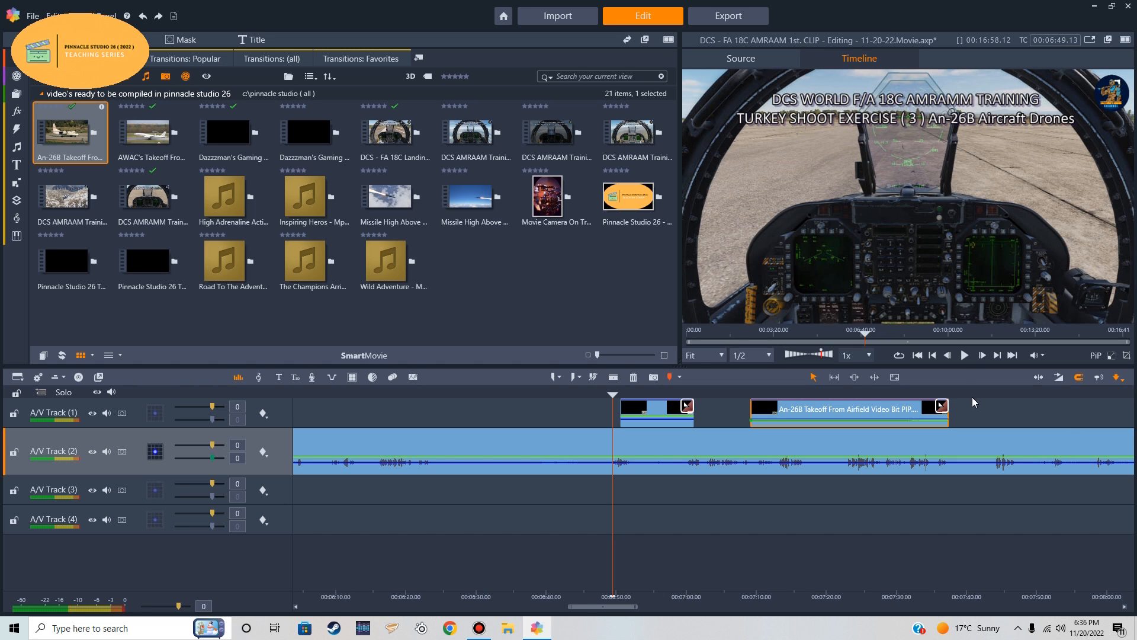
click(965, 356)
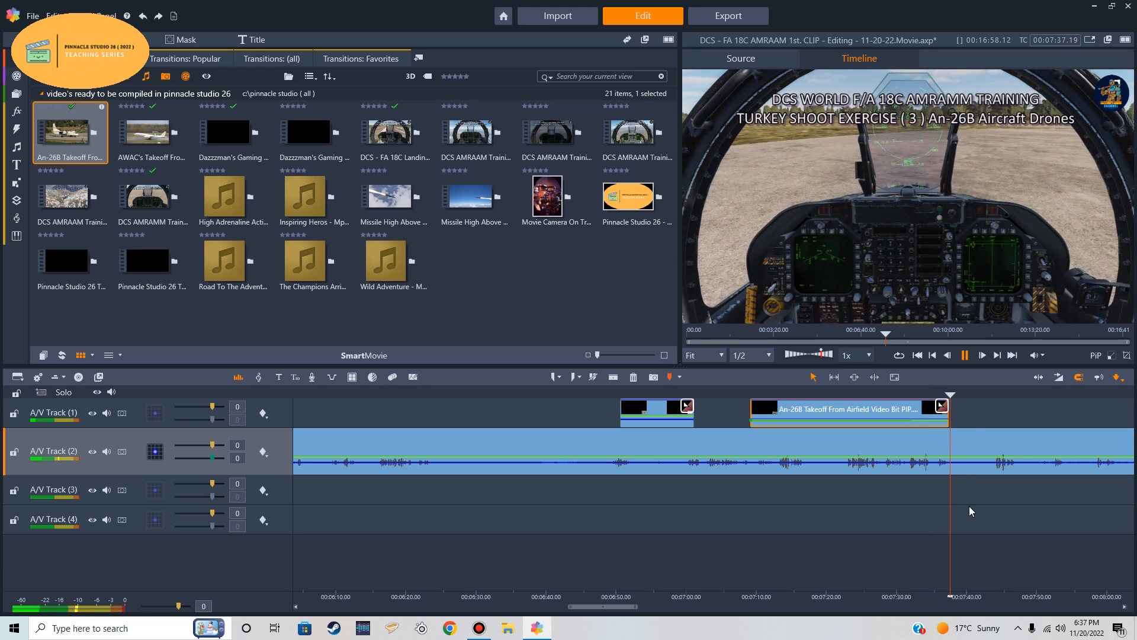
click(965, 355)
Mark the section around both insets with a mark-in at 00:06:48.25 and a mark-out at 00:07:39.08, and return the playhead to its start
drag(967, 500, 608, 501)
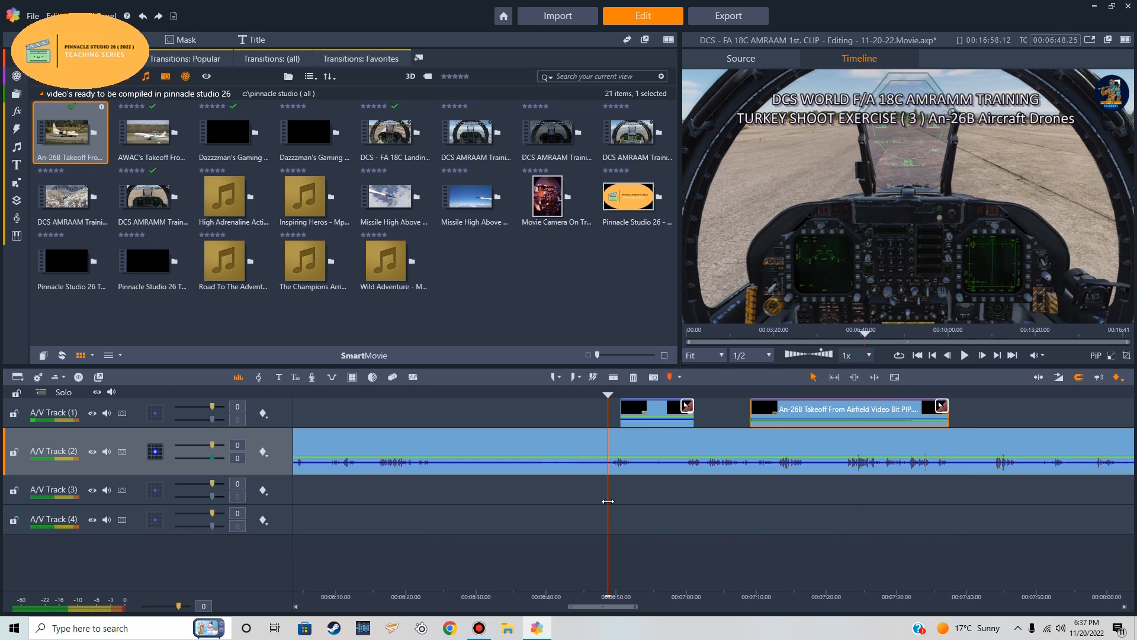
click(552, 378)
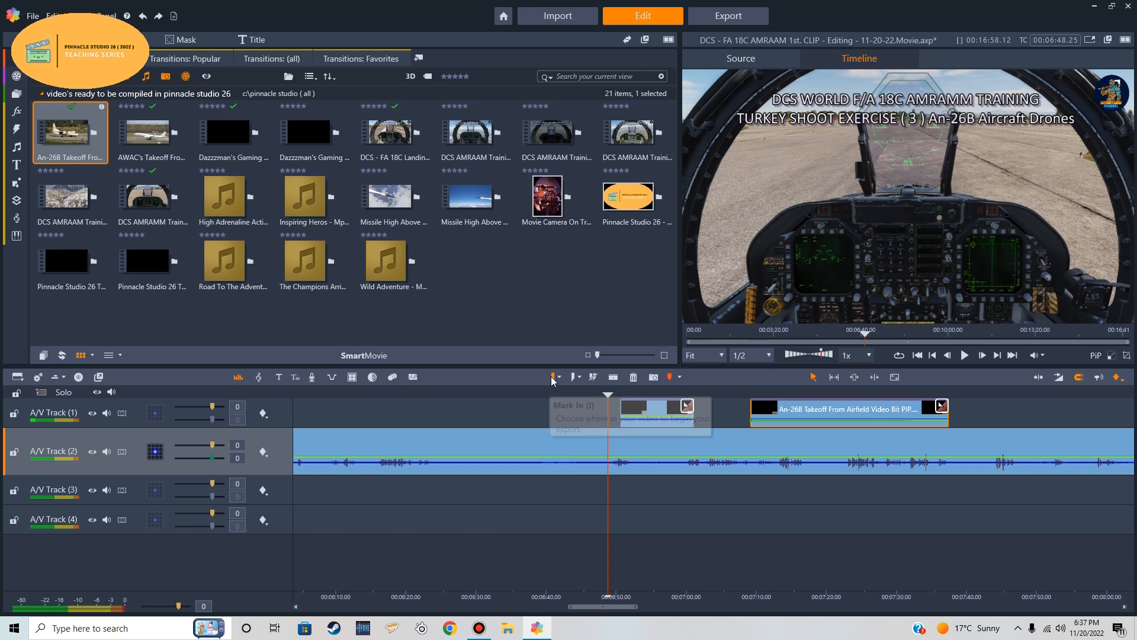
drag(607, 507, 961, 484)
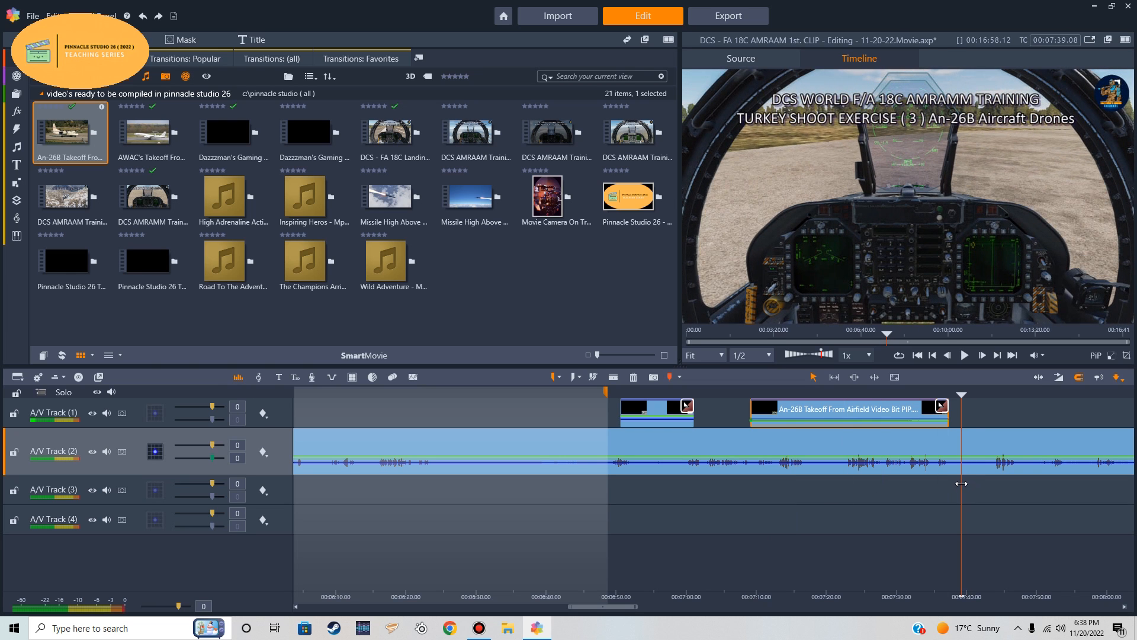
click(574, 377)
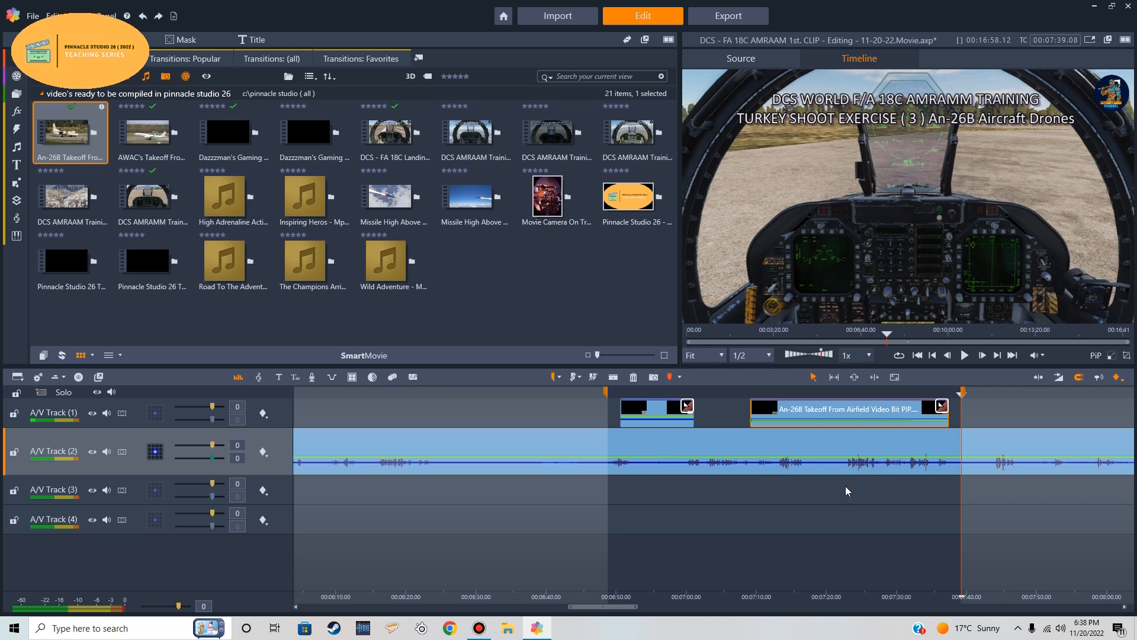
drag(960, 494, 608, 496)
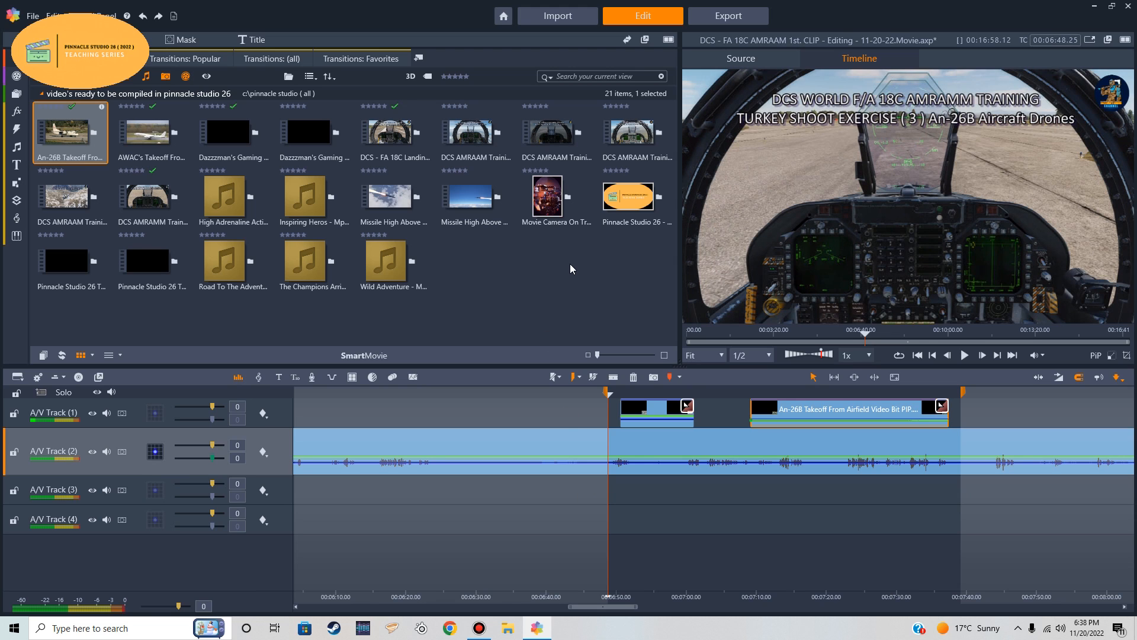
Set the export destination to VIDEO'S EXPORTED IN PINNACLE STUDIO 26 inside Pinnacle Studio ( ALL ) on drive C: and export the marked section
click(733, 18)
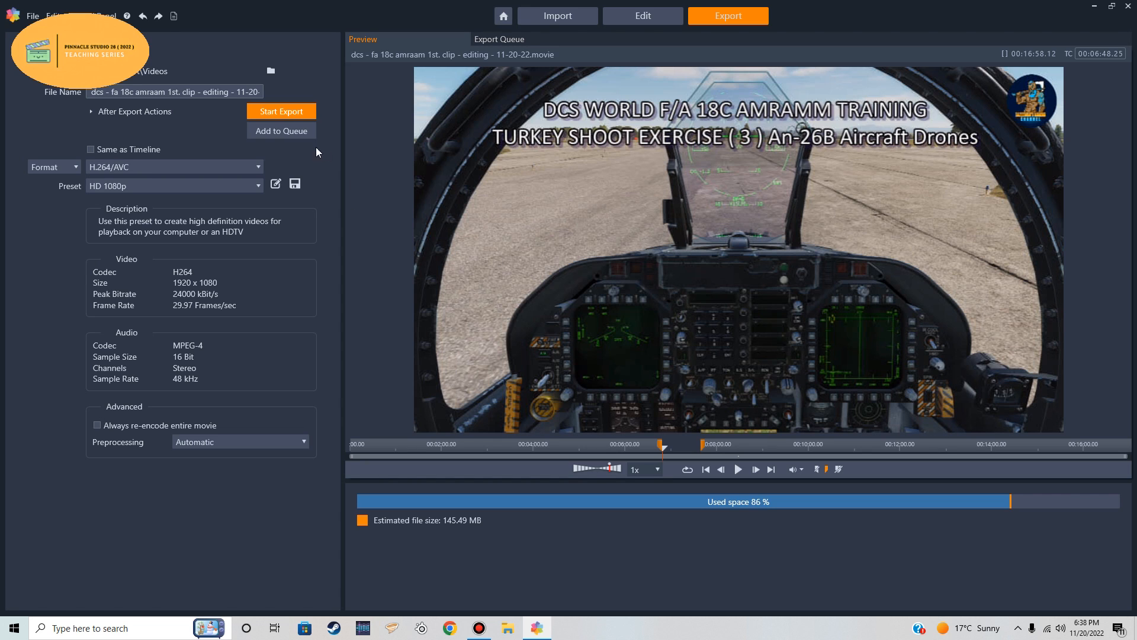
click(271, 72)
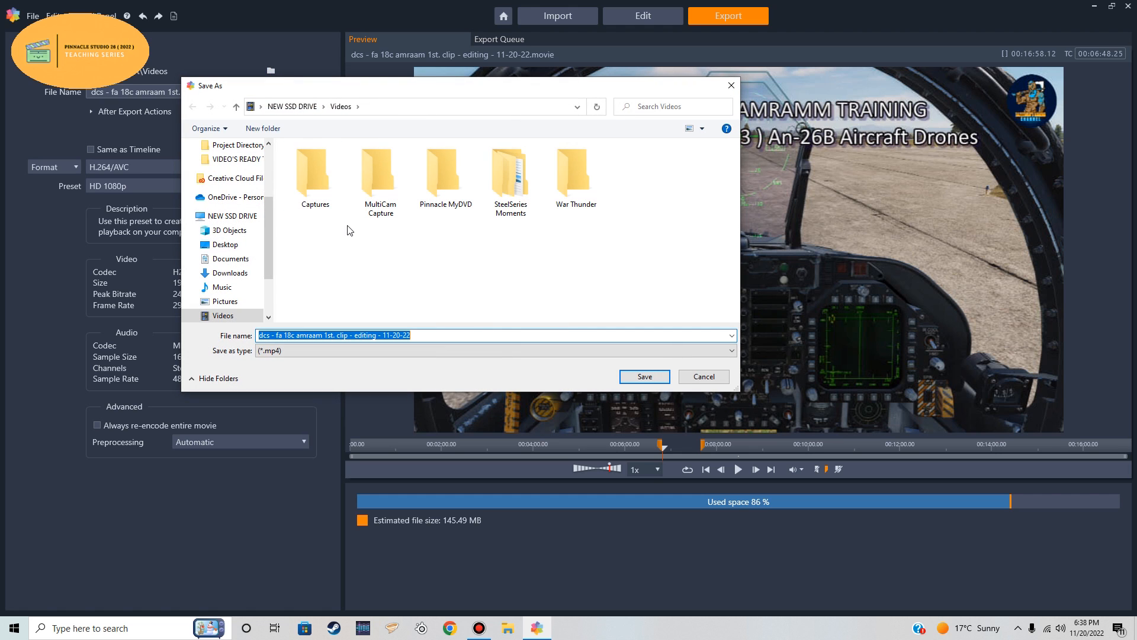
click(285, 108)
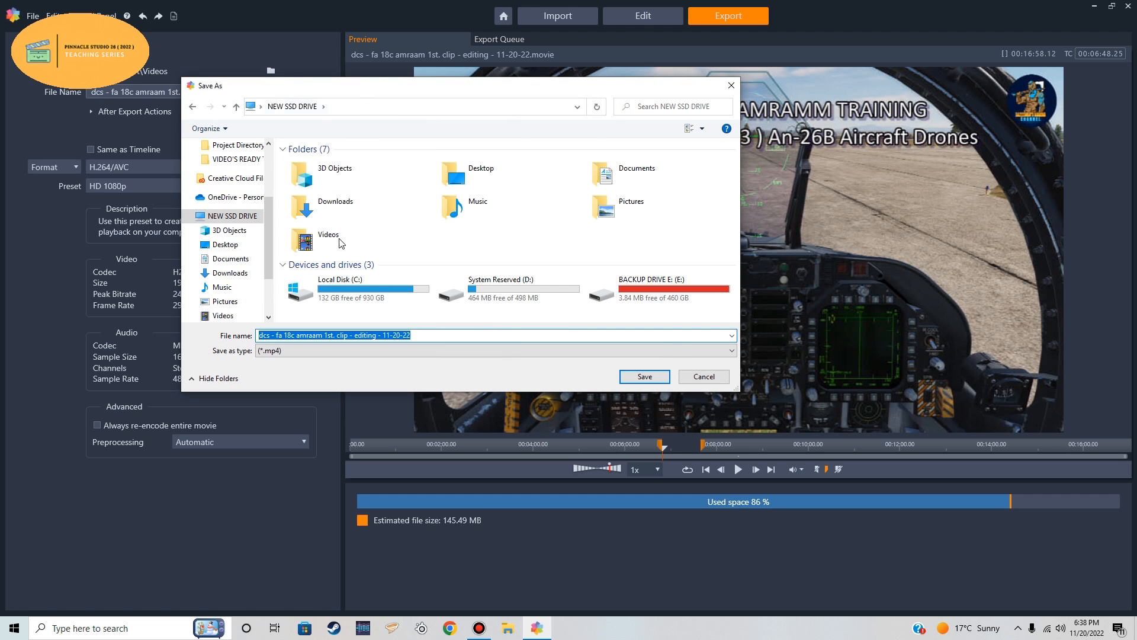
double_click(354, 289)
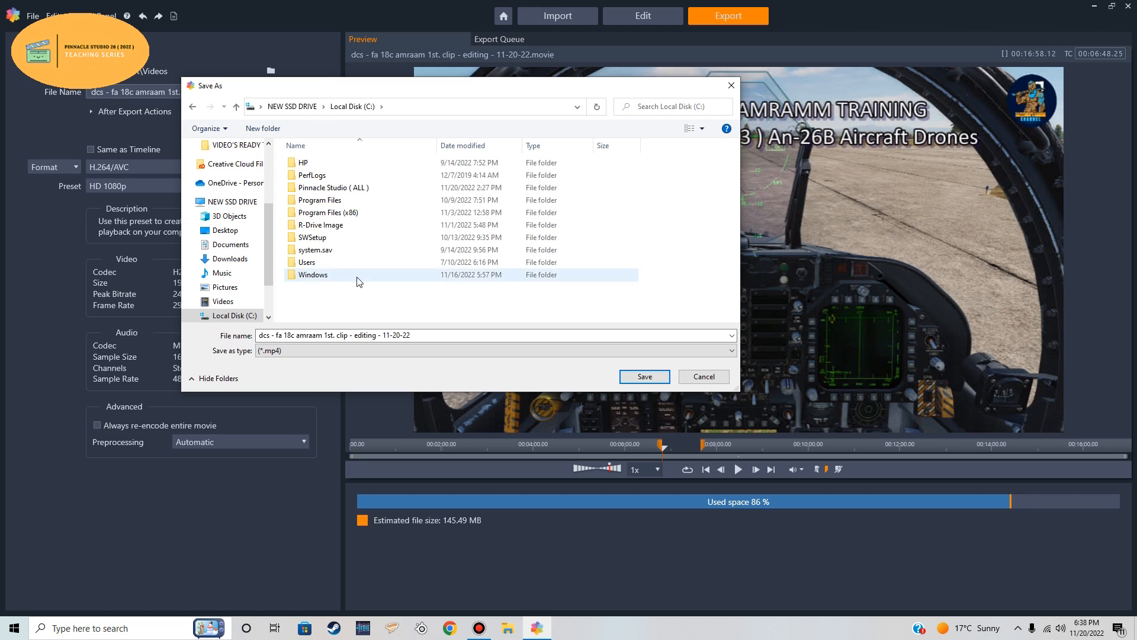
double_click(330, 189)
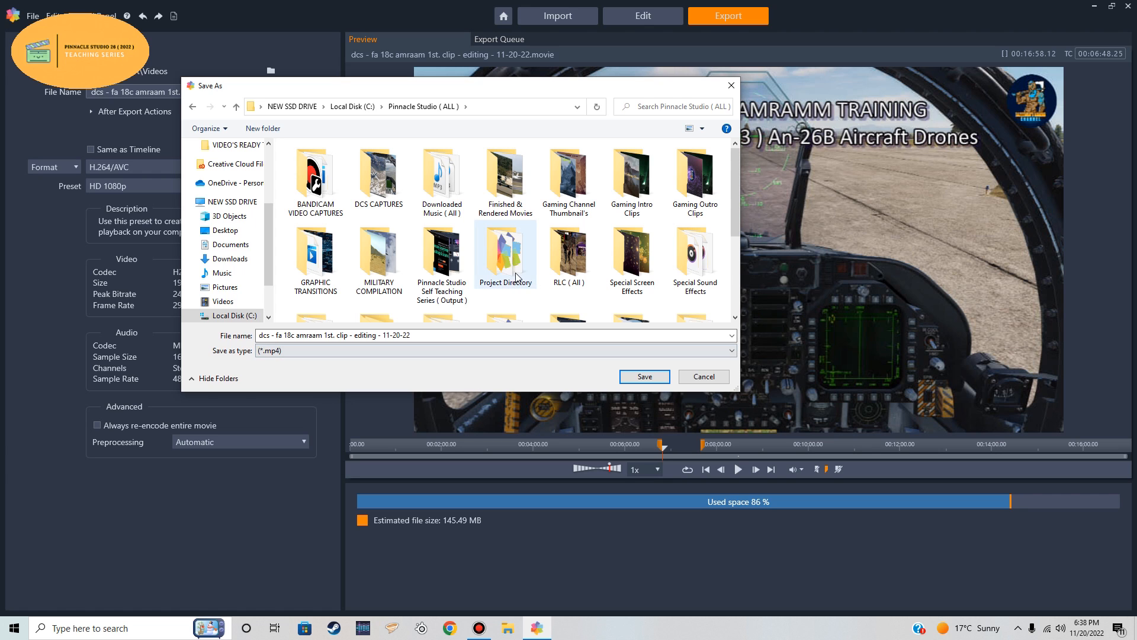
scroll(515, 274, down, 1)
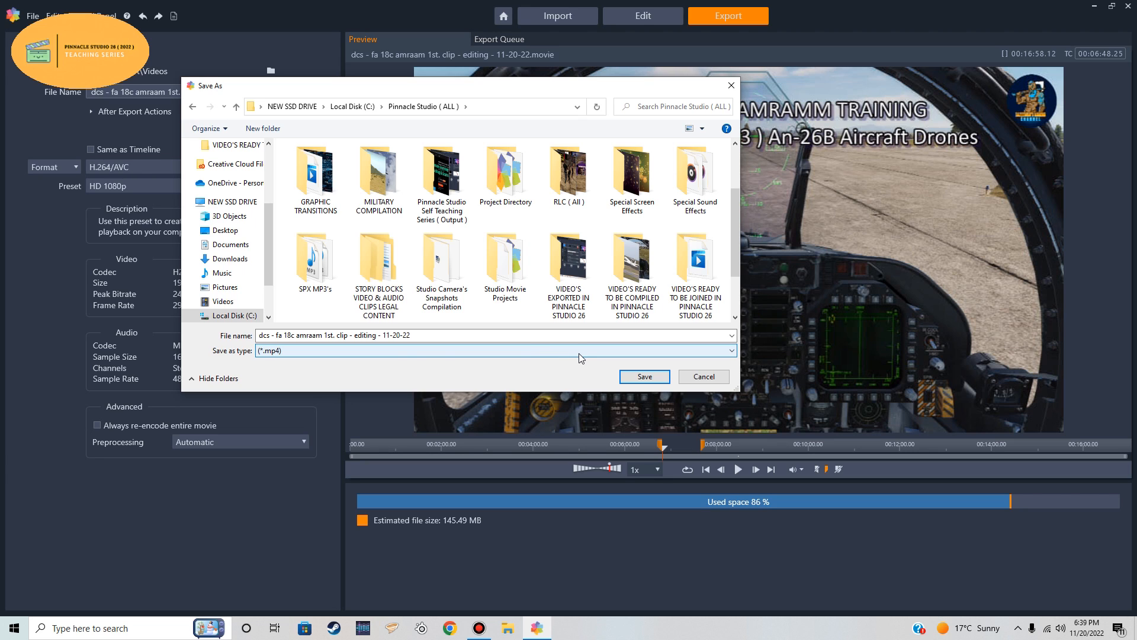
click(571, 260)
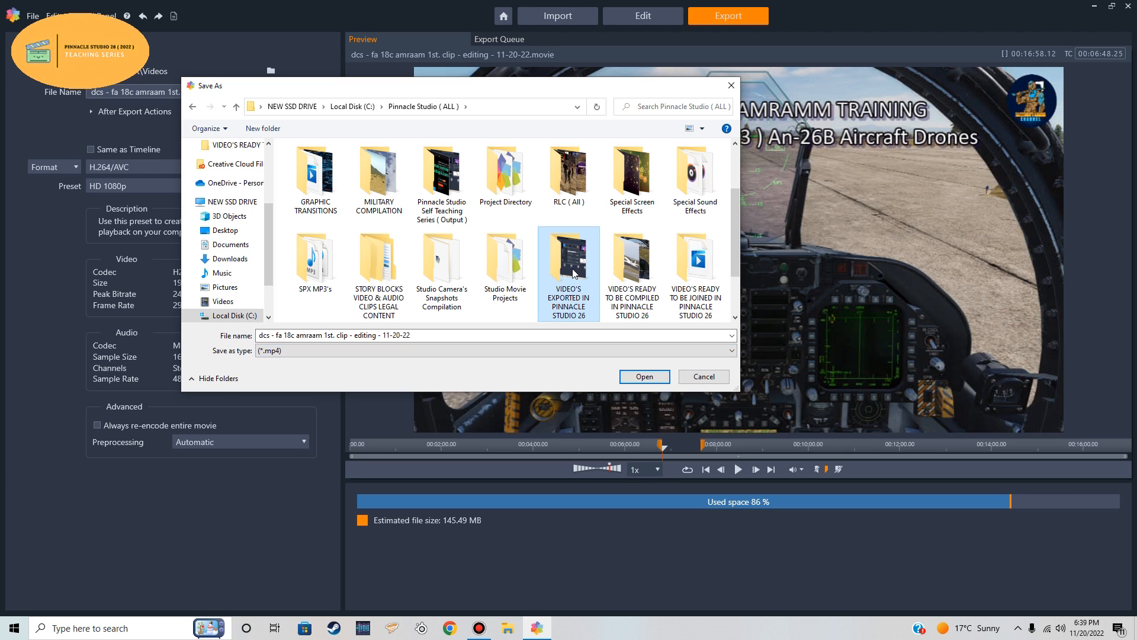
click(644, 377)
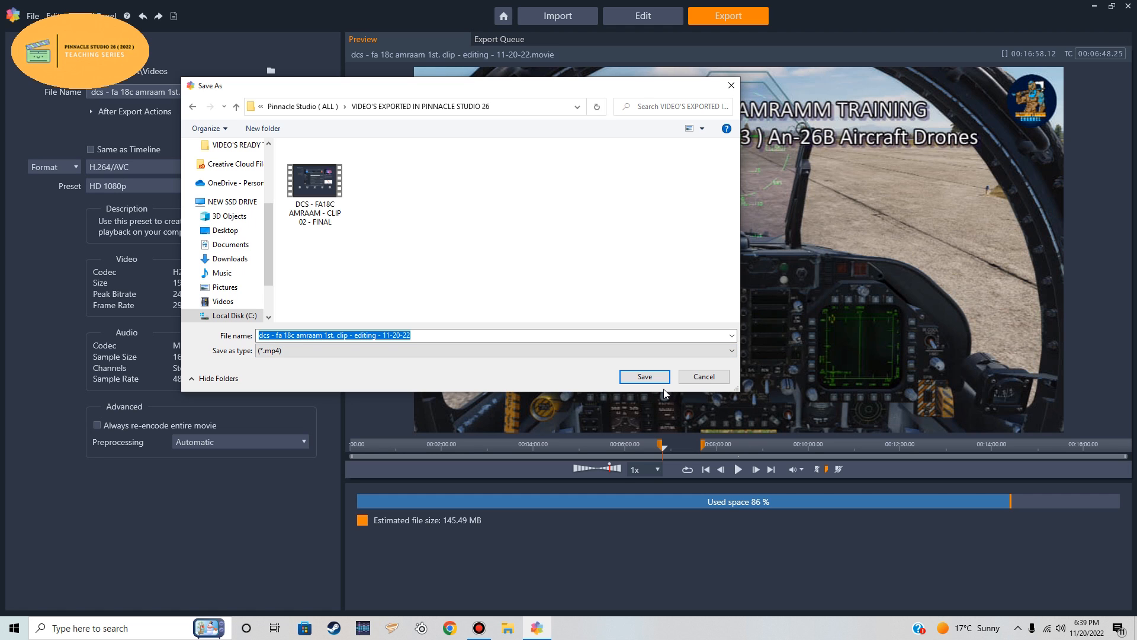
click(644, 376)
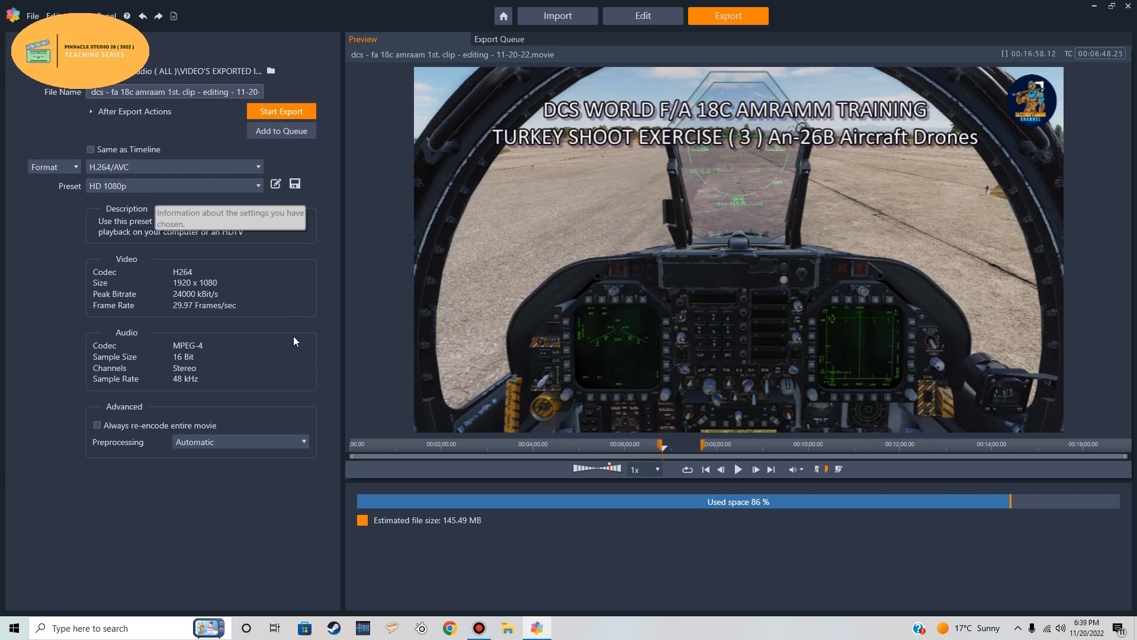
click(280, 111)
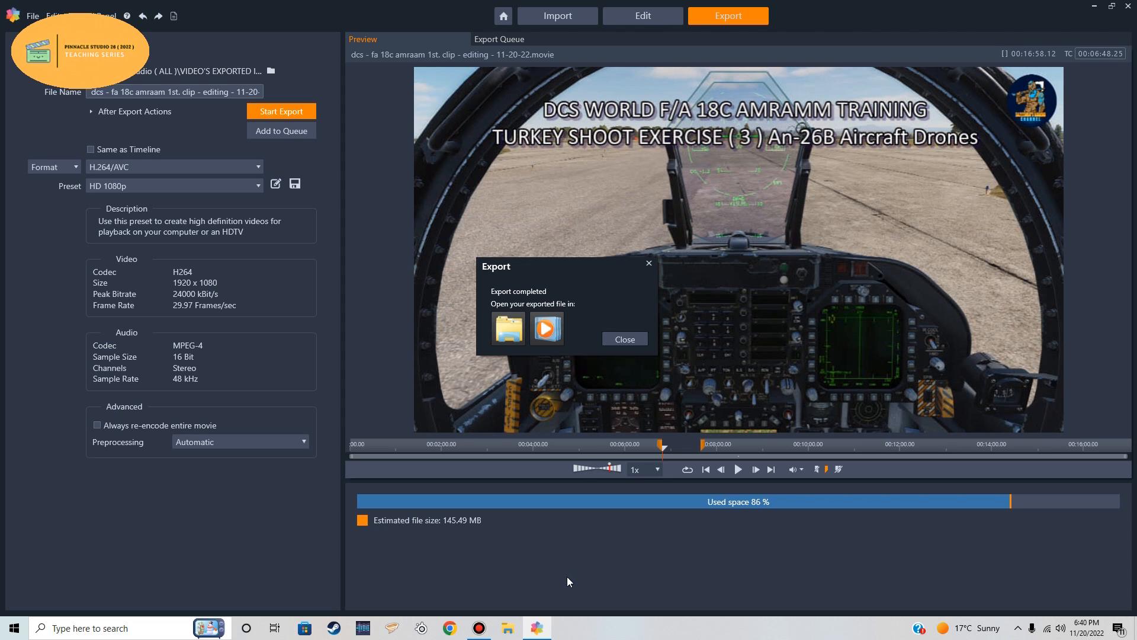
Play the exported video in the media player to check both picture-in-picture insets, and close the player
click(546, 329)
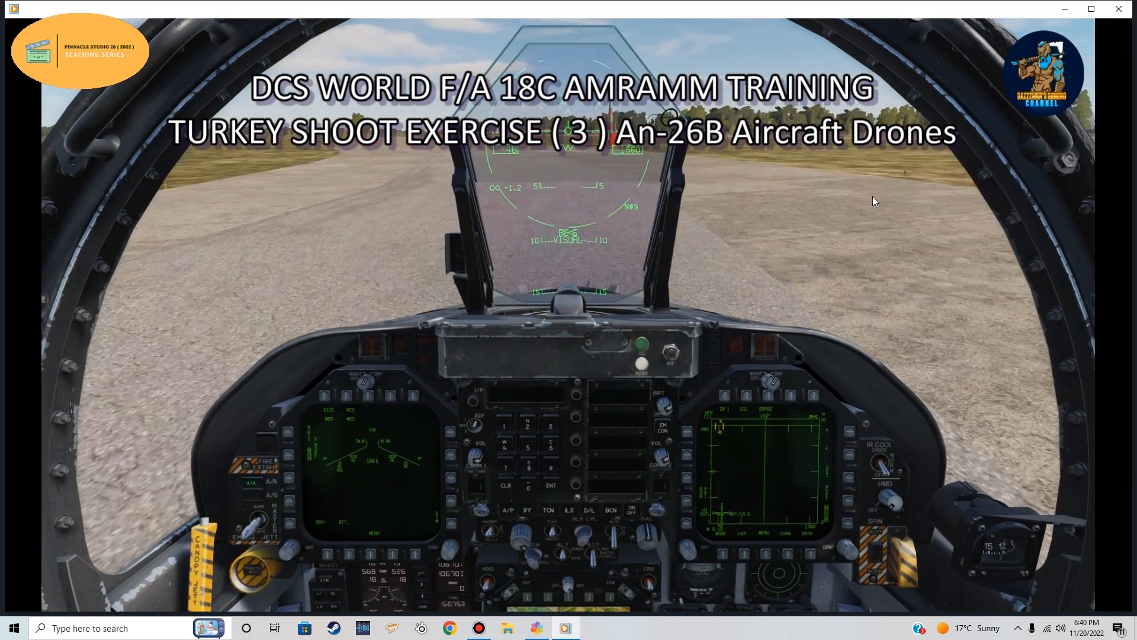
mouse_move(745, 319)
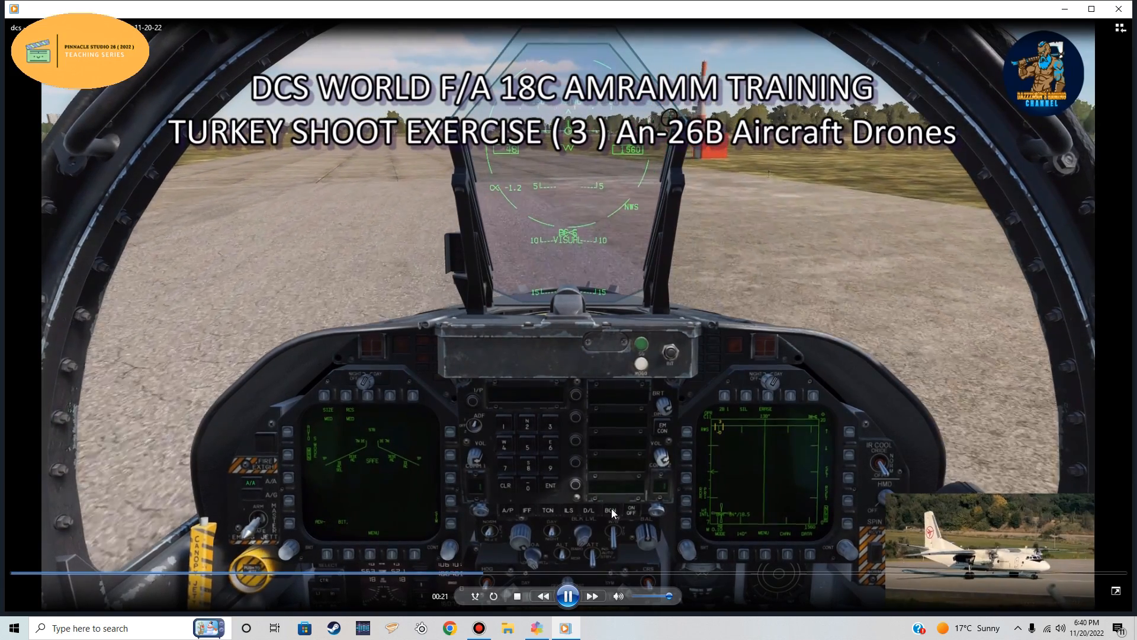
click(568, 597)
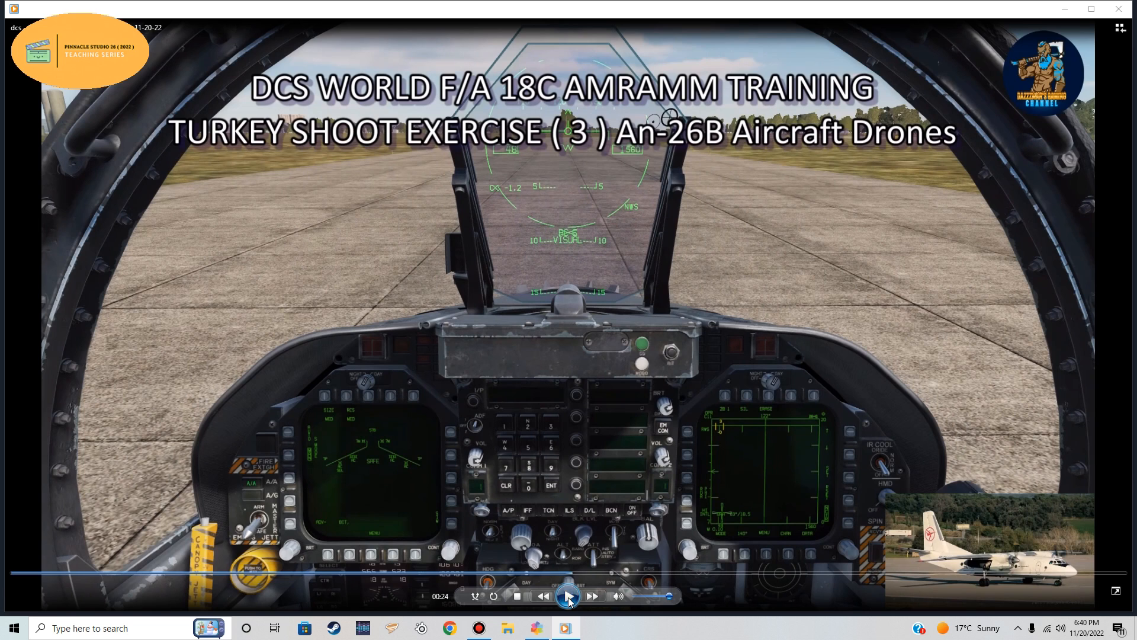
click(568, 597)
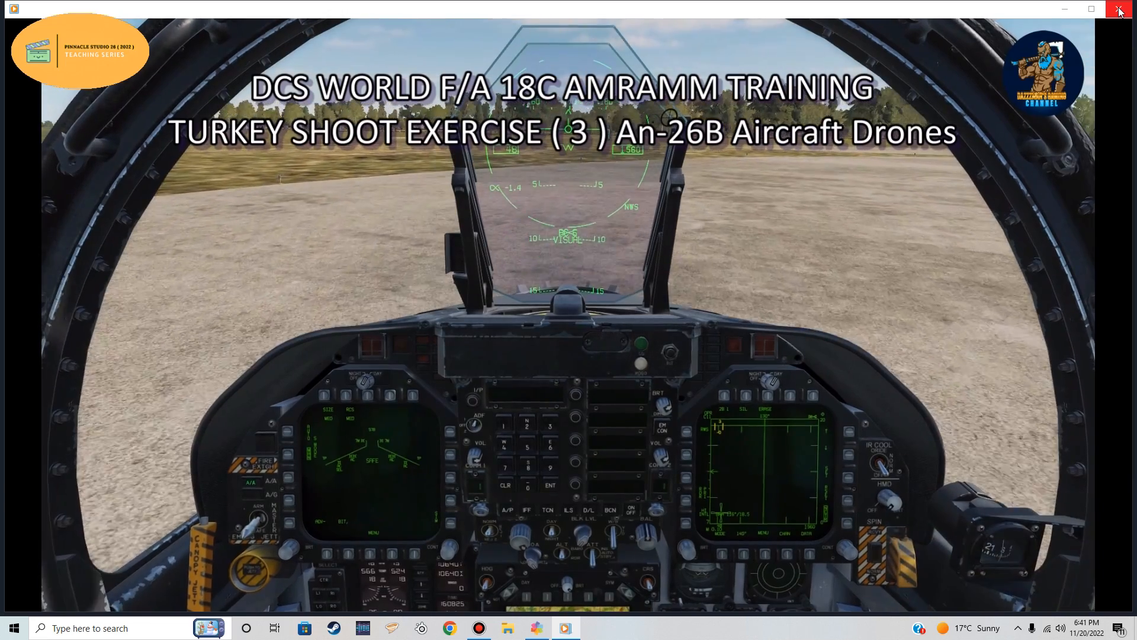
click(1118, 10)
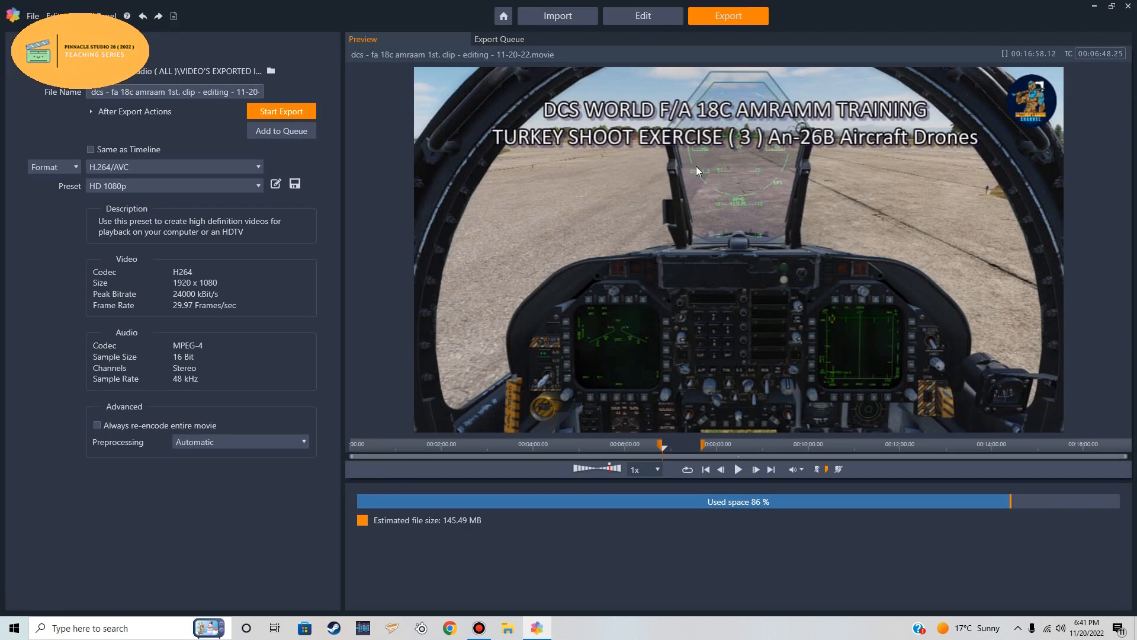
Return to timeline editing, clear the mark-in and mark-out, and move the playhead past the second inset to 00:07:42.09
click(643, 16)
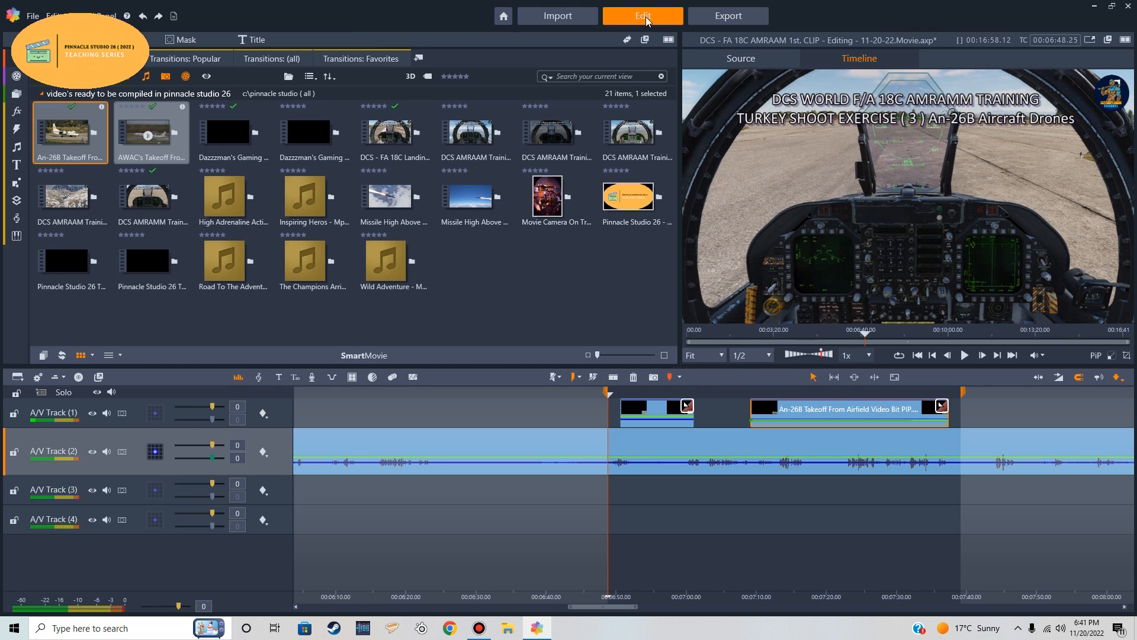
click(593, 379)
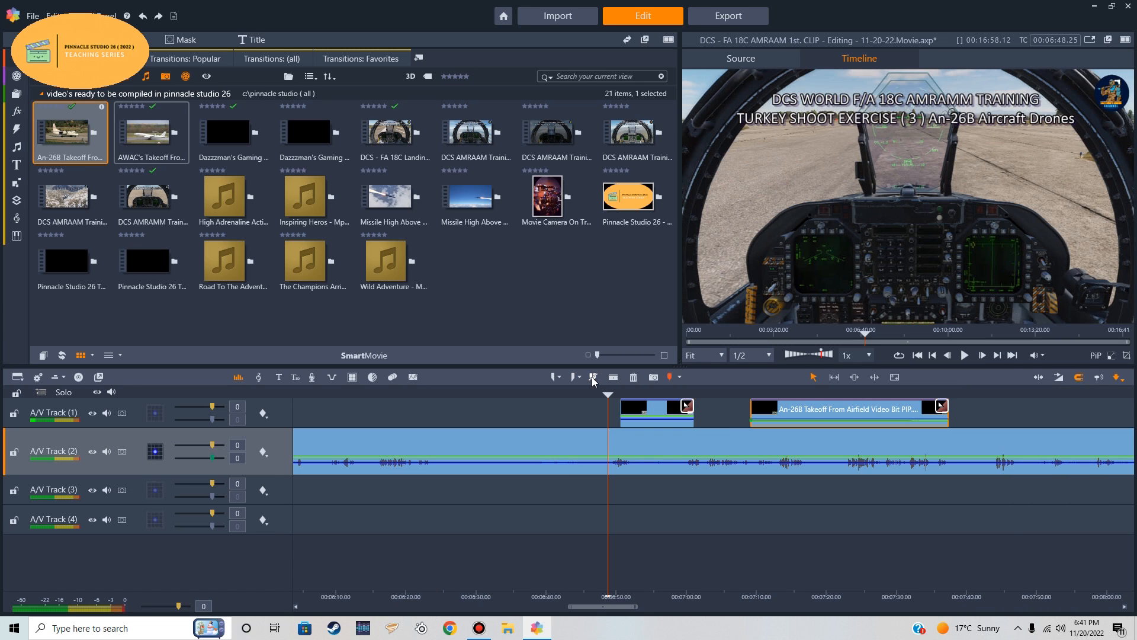
drag(606, 513, 983, 481)
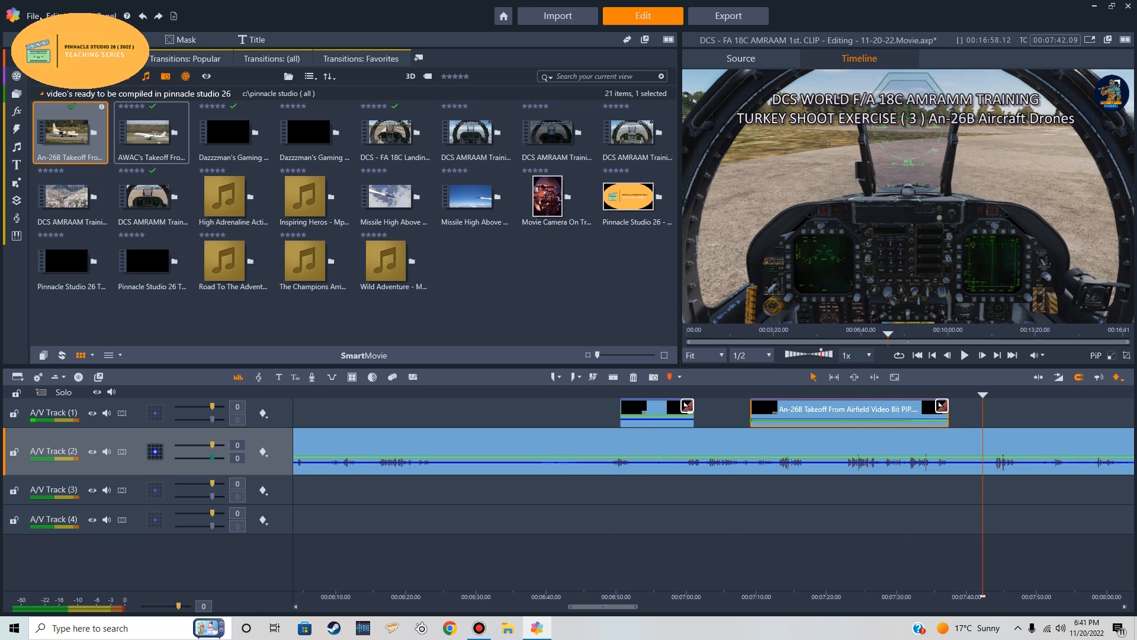
Save the movie project as DCS - FA 18C AMRAAM 1st. CLIP - Editing - 11-20-22.Movie in Project Directory, replacing the existing file
click(32, 17)
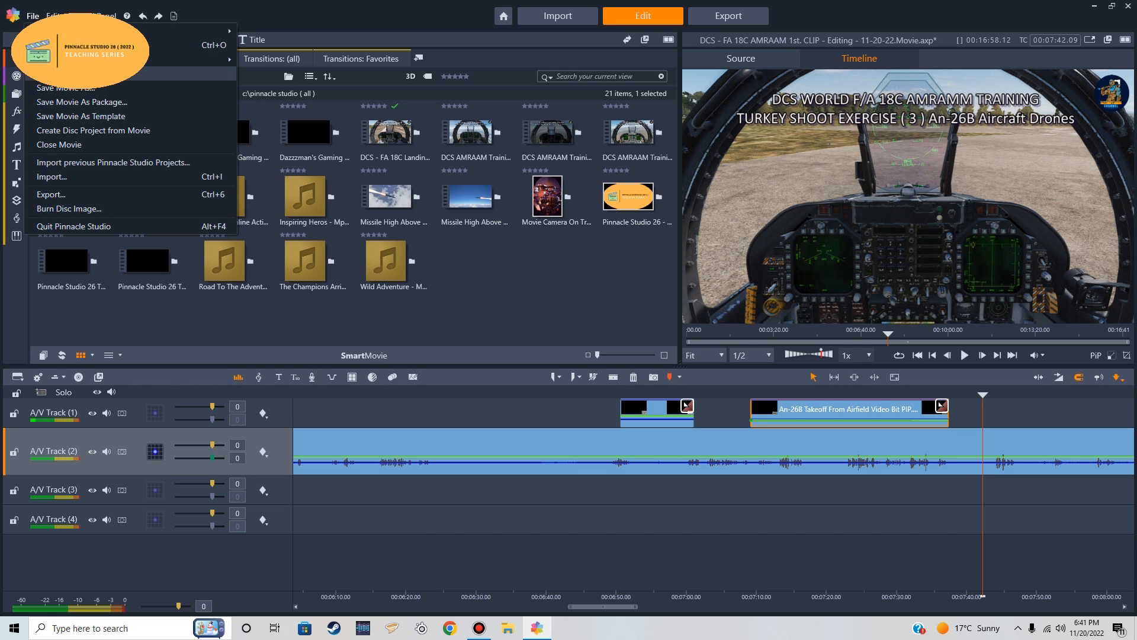
click(60, 88)
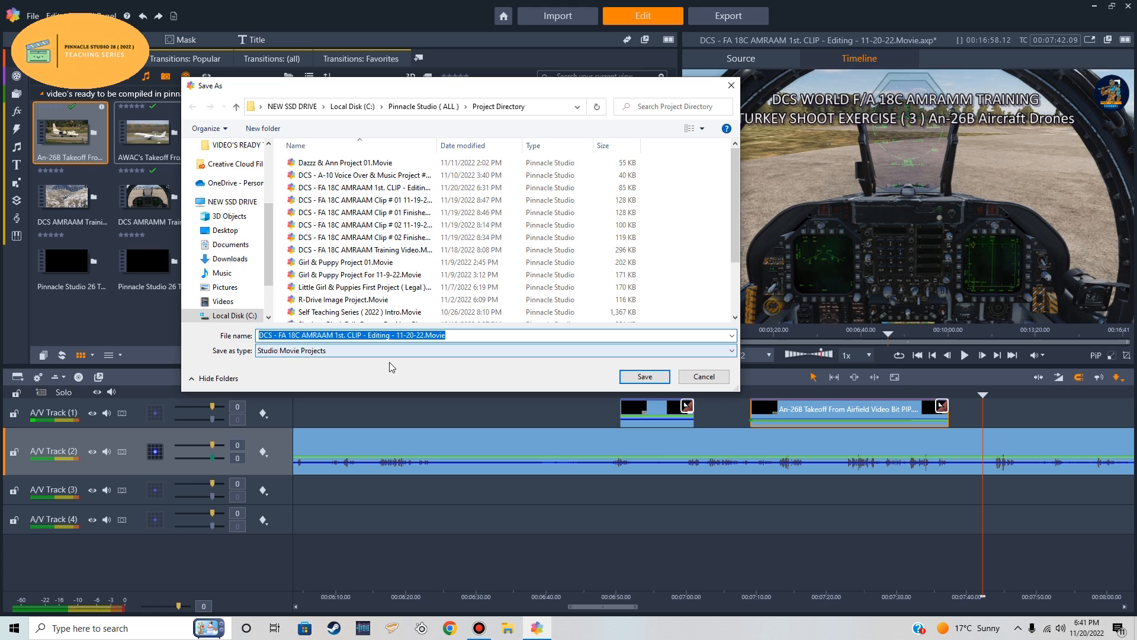
click(646, 379)
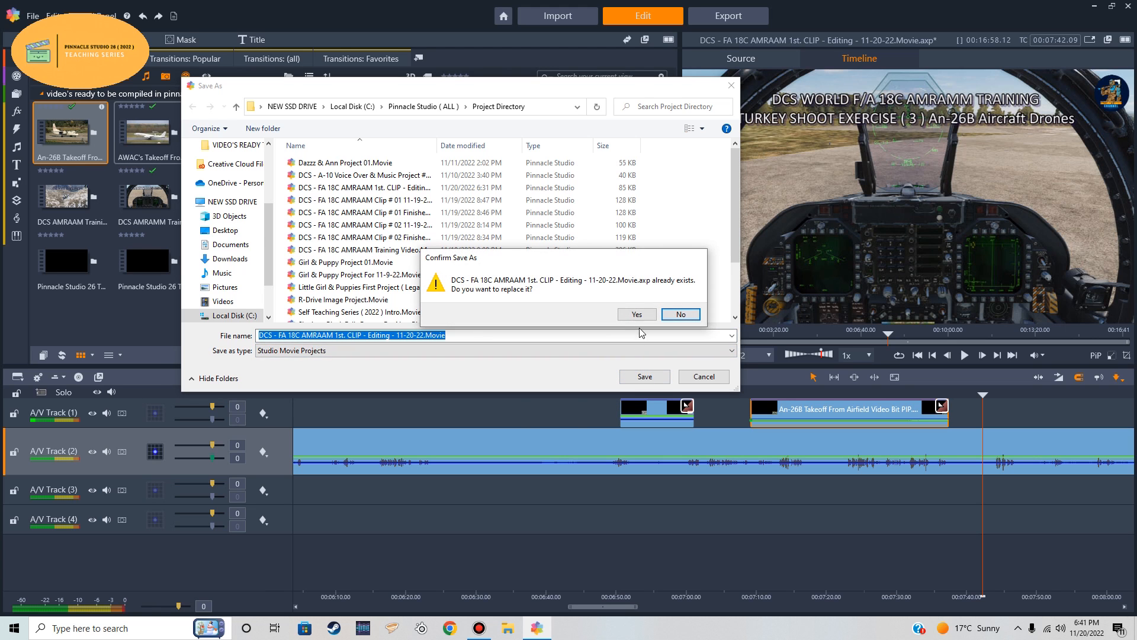
click(635, 314)
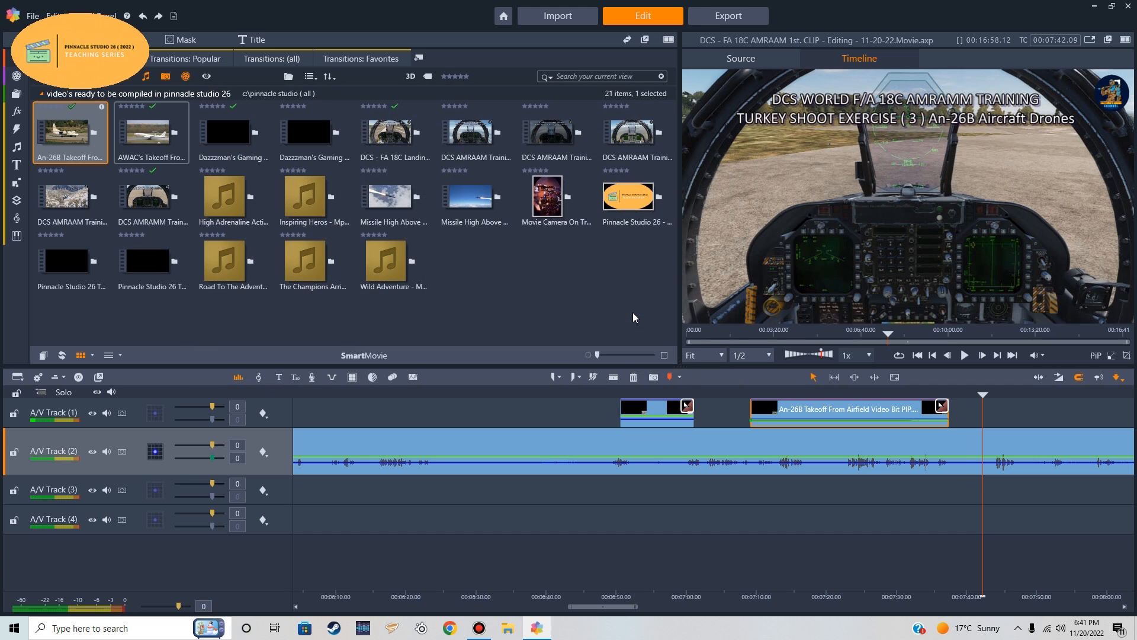
Scrub through the footage to the exterior sky shot at 00:15:05.00 and set a mark-in there
drag(612, 610, 660, 607)
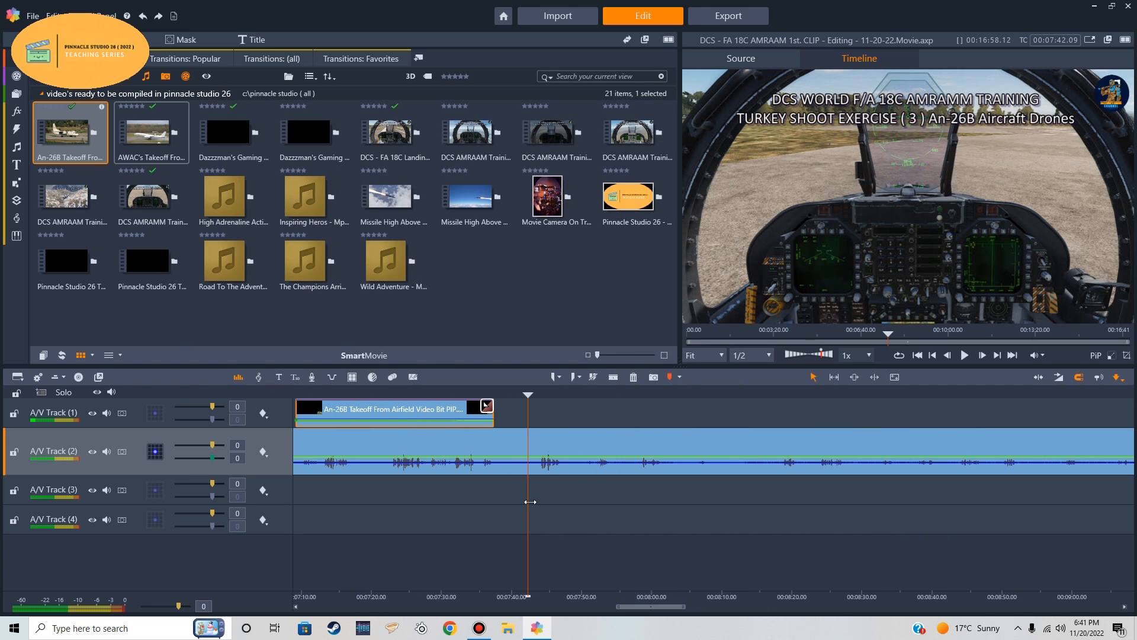
drag(529, 500, 1082, 499)
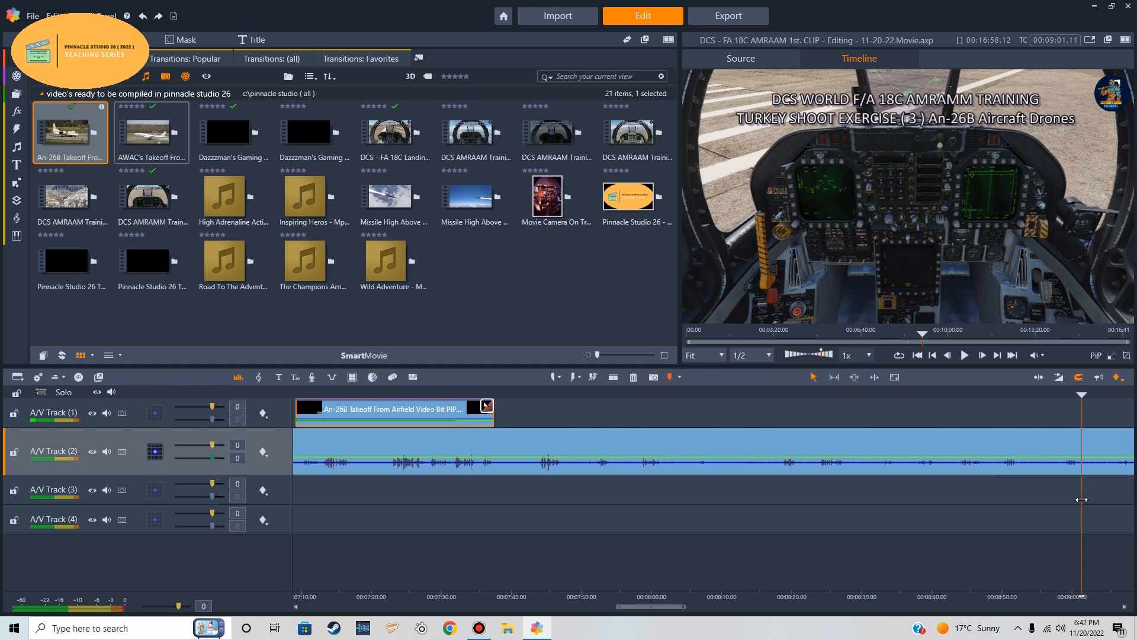
drag(653, 609, 723, 606)
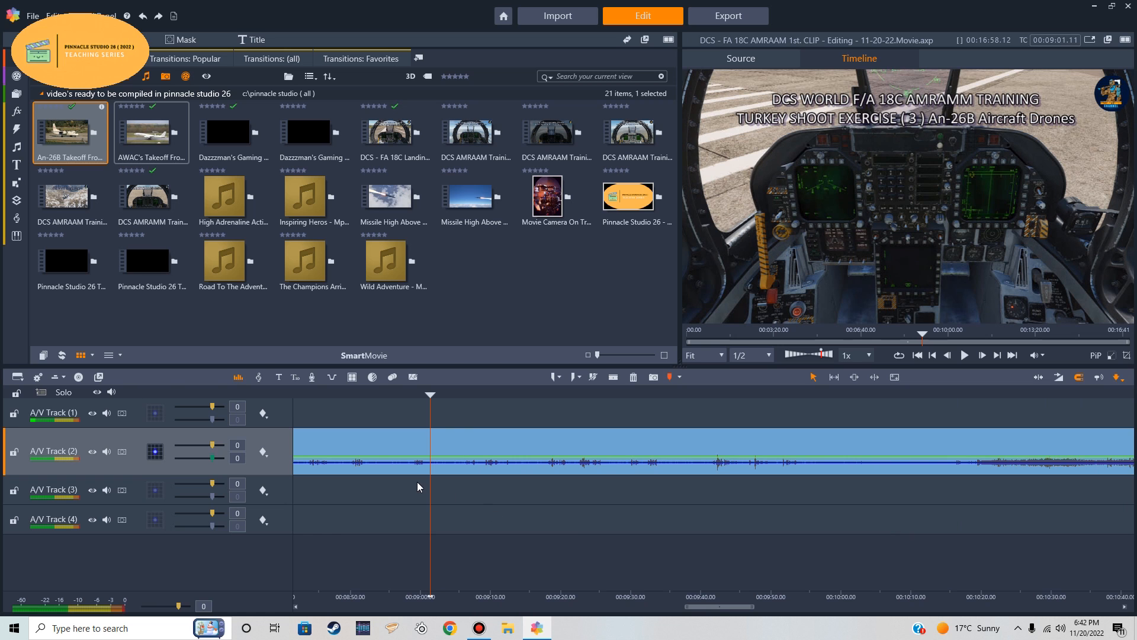
drag(449, 494, 1048, 500)
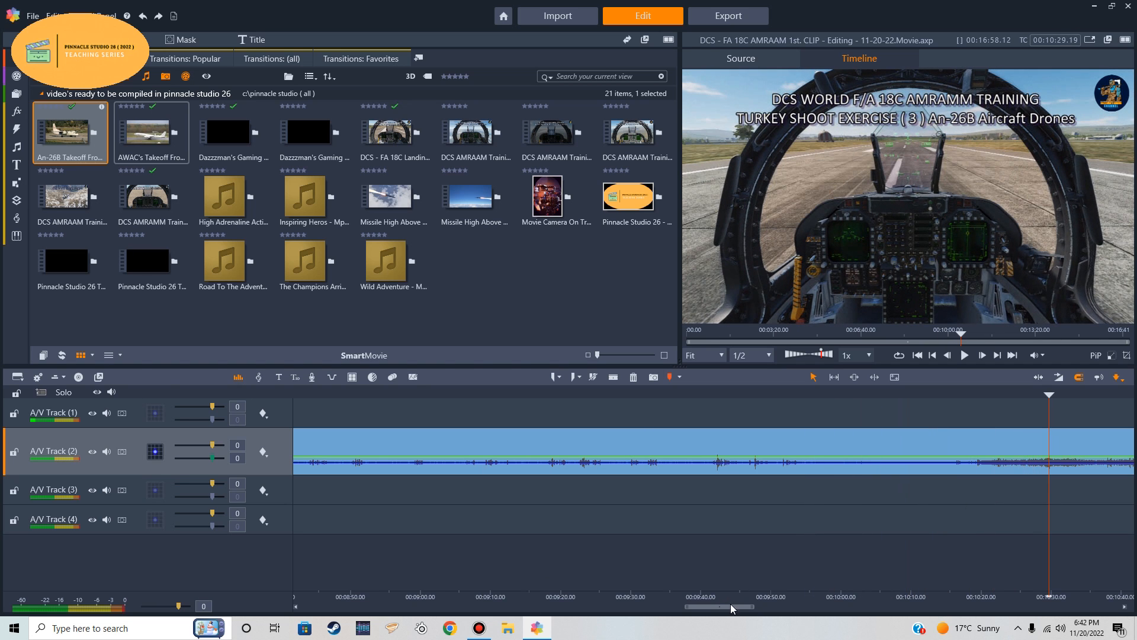
drag(732, 612, 778, 604)
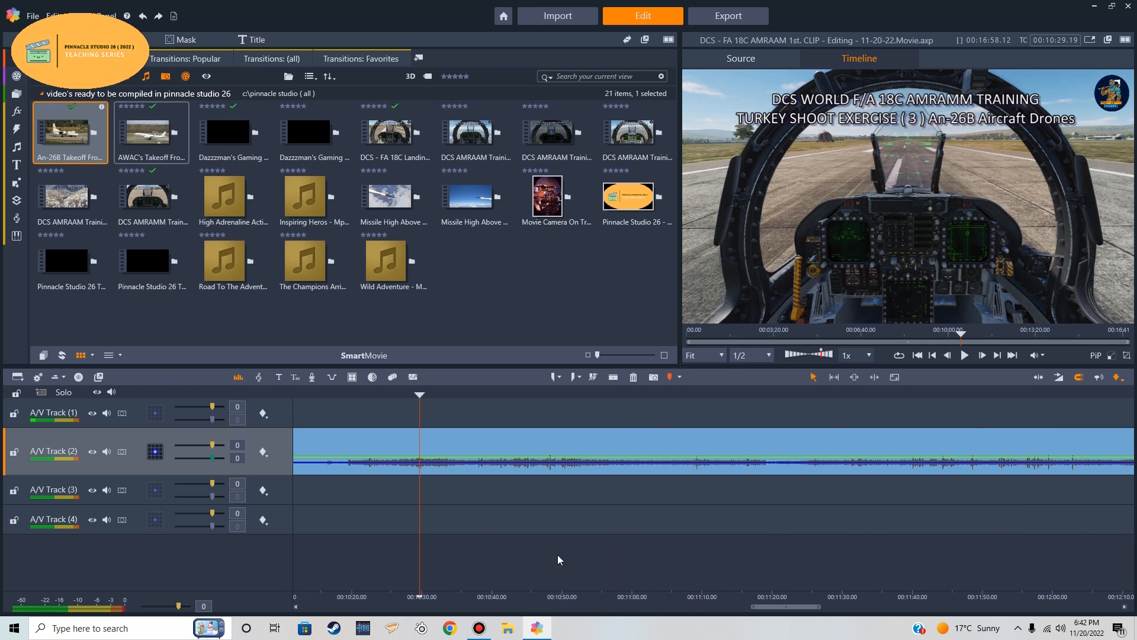
drag(420, 497, 1024, 510)
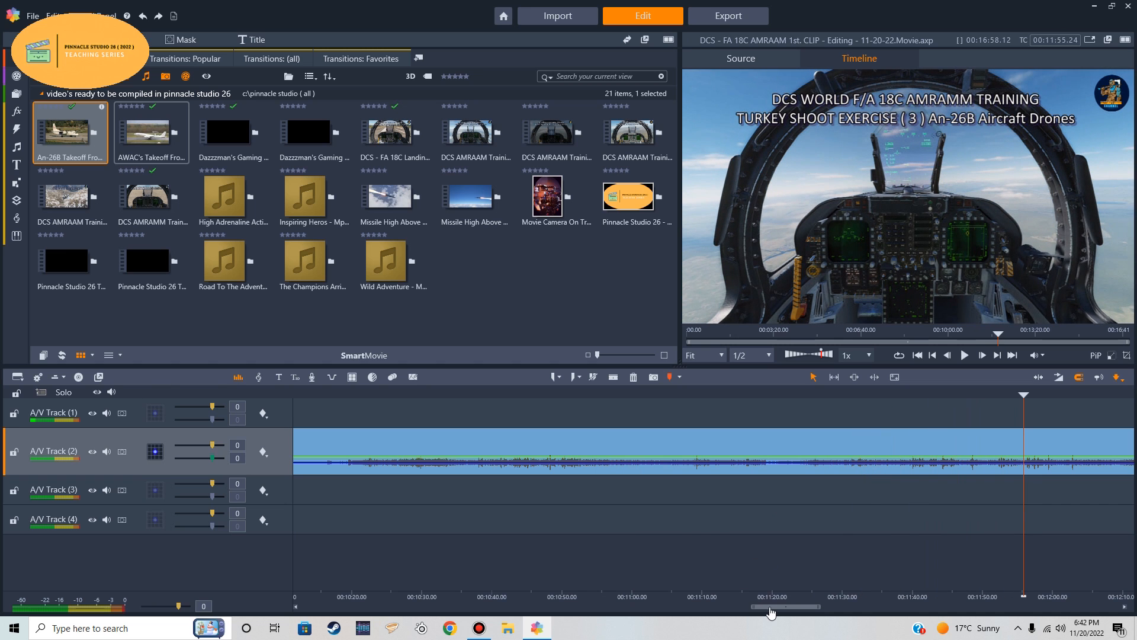
drag(776, 607, 839, 585)
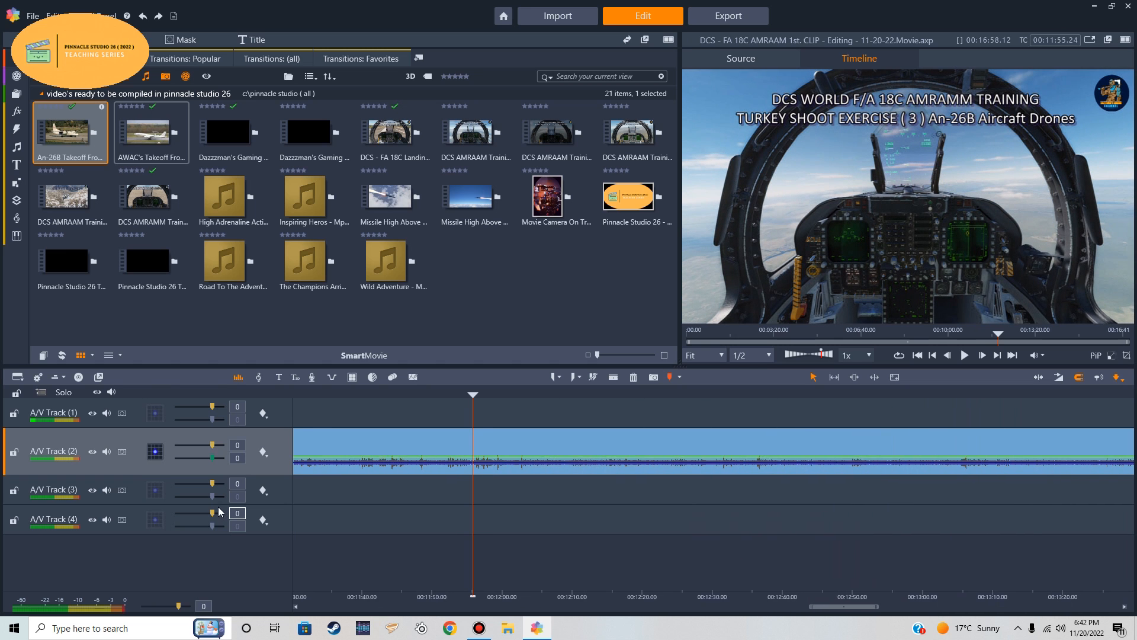
drag(475, 500, 1053, 514)
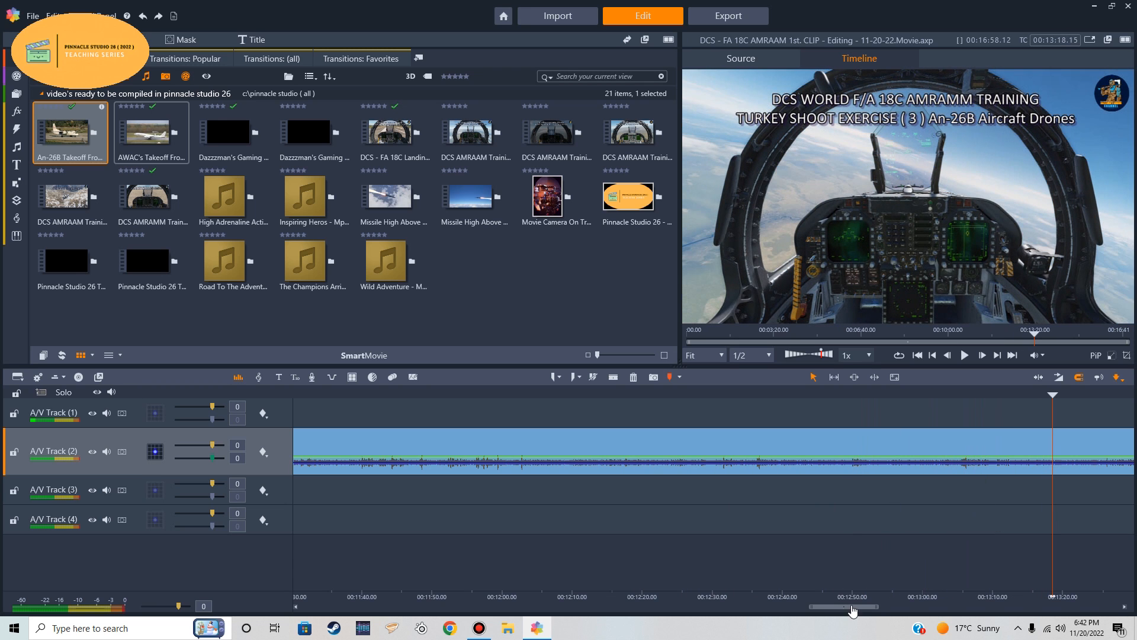
drag(853, 610, 915, 610)
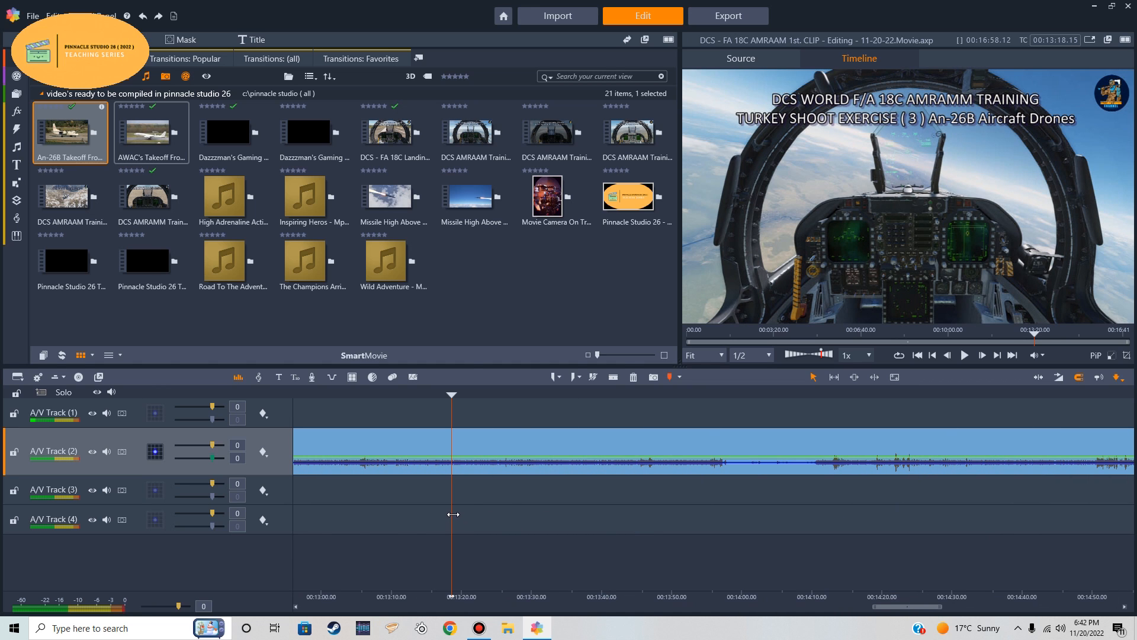
drag(452, 515, 1006, 559)
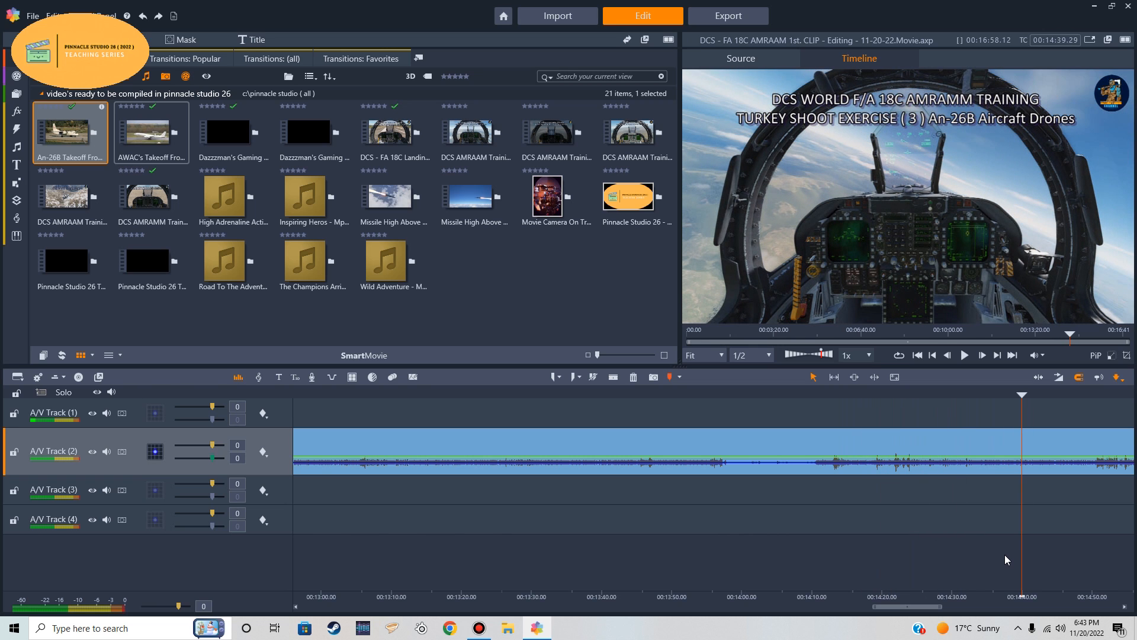
scroll(732, 467, down, 5)
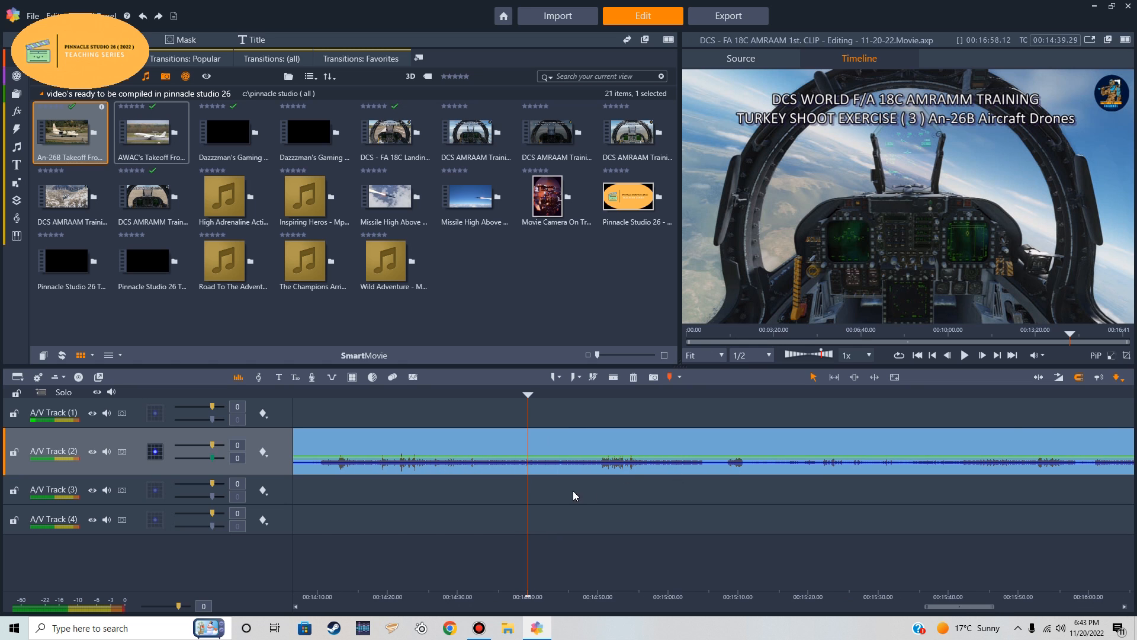
drag(528, 499, 702, 511)
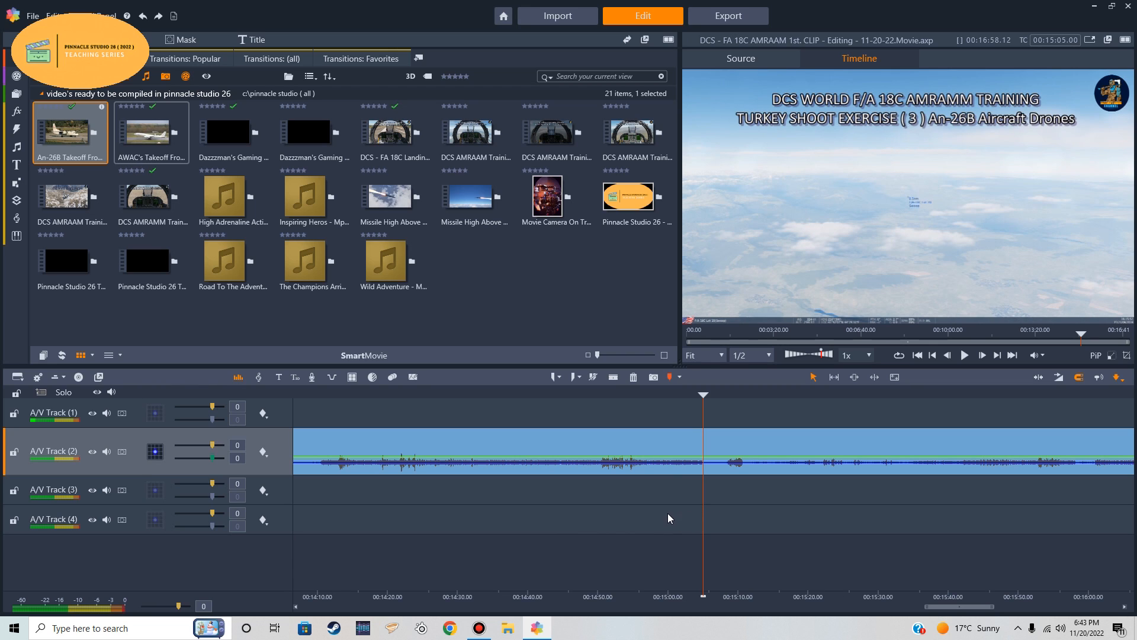
click(552, 376)
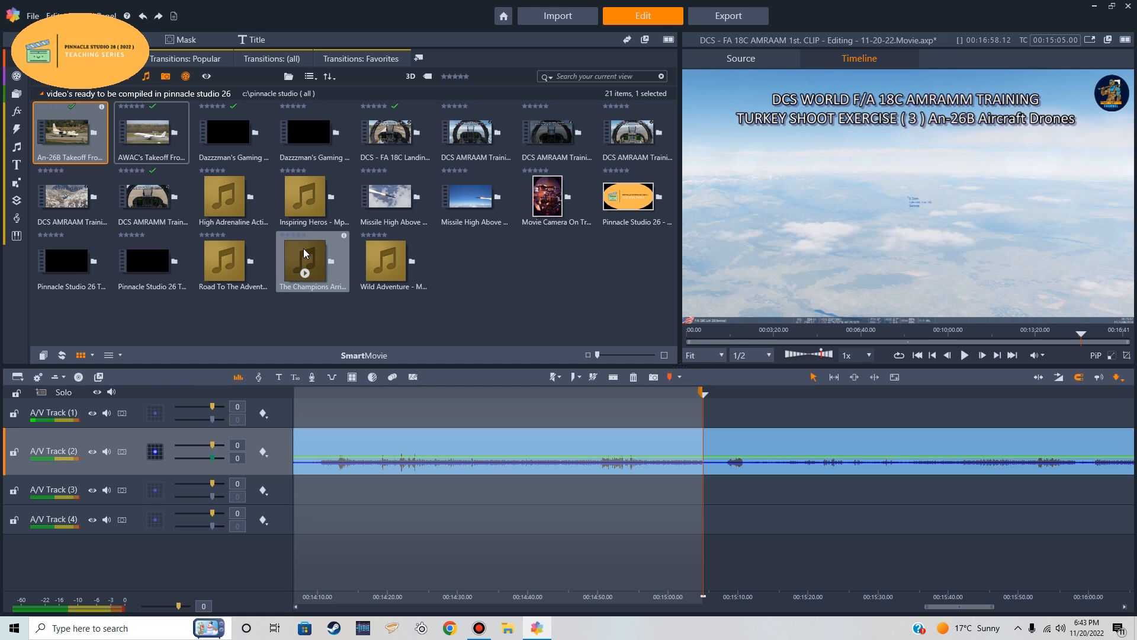
Preview the Inspiring Heros - Mp3 music and place it on A/V Track (3) starting at the 00:15:05.00 mark-in
click(304, 209)
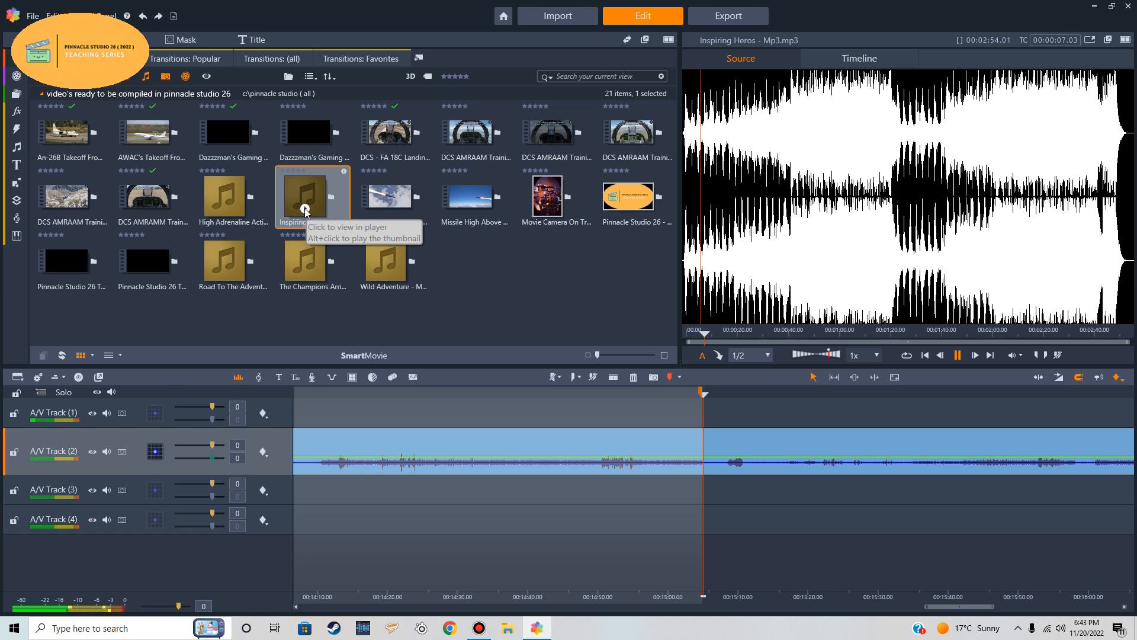
click(305, 210)
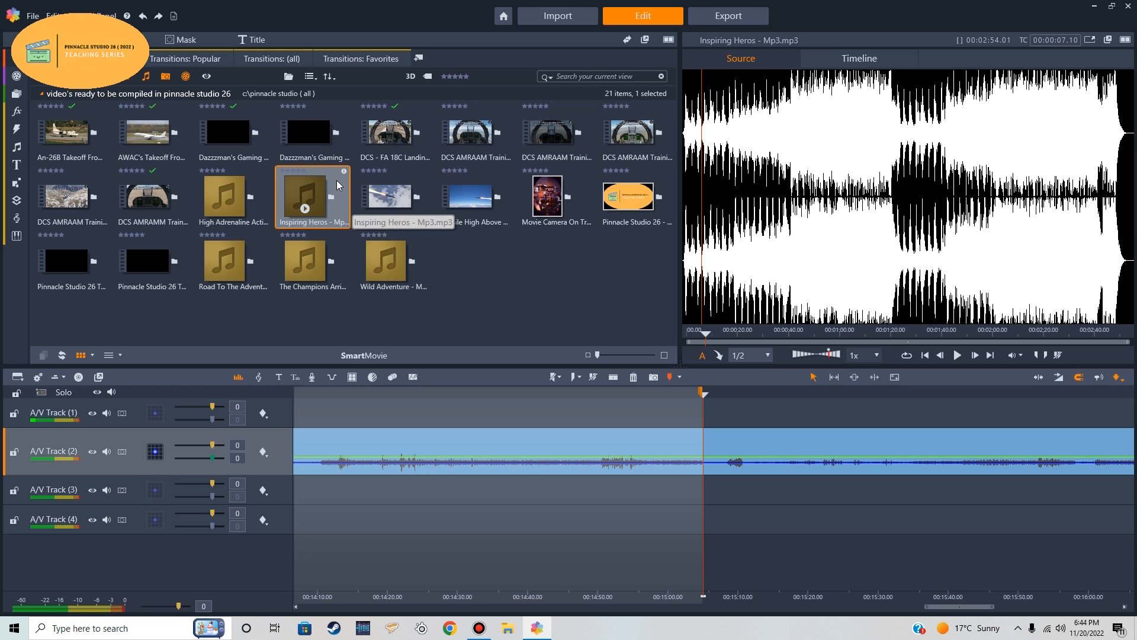
drag(337, 180, 526, 259)
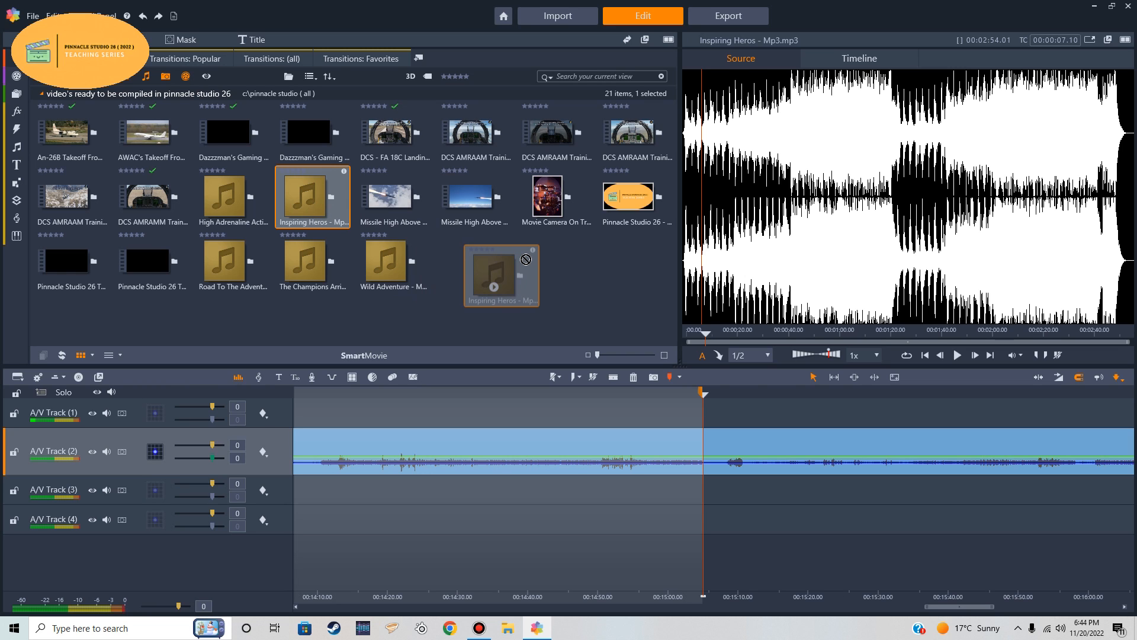
mouse_move(526, 259)
mouse_down()
mouse_move(645, 278)
mouse_move(783, 529)
mouse_move(703, 496)
mouse_up()
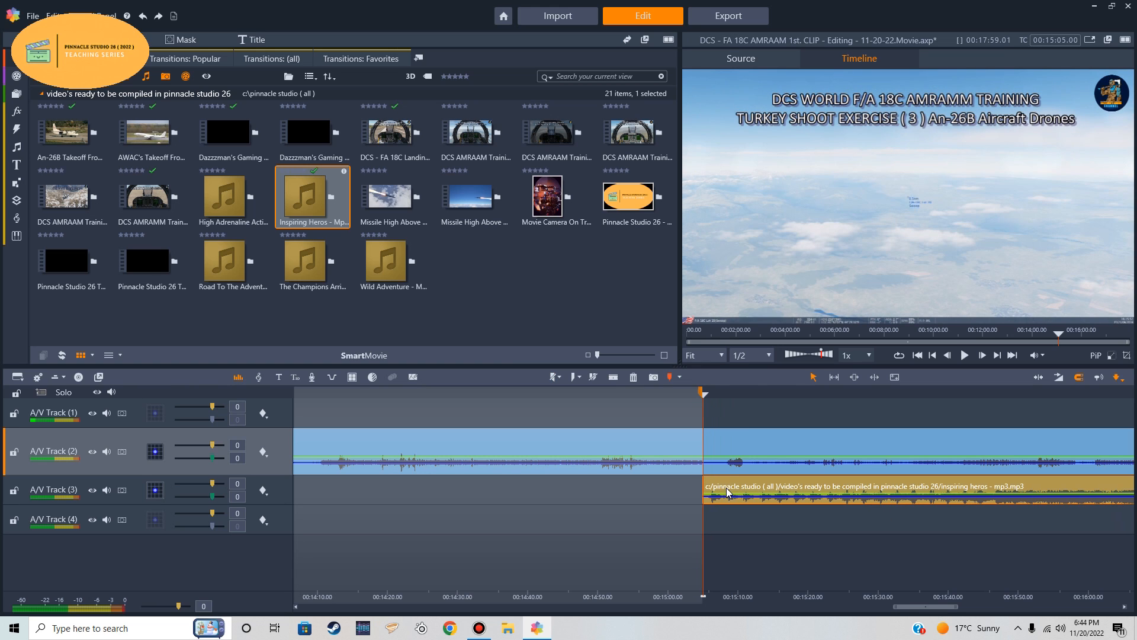
drag(727, 488, 727, 492)
drag(916, 610, 948, 612)
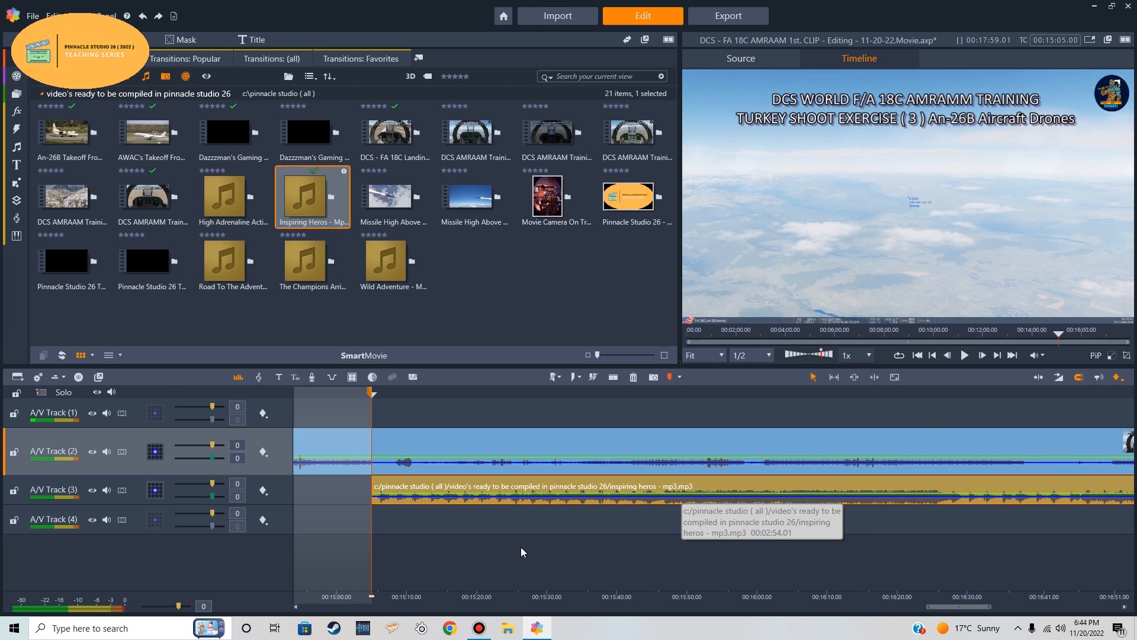
Try an audio level of -20 for A/V Track (3), listen to the start of the music, and return the playhead to the mark-in
drag(211, 497, 181, 502)
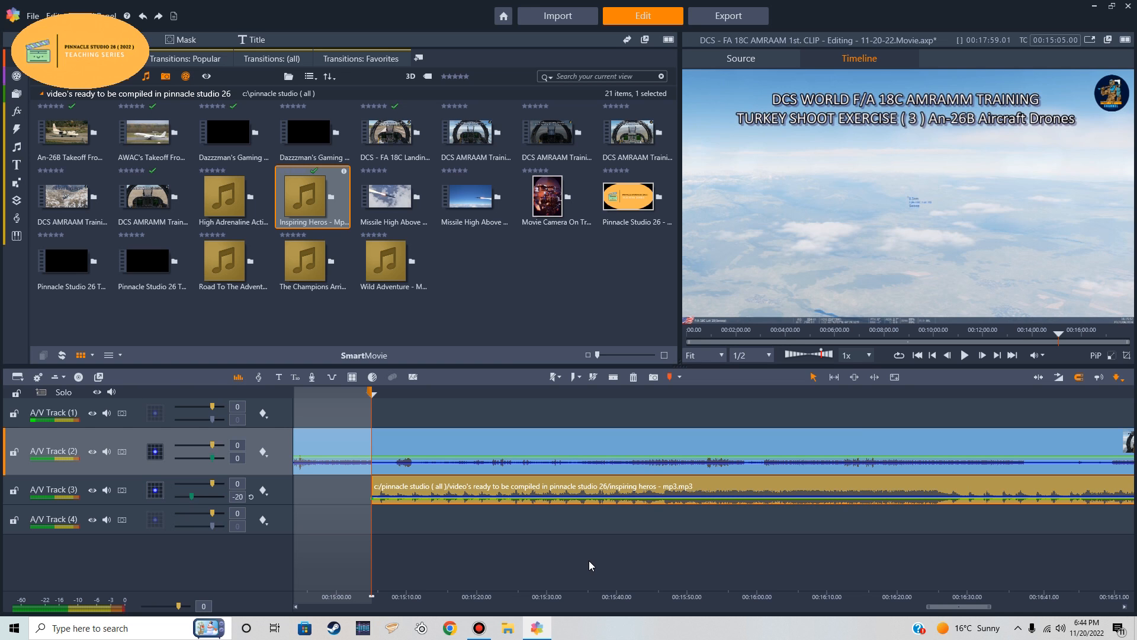
click(964, 355)
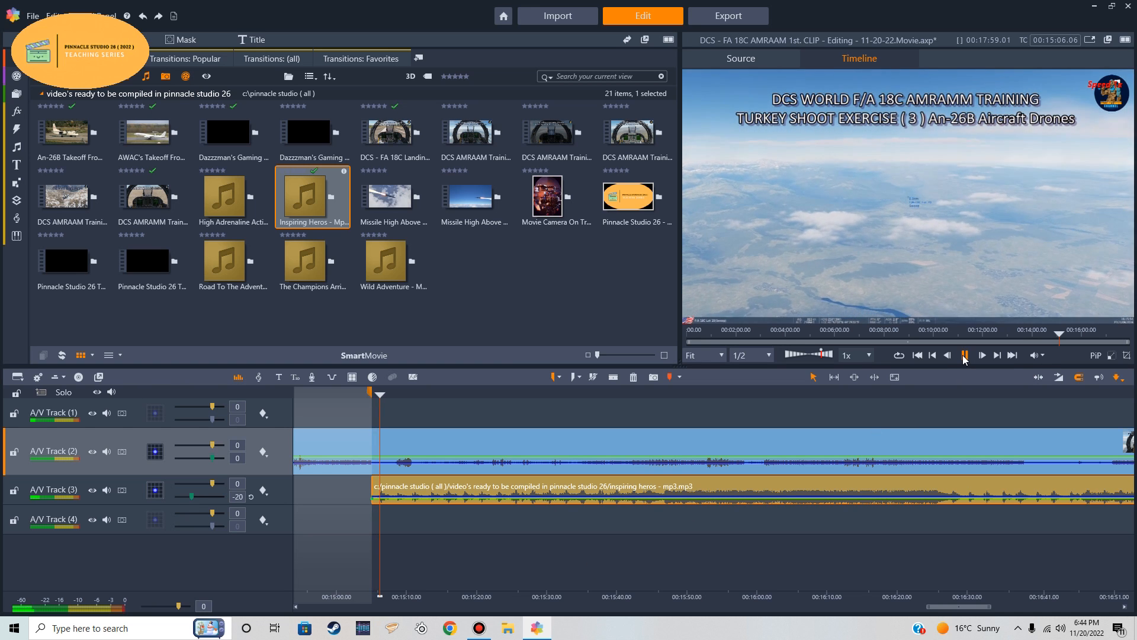
click(964, 355)
drag(389, 401, 372, 415)
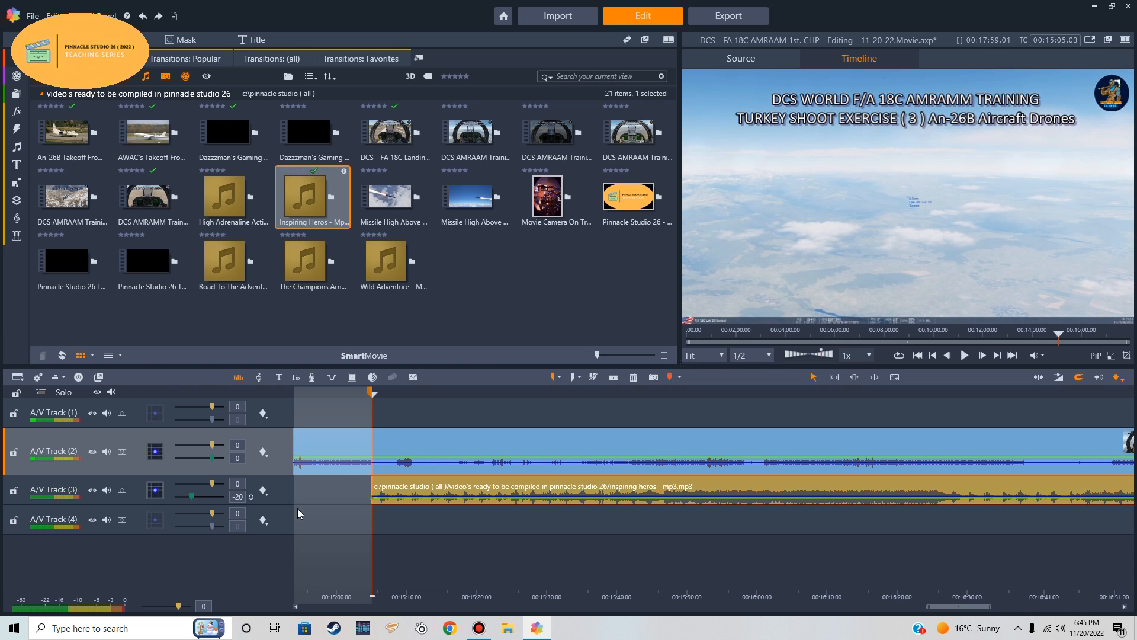
Try an audio level of -10 for A/V Track (3), play the music under the footage, and bring the playhead back to 00:15:05.03
drag(191, 498, 208, 504)
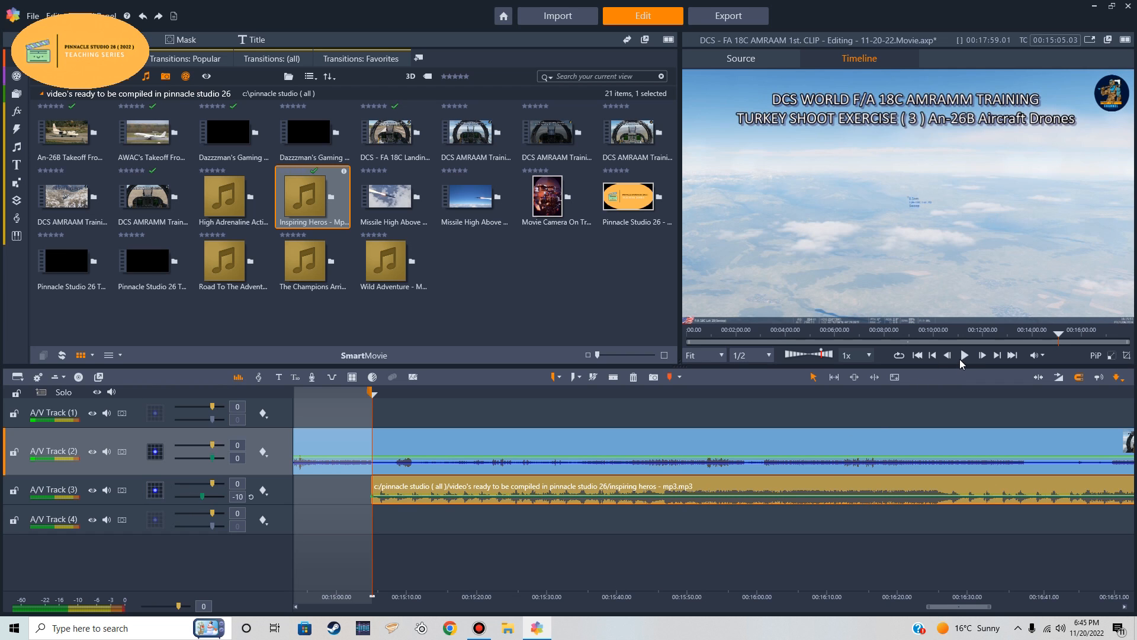
click(965, 354)
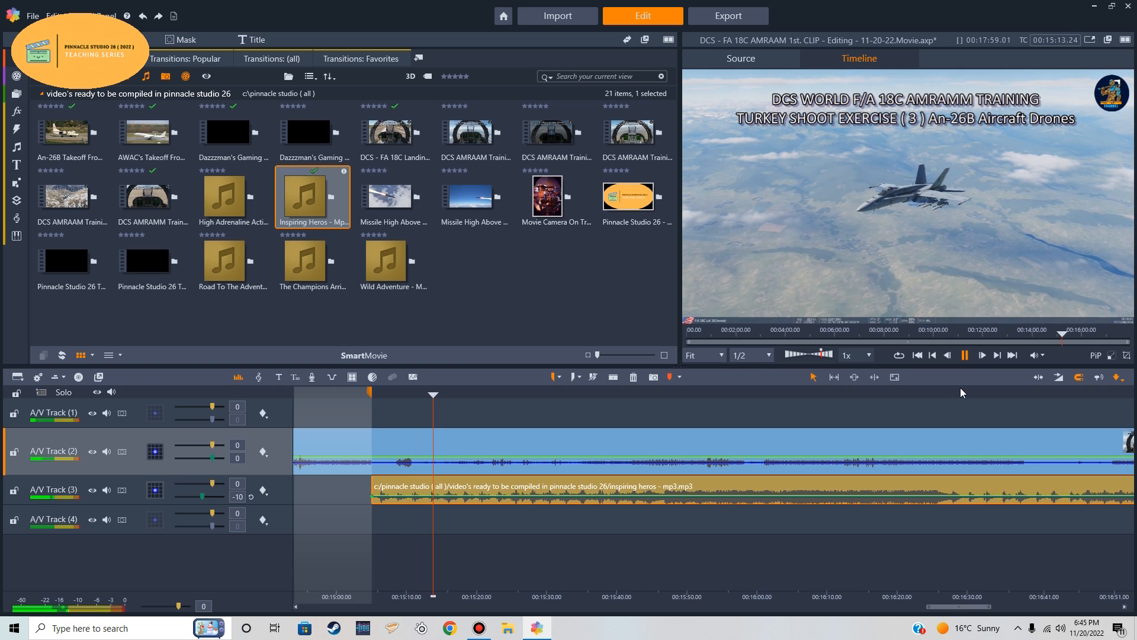
click(964, 356)
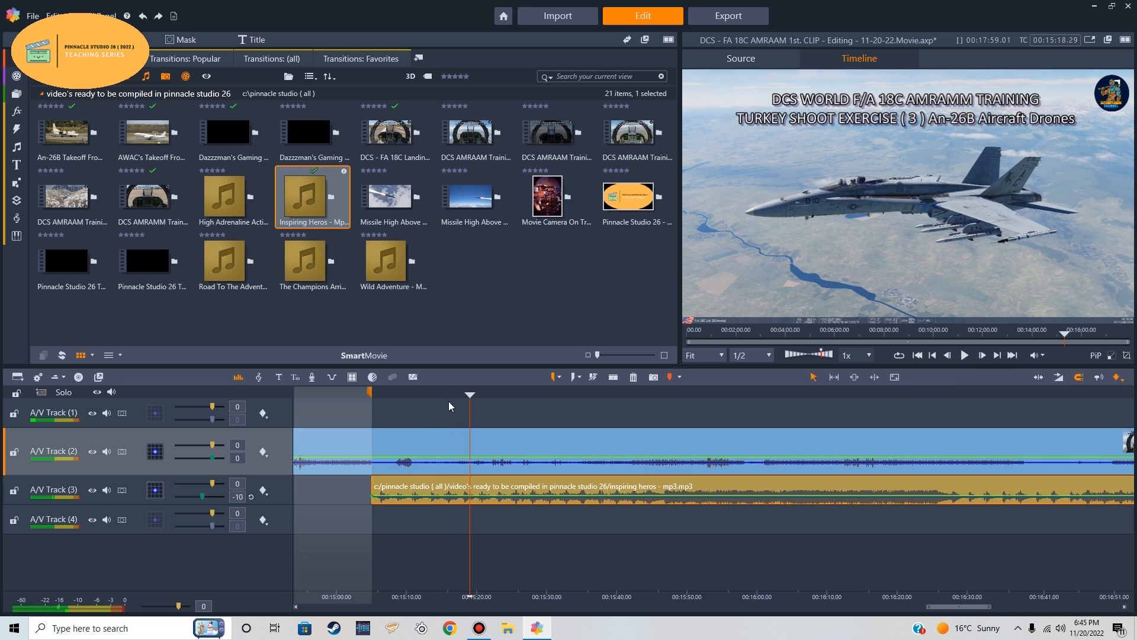
click(412, 517)
drag(404, 517, 372, 520)
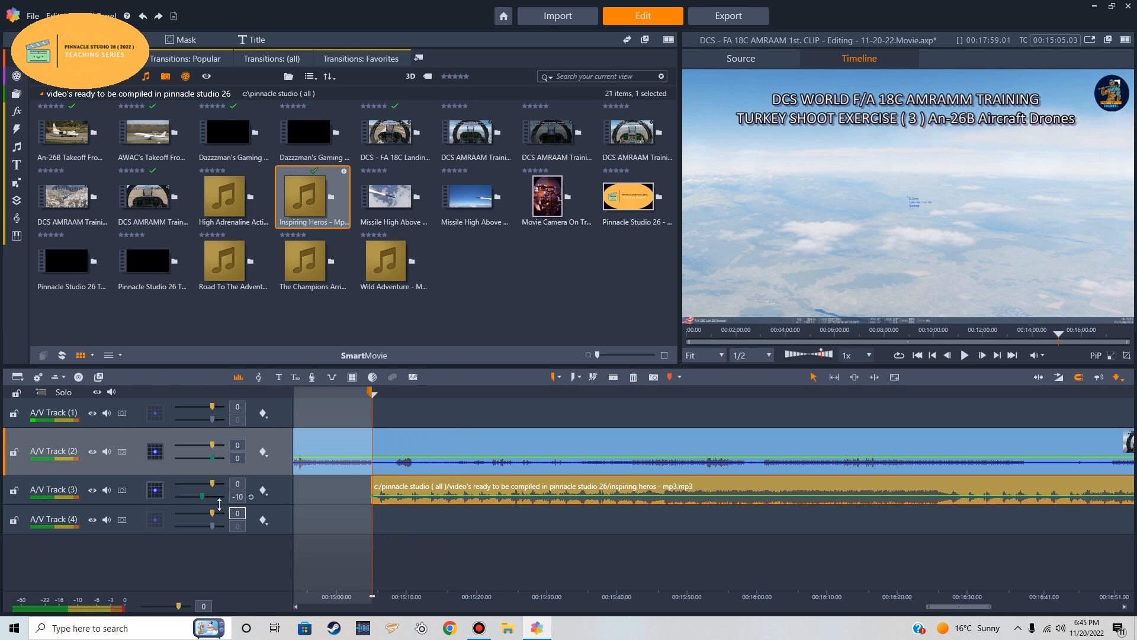
Set the audio level of A/V Track (3) to -12 and play from 00:15:05.03 to check the music balance
drag(201, 496, 199, 497)
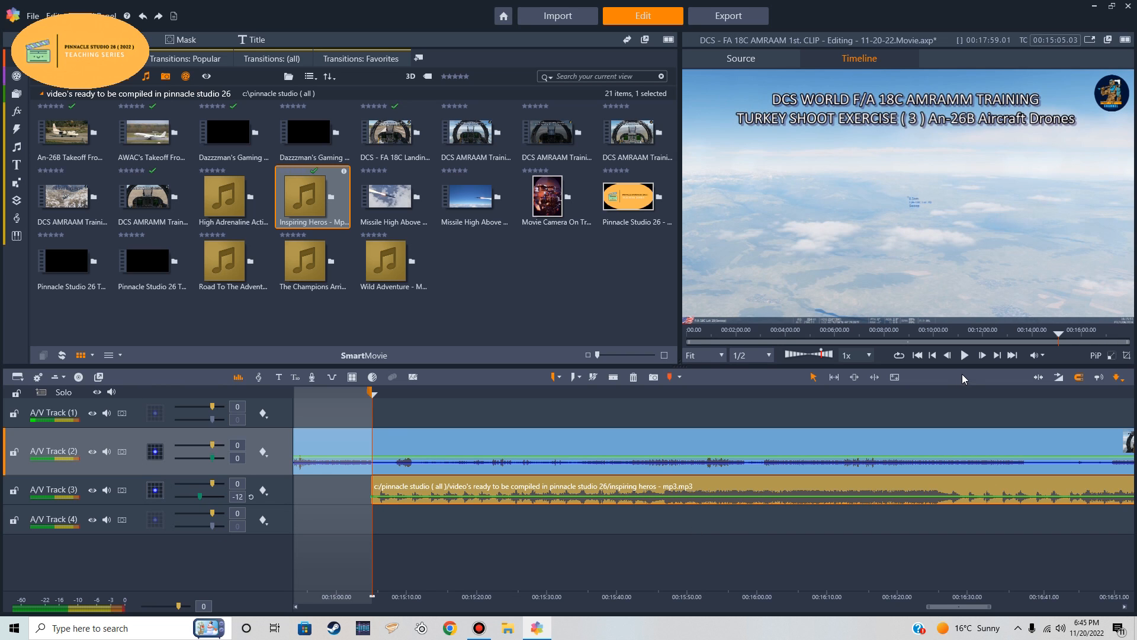
click(965, 355)
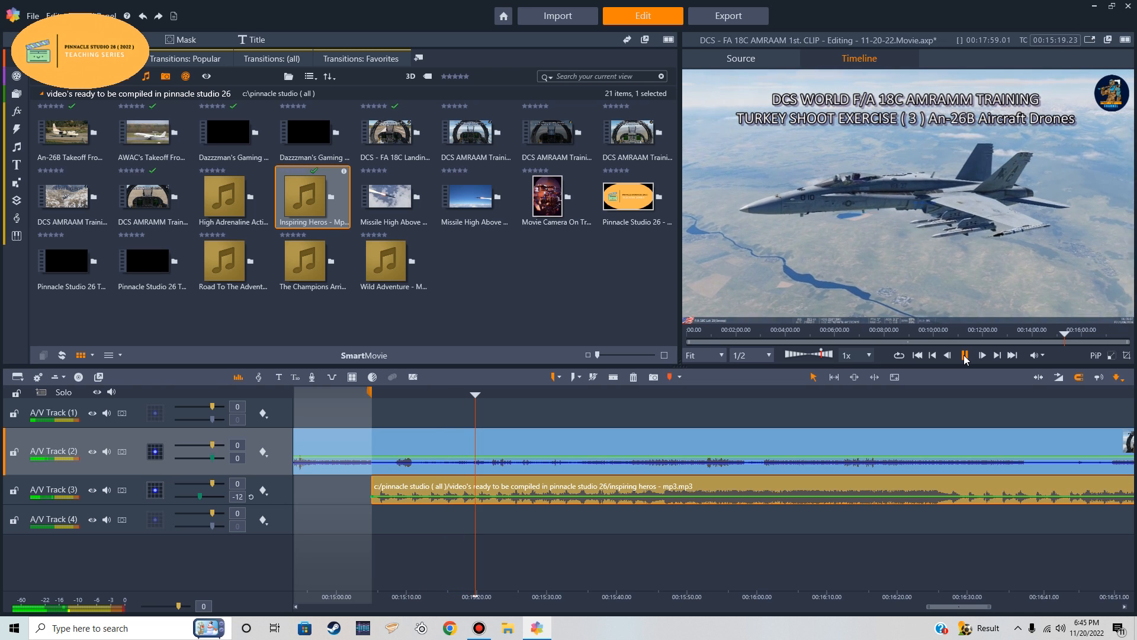
click(964, 355)
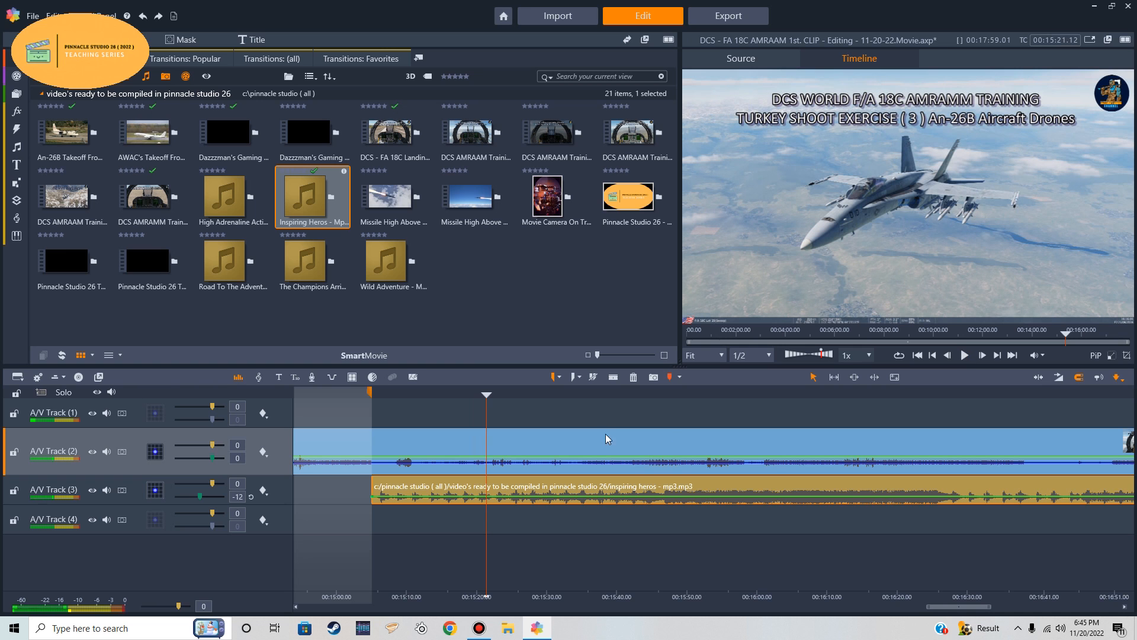
Try an audio level of -15 for A/V Track (3) and play from 00:15:05.01 to check the music balance
drag(484, 522, 371, 524)
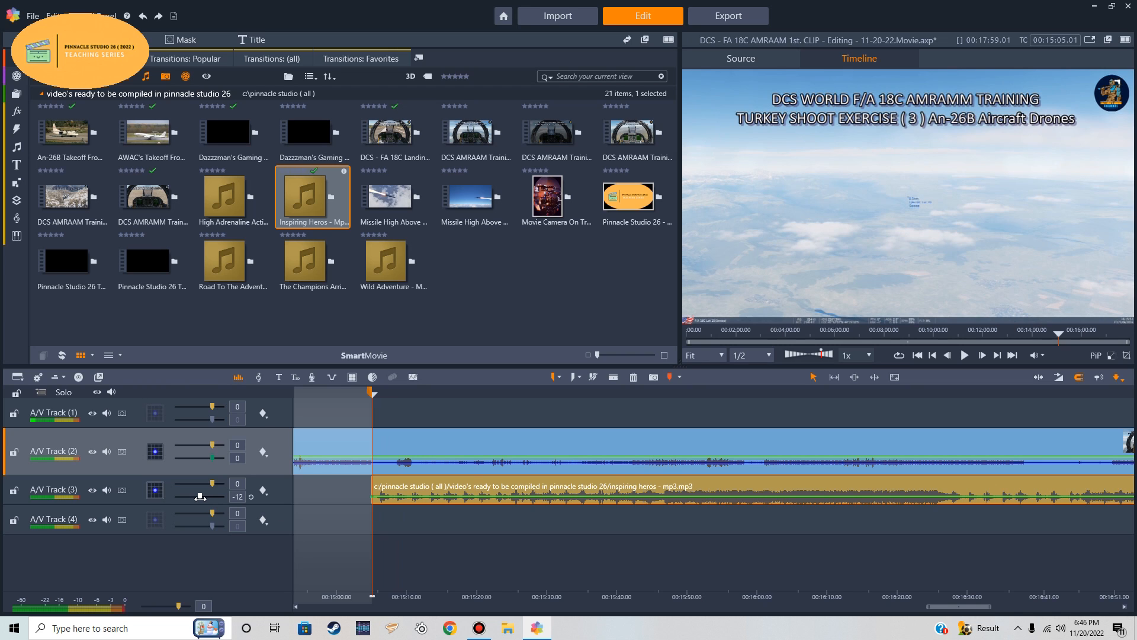
drag(200, 498, 197, 498)
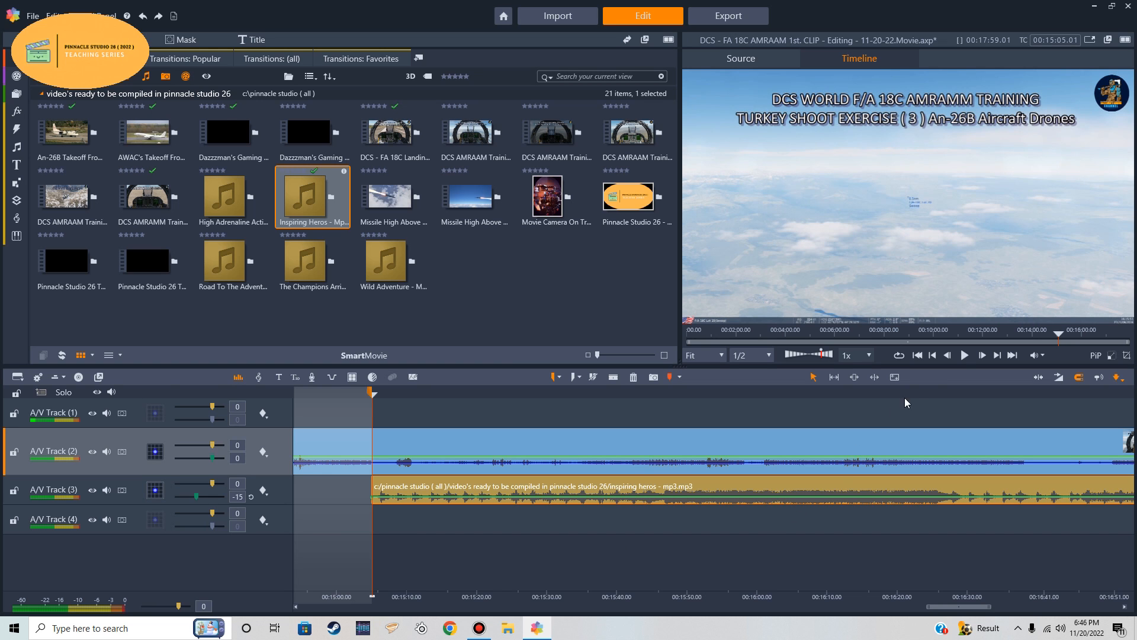
click(965, 355)
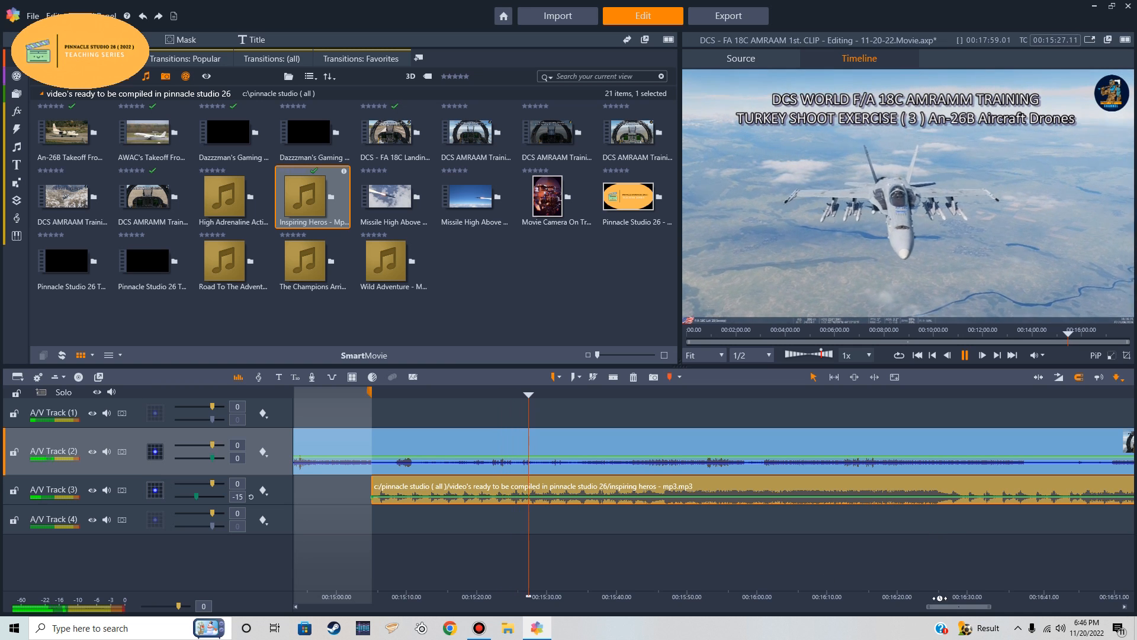
drag(949, 613, 964, 616)
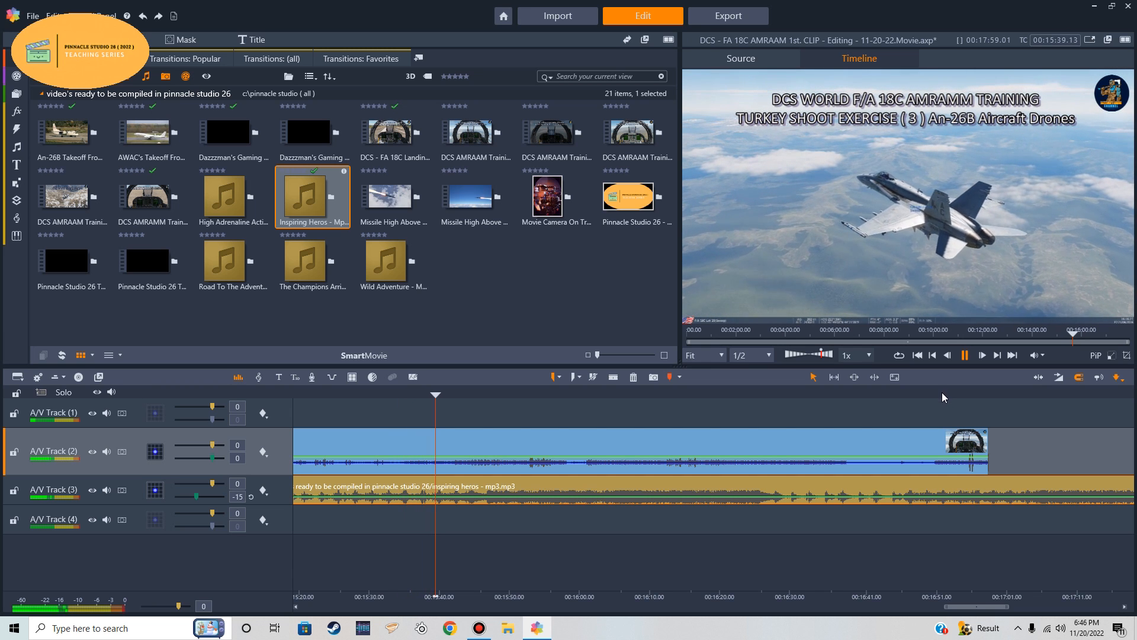
click(966, 356)
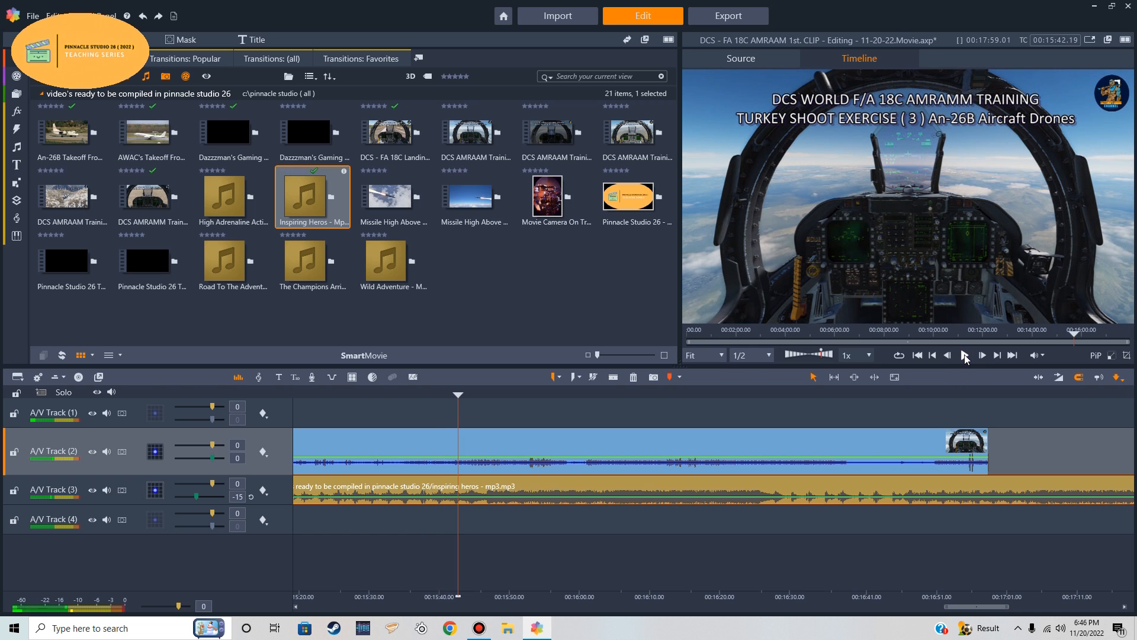
Set a timeline mark-in at 00:15:40.00 as the guide for where the music ends
drag(459, 410, 439, 413)
click(554, 378)
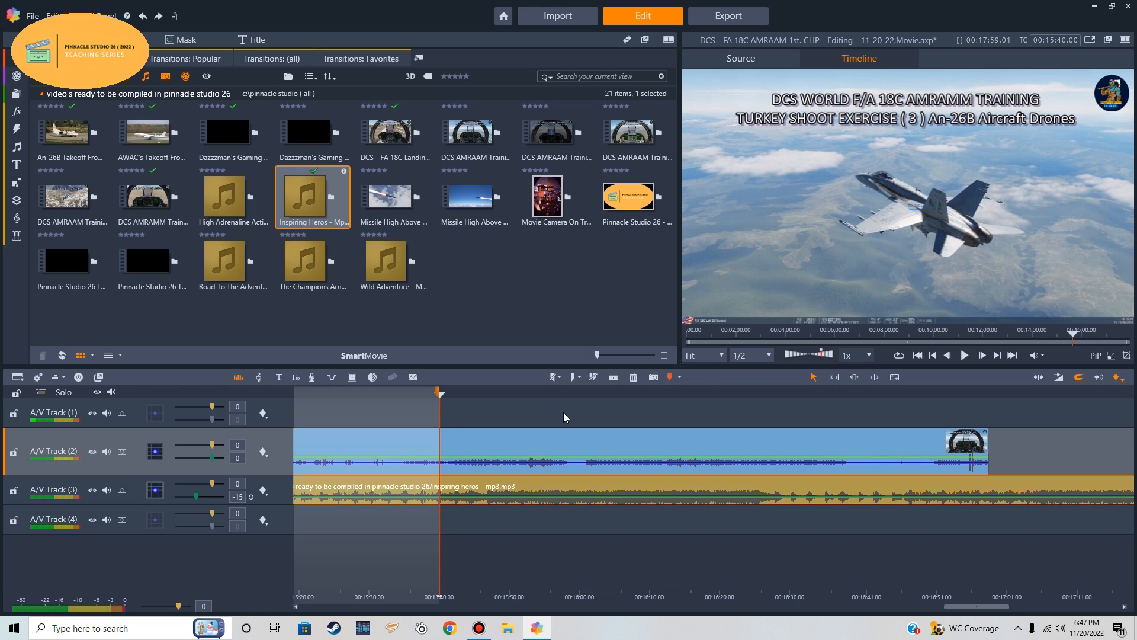
click(554, 378)
click(554, 379)
Trim the end of the Inspiring Heros music clip on A/V Track (3) back to about 00:15:41.19
drag(977, 607, 1014, 607)
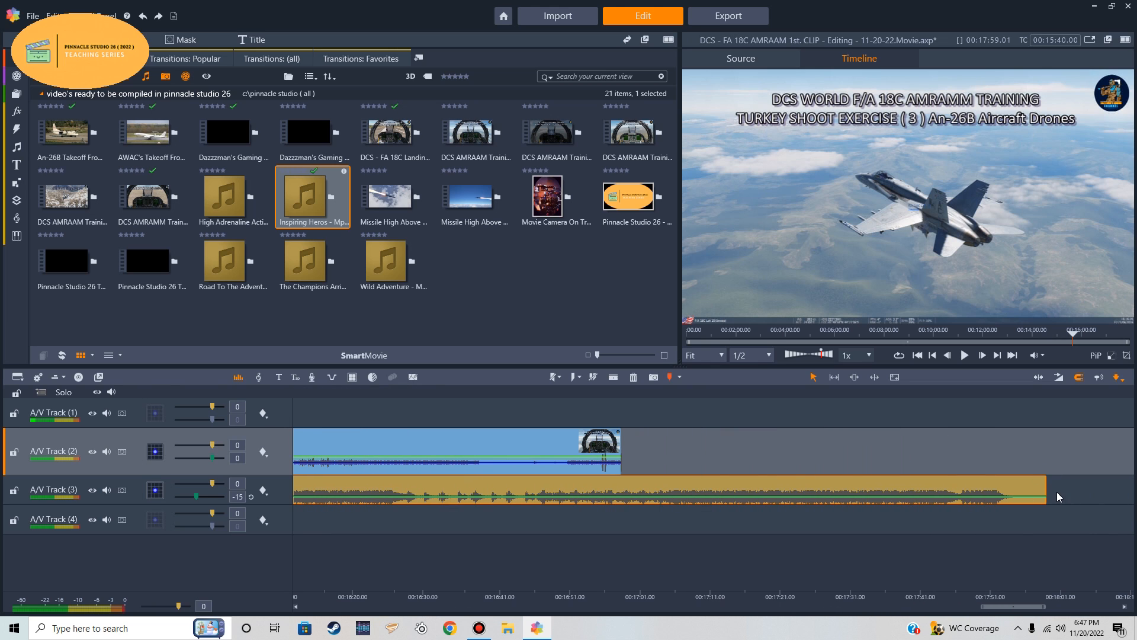
drag(1052, 489, 329, 489)
drag(1060, 612, 1015, 609)
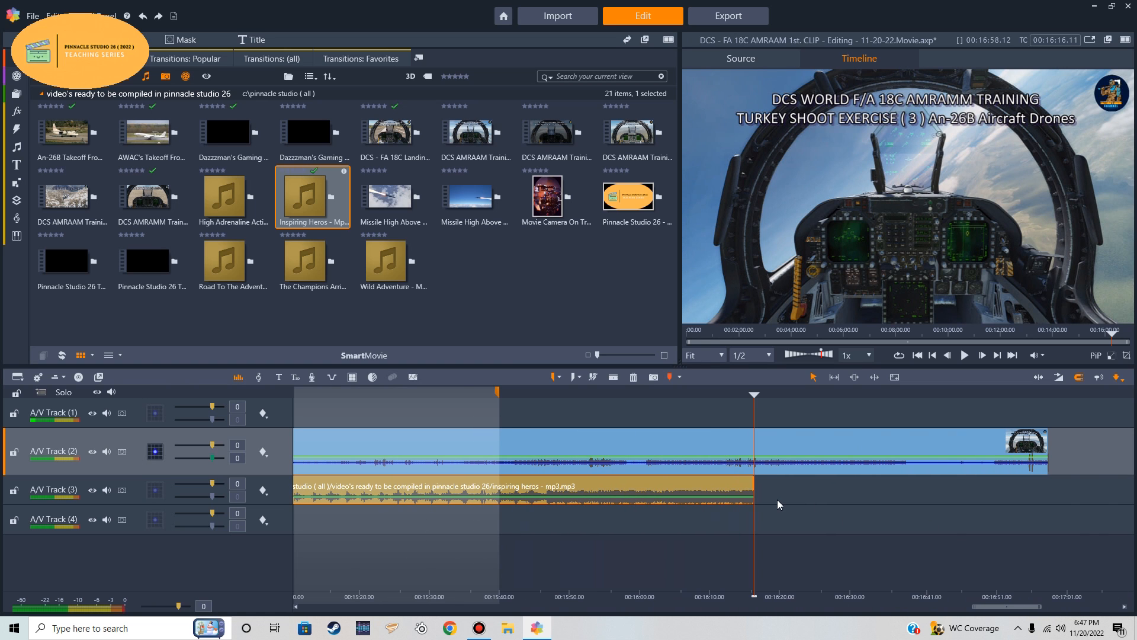
drag(754, 518, 513, 493)
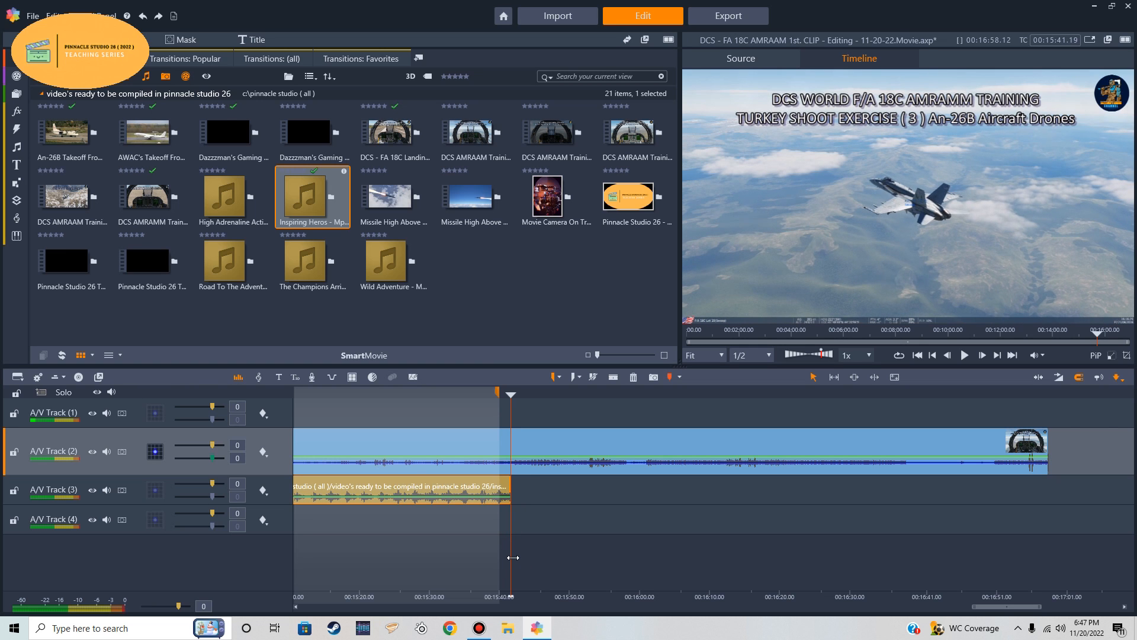
Add a short fade-out at the end of the music clip and clear the mark-in from the timeline
click(579, 557)
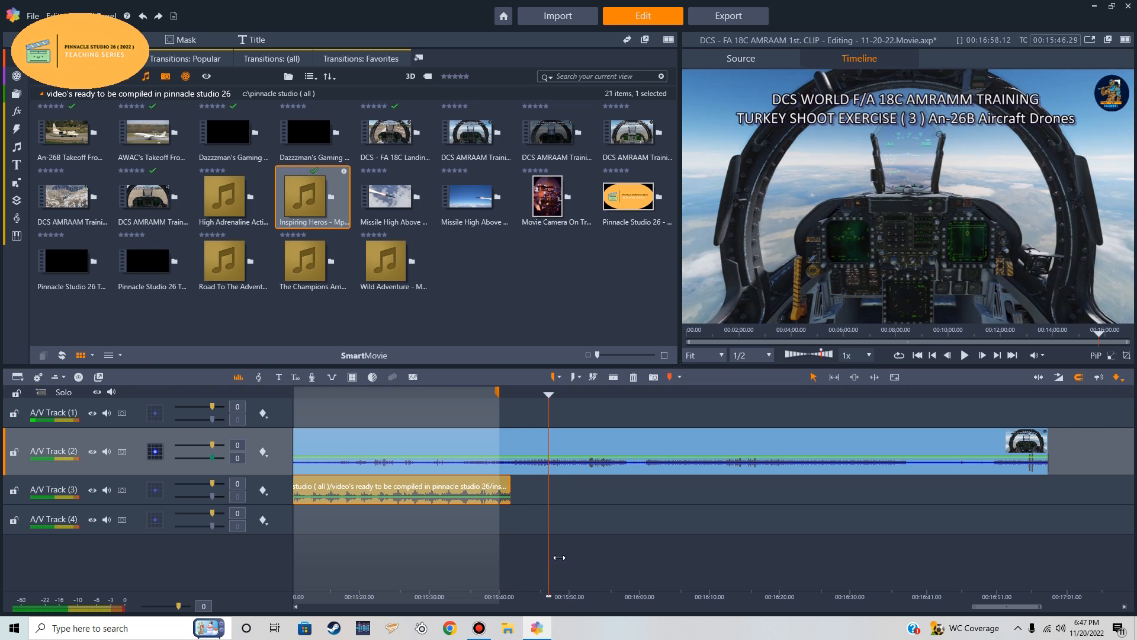
click(554, 376)
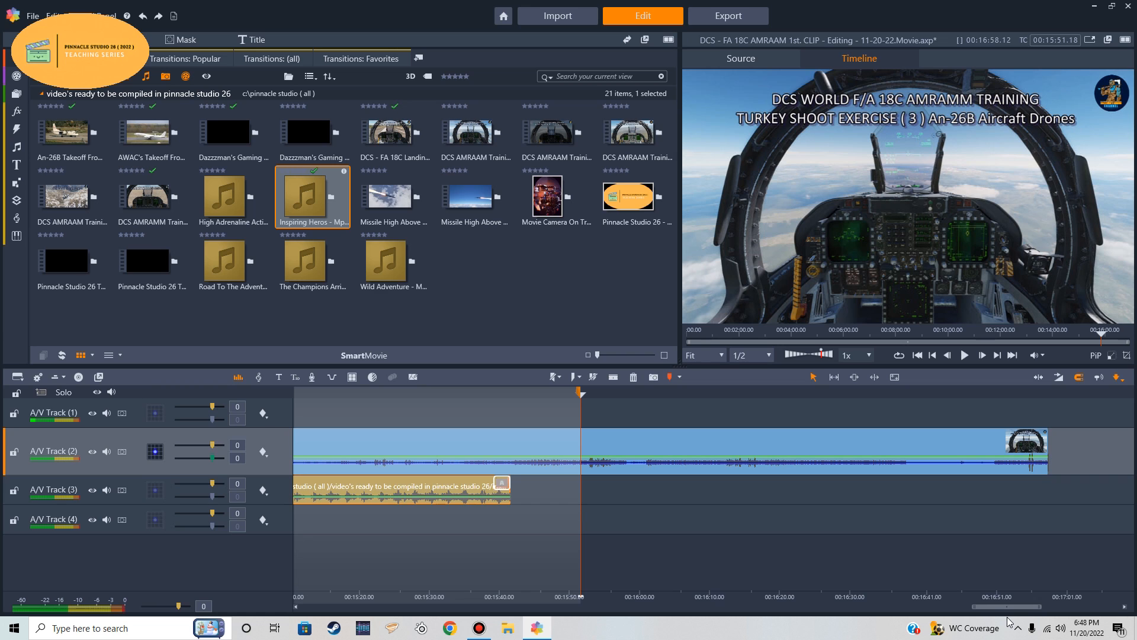
drag(1003, 613, 970, 613)
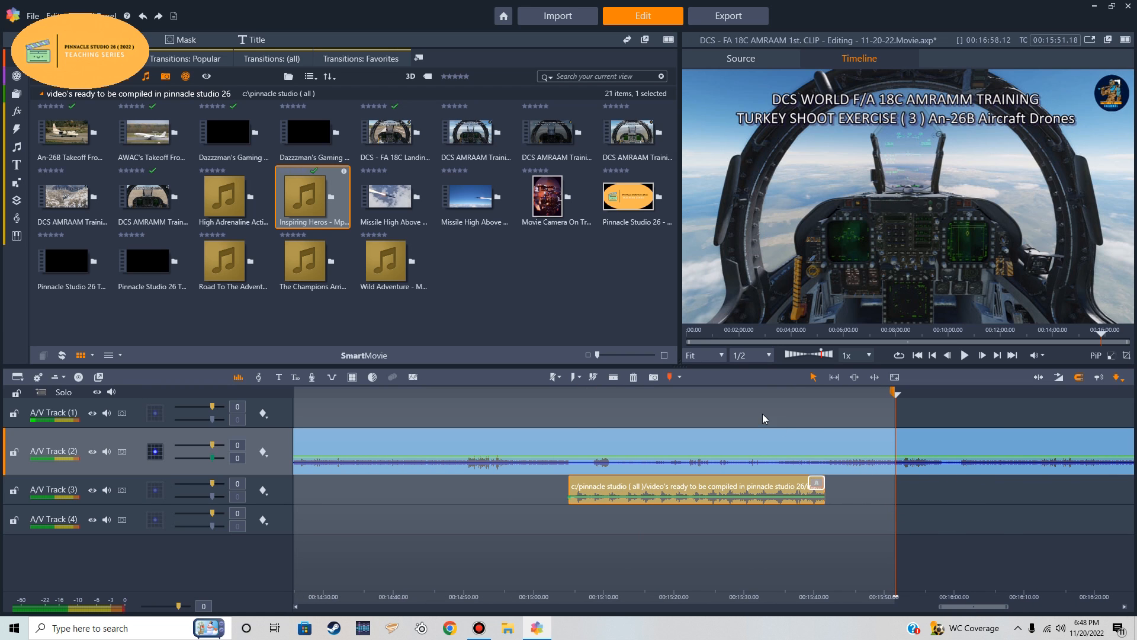
click(594, 379)
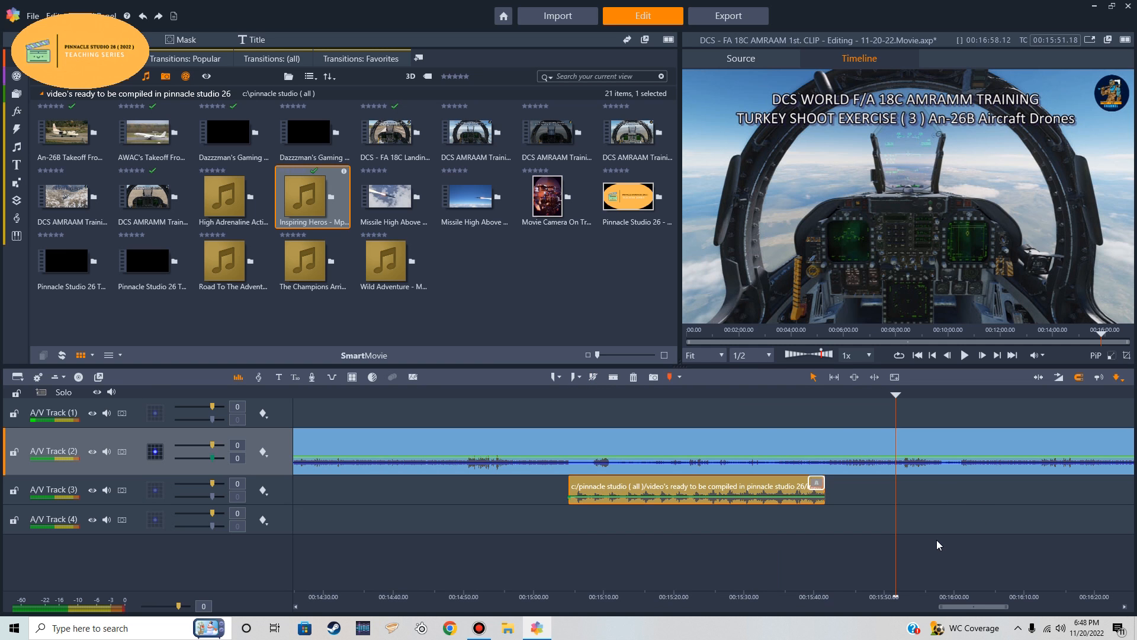
Set the audio level of A/V Track (3) to -17 and play the music section from 00:15:03.05 through its end
drag(897, 549, 561, 528)
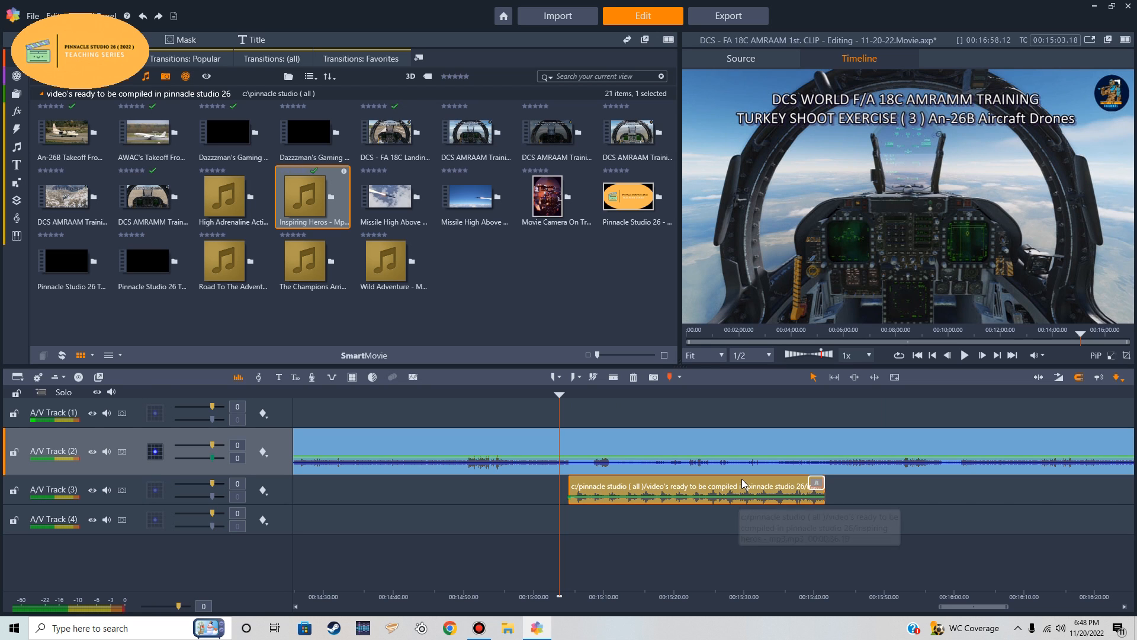
click(738, 488)
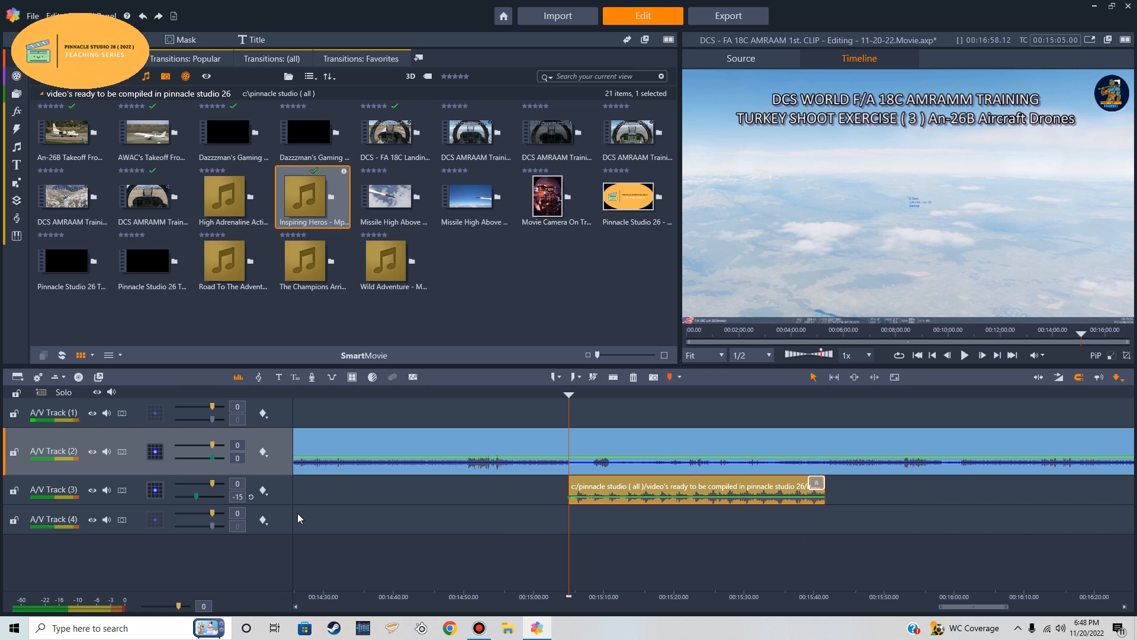
drag(196, 497, 194, 497)
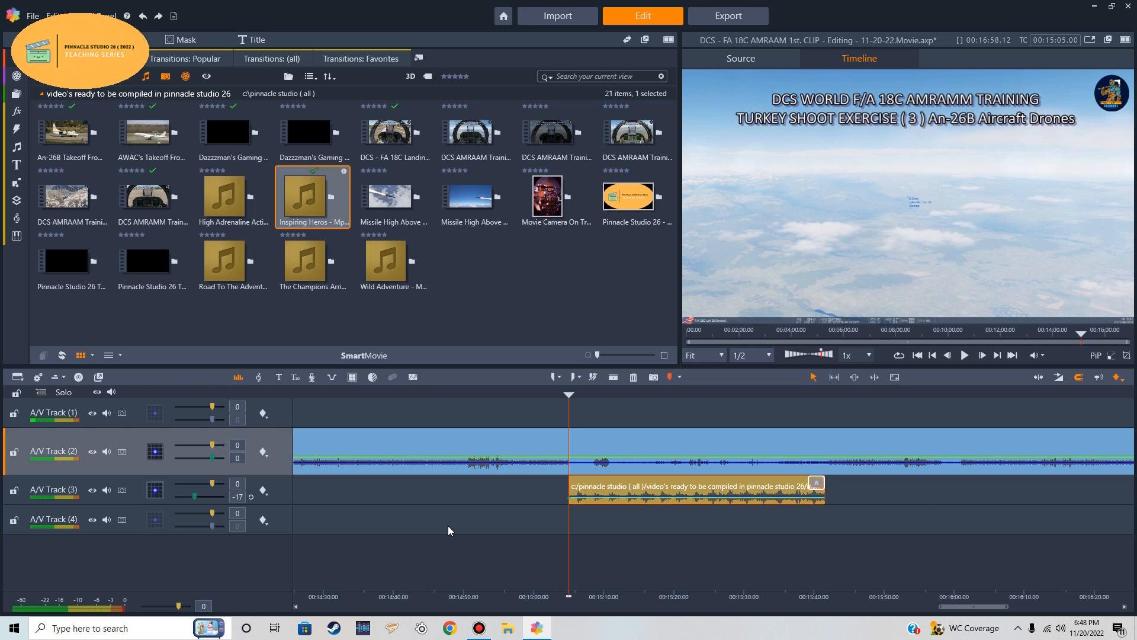
drag(568, 409, 555, 409)
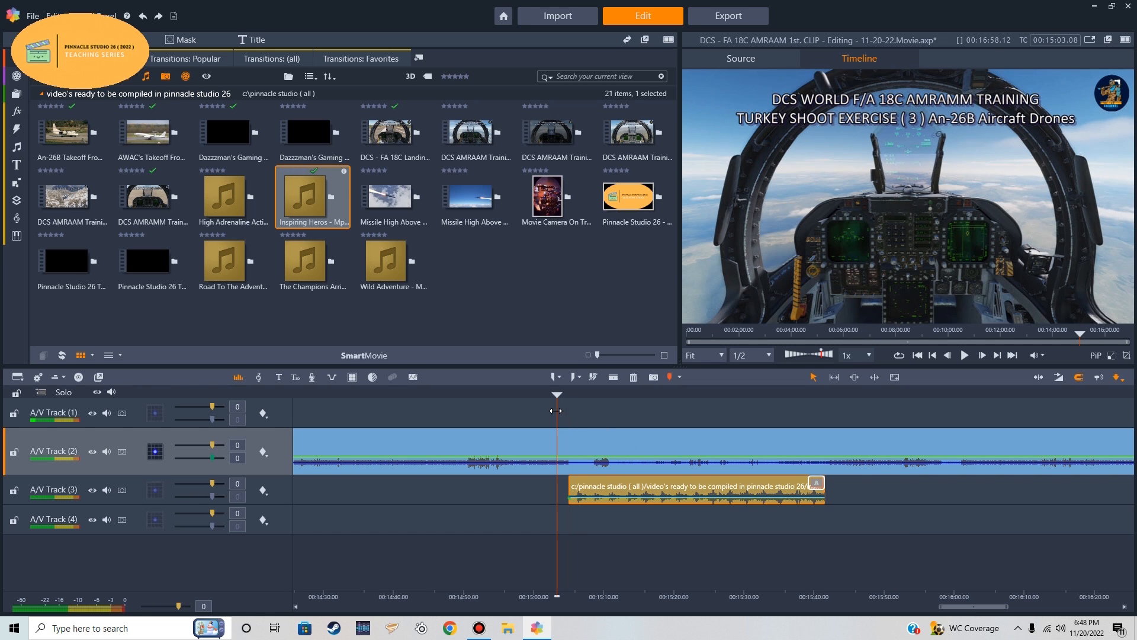
click(965, 355)
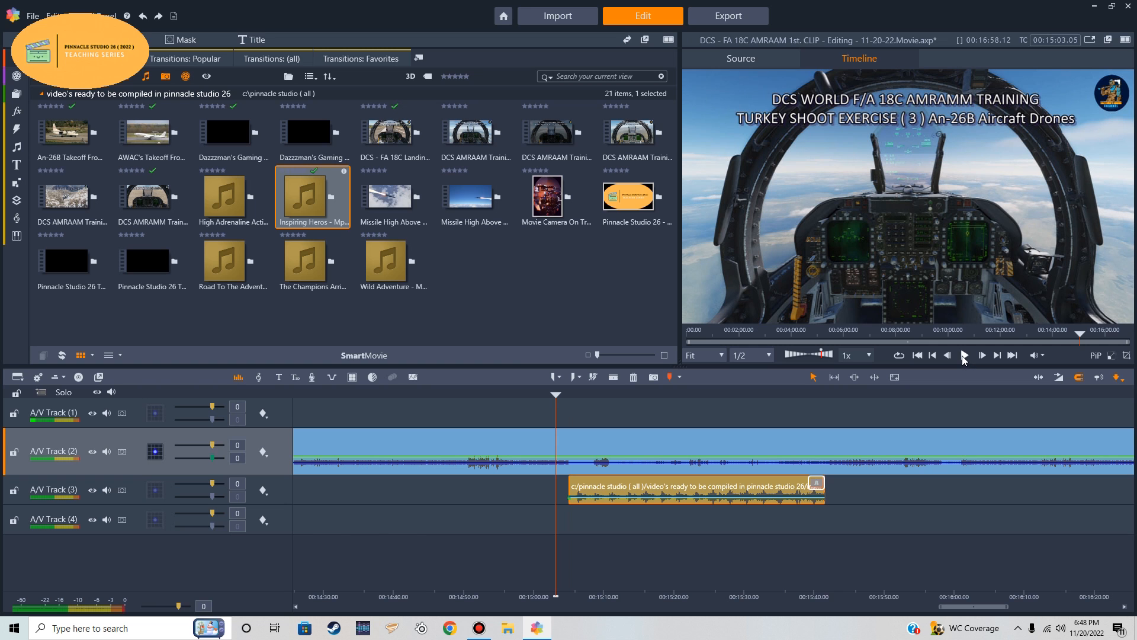
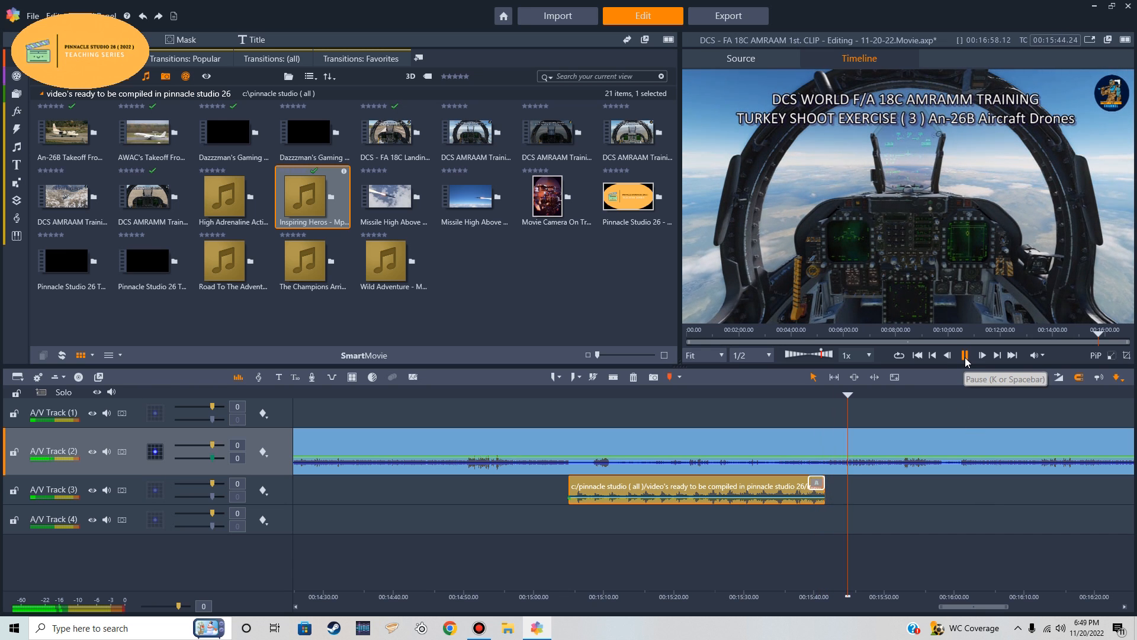
click(965, 355)
Set the audio level of A/V Track (2) to -10 and replay the start of the music section to check the mix
click(515, 450)
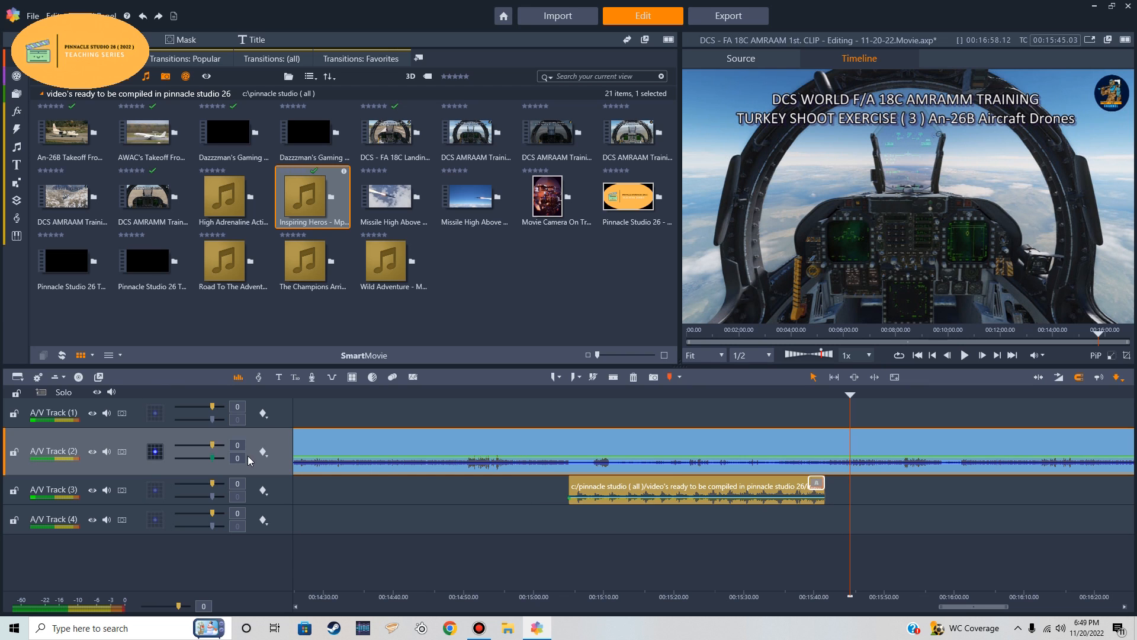
drag(211, 457, 197, 453)
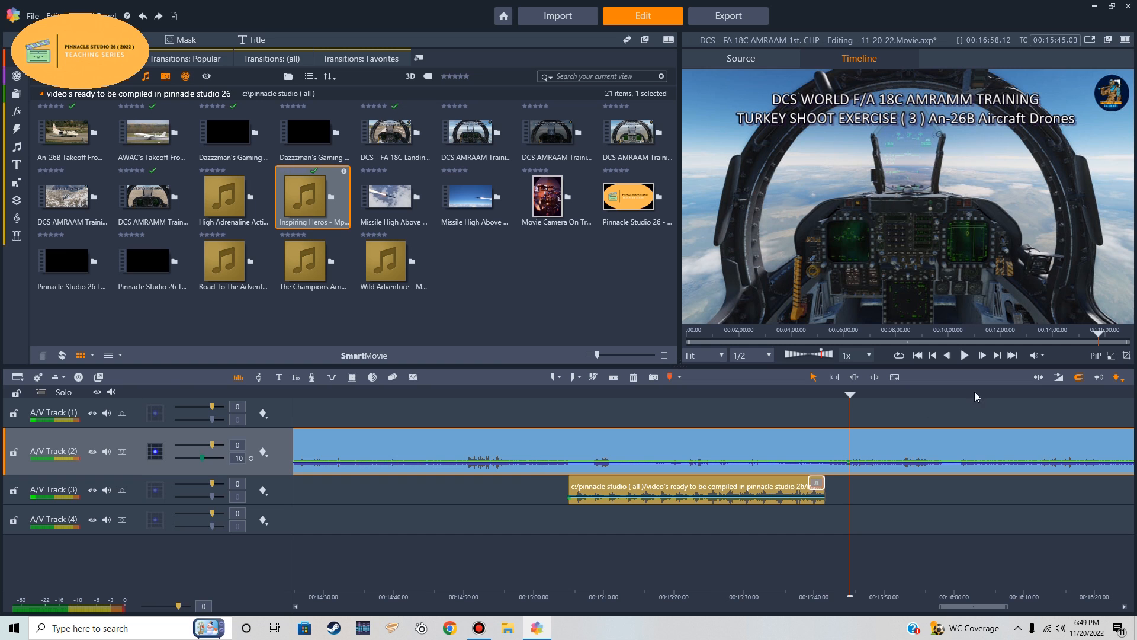
drag(850, 405, 561, 405)
click(964, 356)
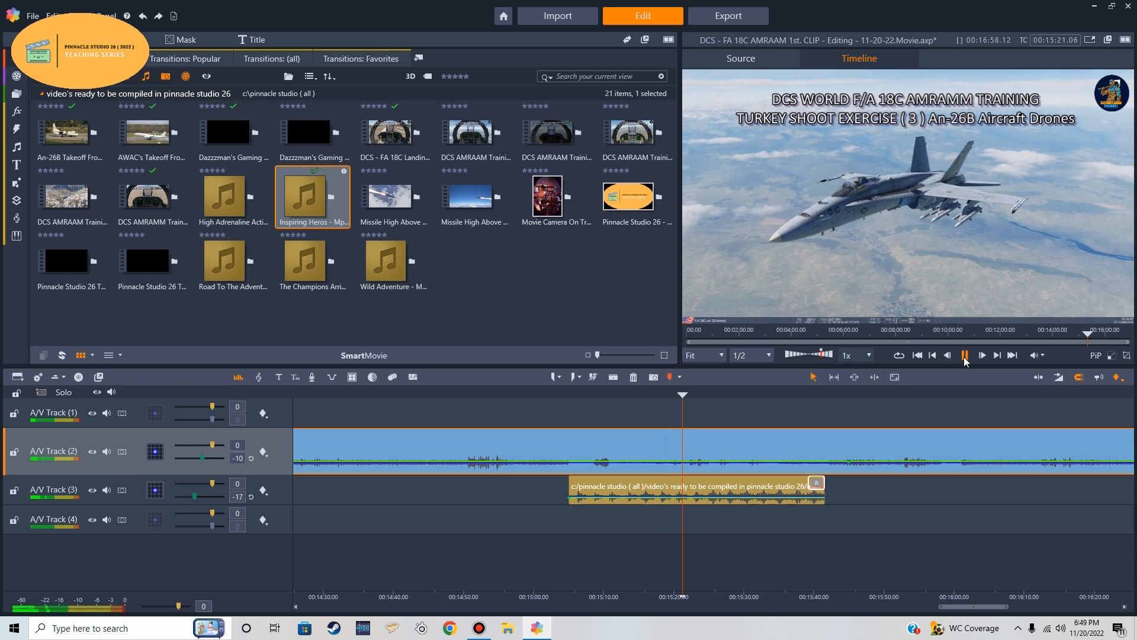
click(965, 355)
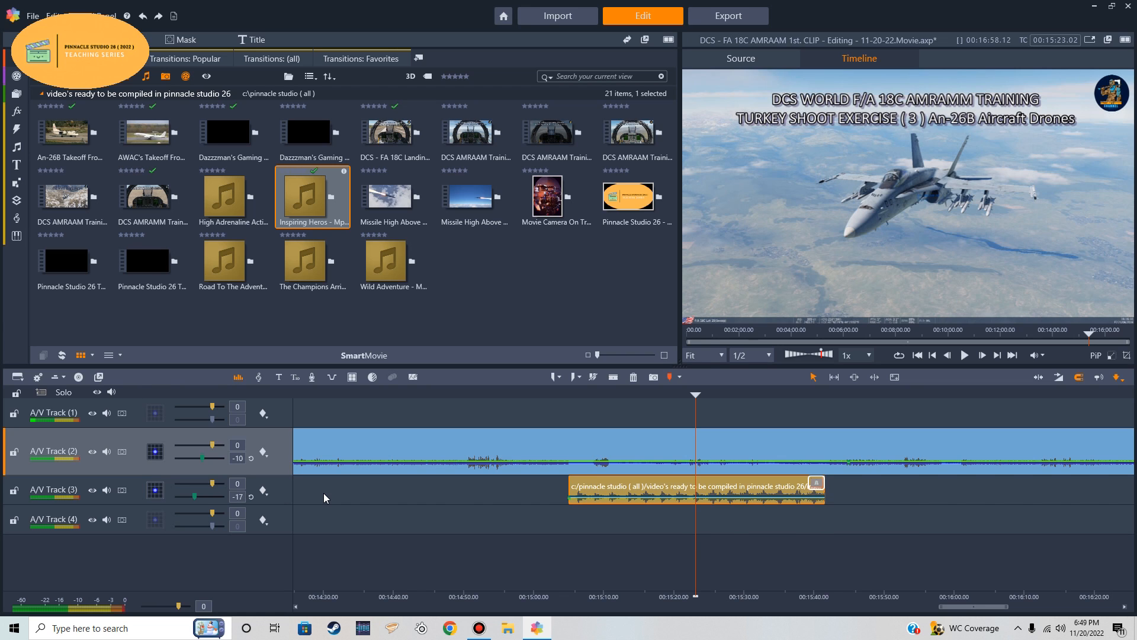
click(346, 443)
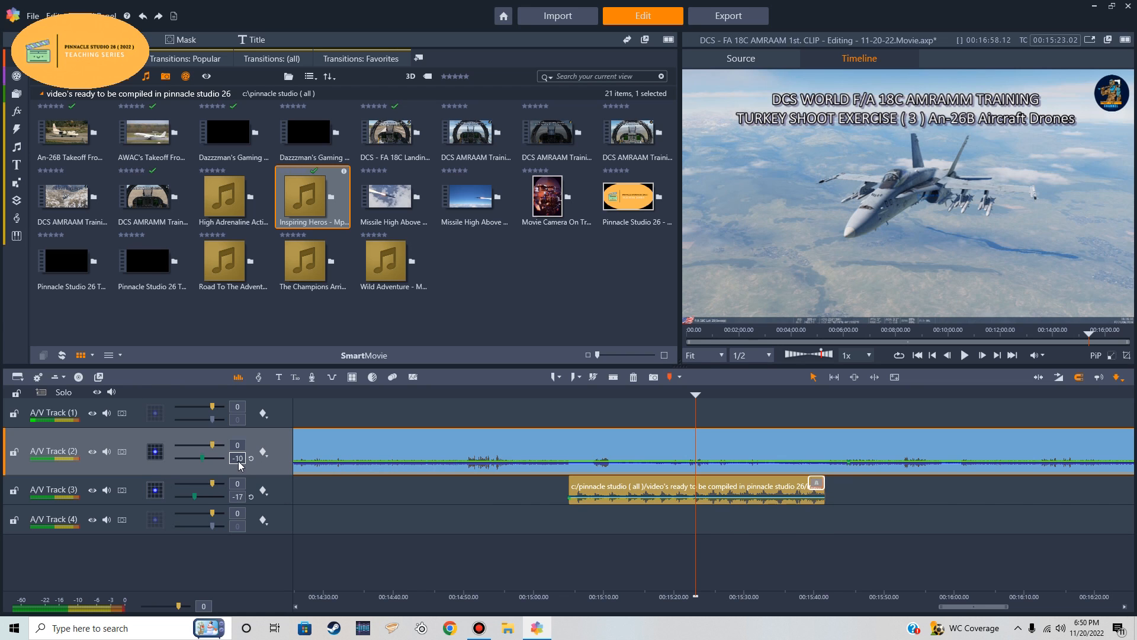
click(610, 488)
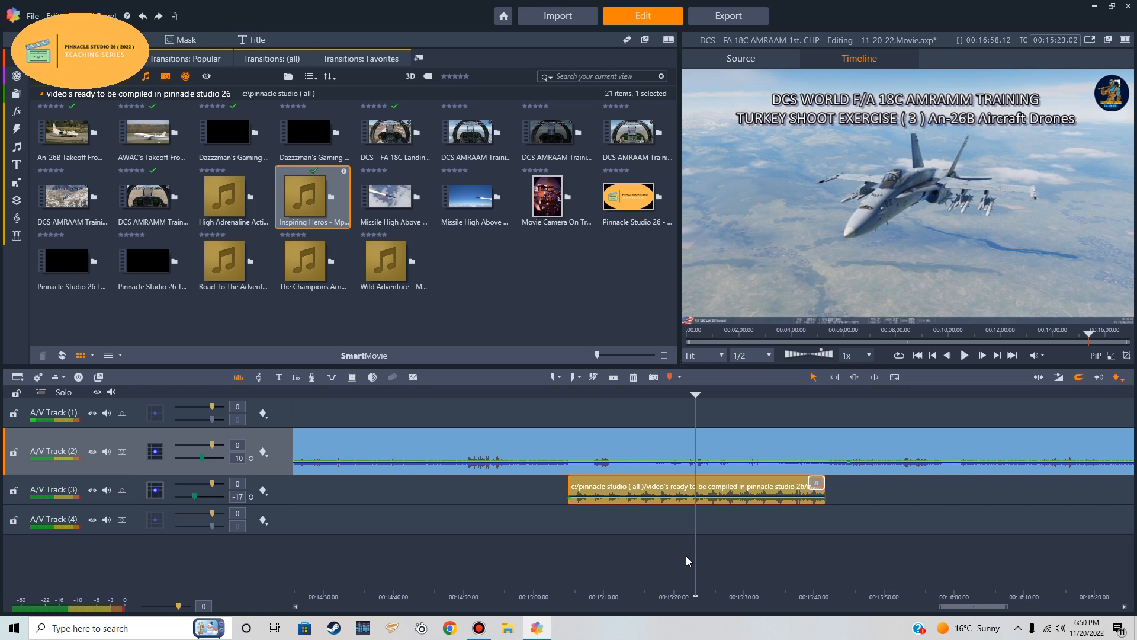
Review the ending of the A/V Track (2) footage by playing it from 00:16:55.20
drag(693, 560, 912, 557)
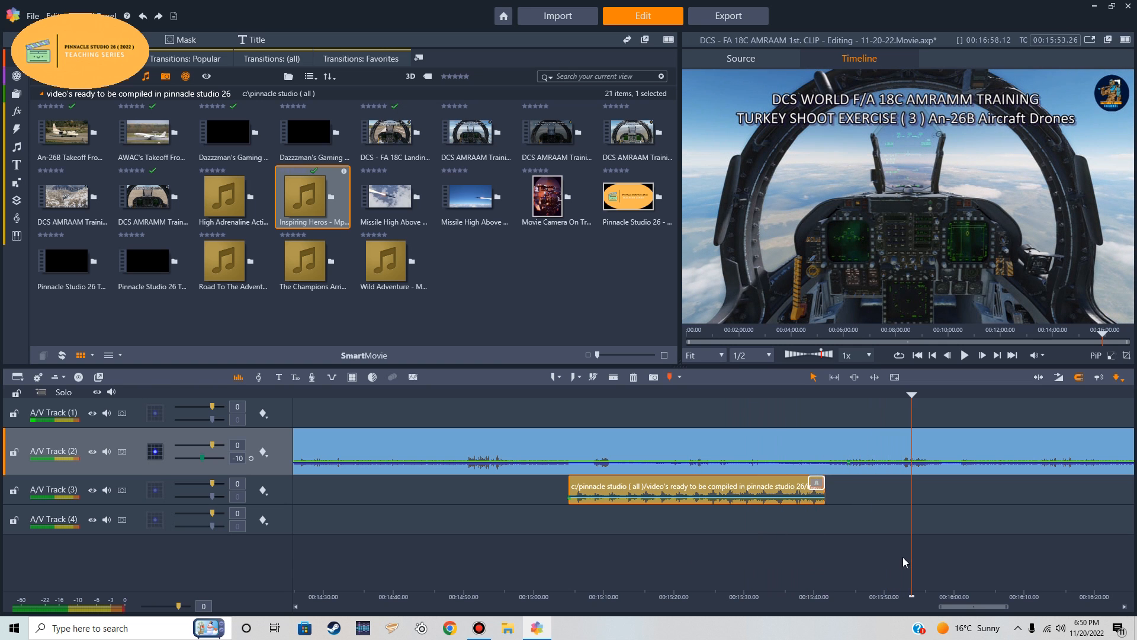
drag(971, 611, 1011, 611)
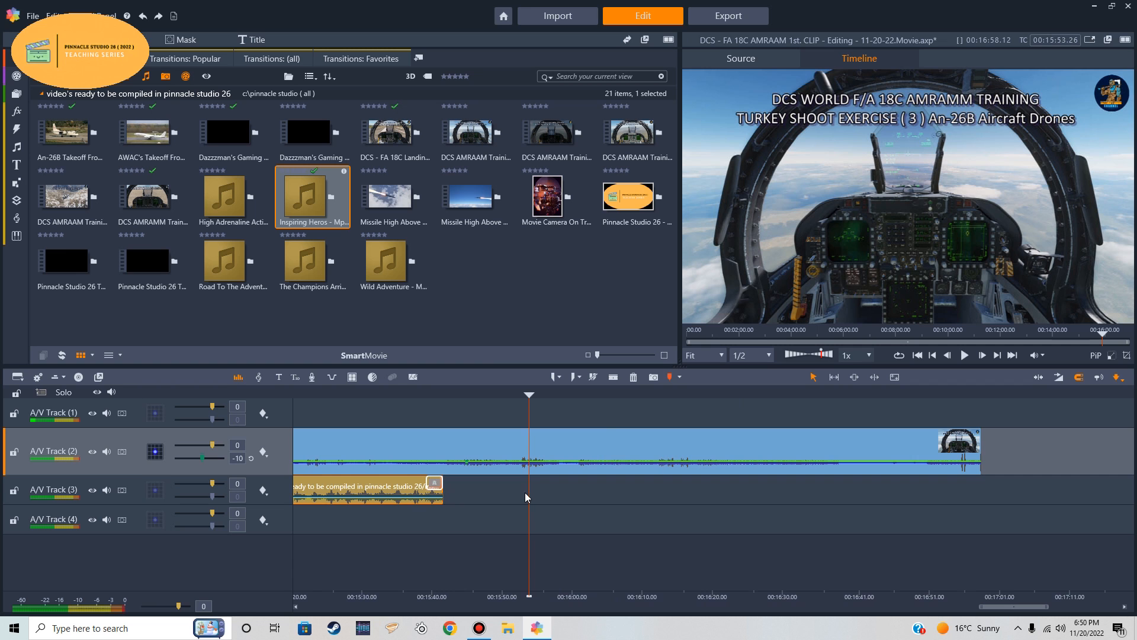
drag(528, 493, 961, 510)
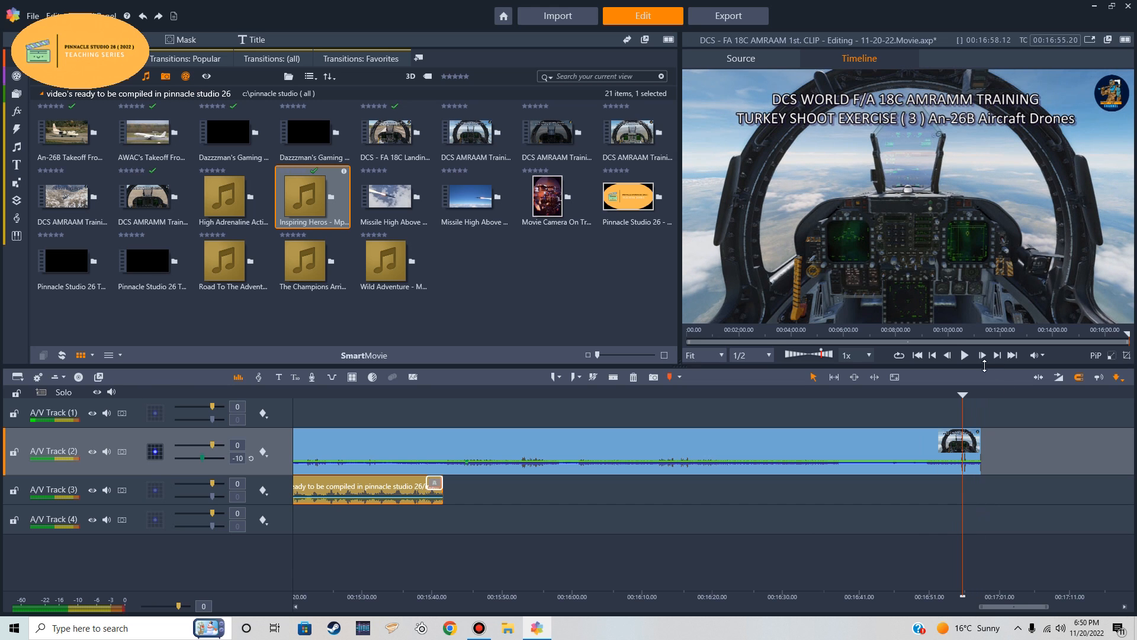
click(963, 356)
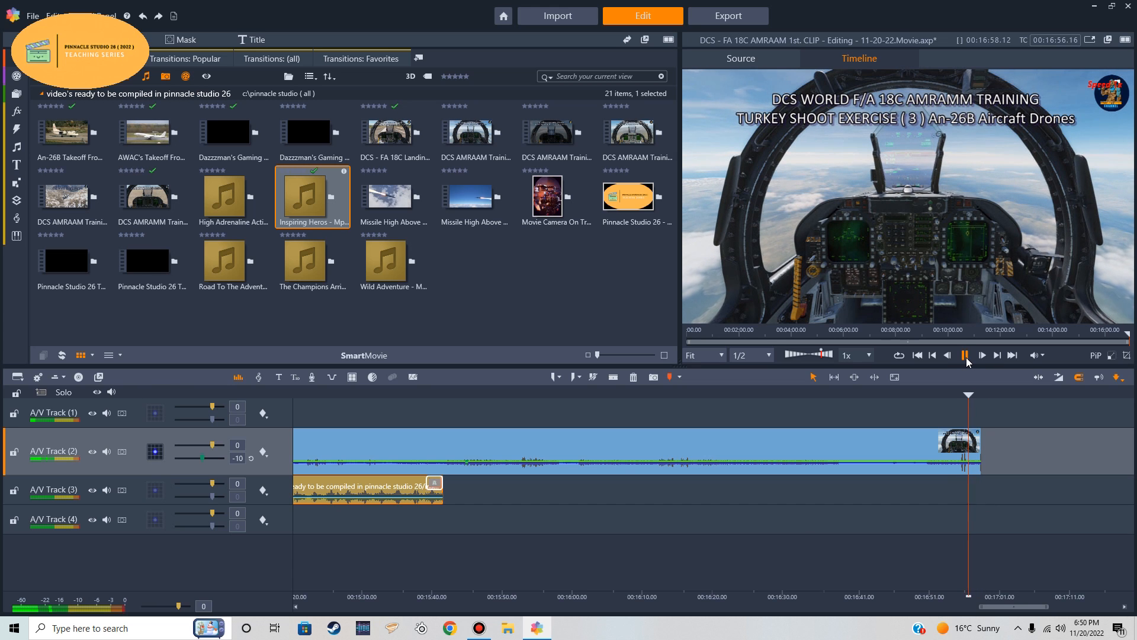
click(965, 356)
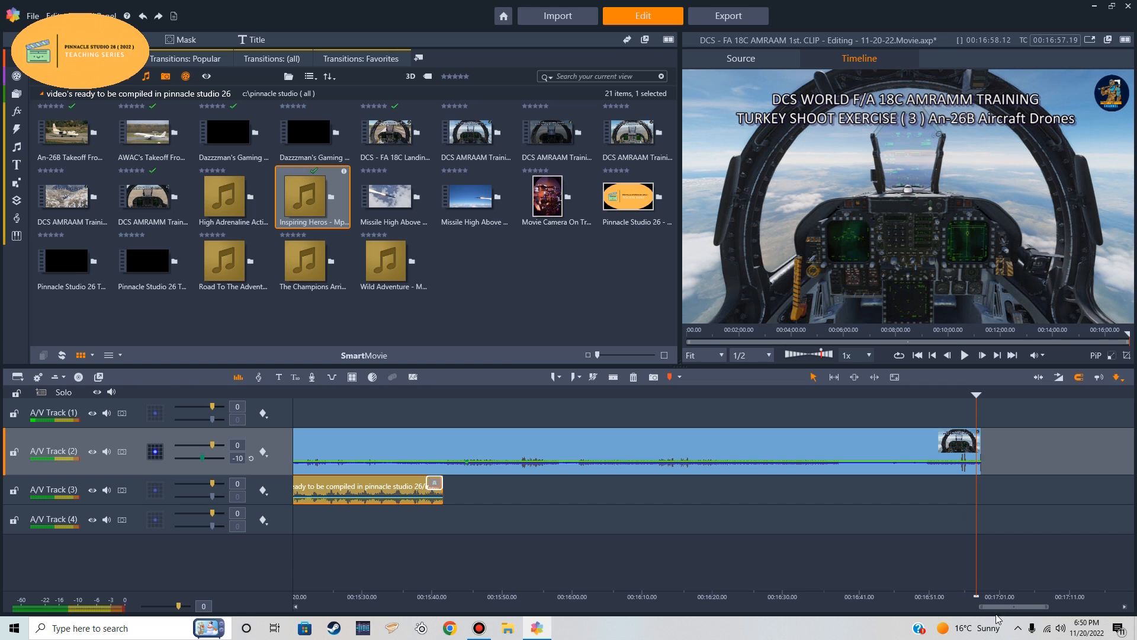
Locate the cut point by playing from 00:16:54.11 and split the A/V Track (2) clip at 00:16:55.09
scroll(864, 470, down, 4)
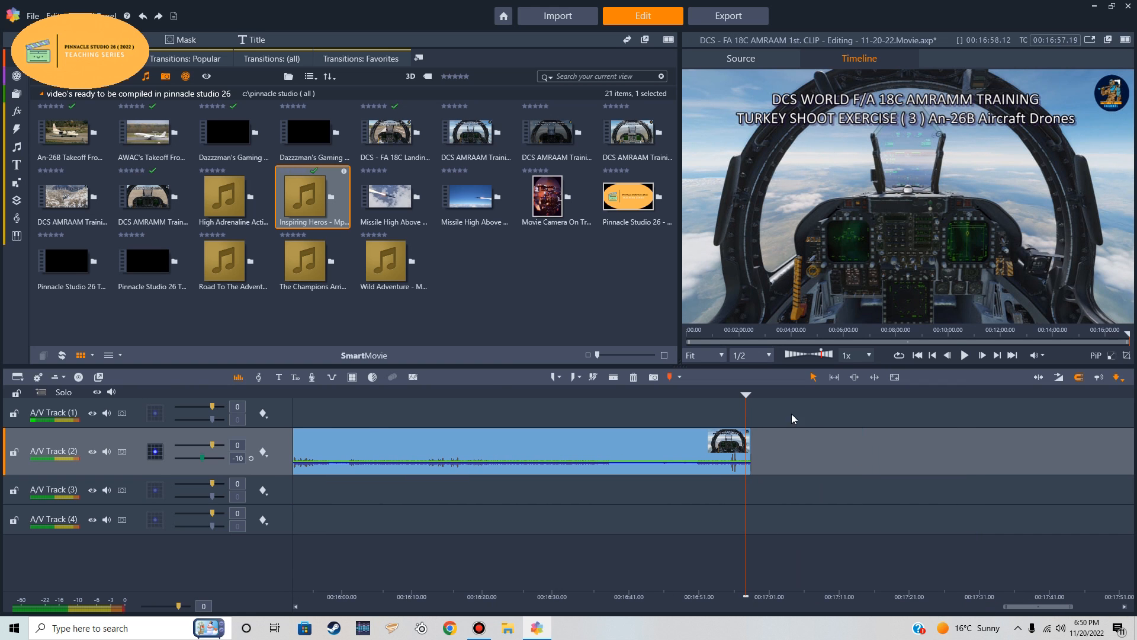
drag(746, 395, 722, 396)
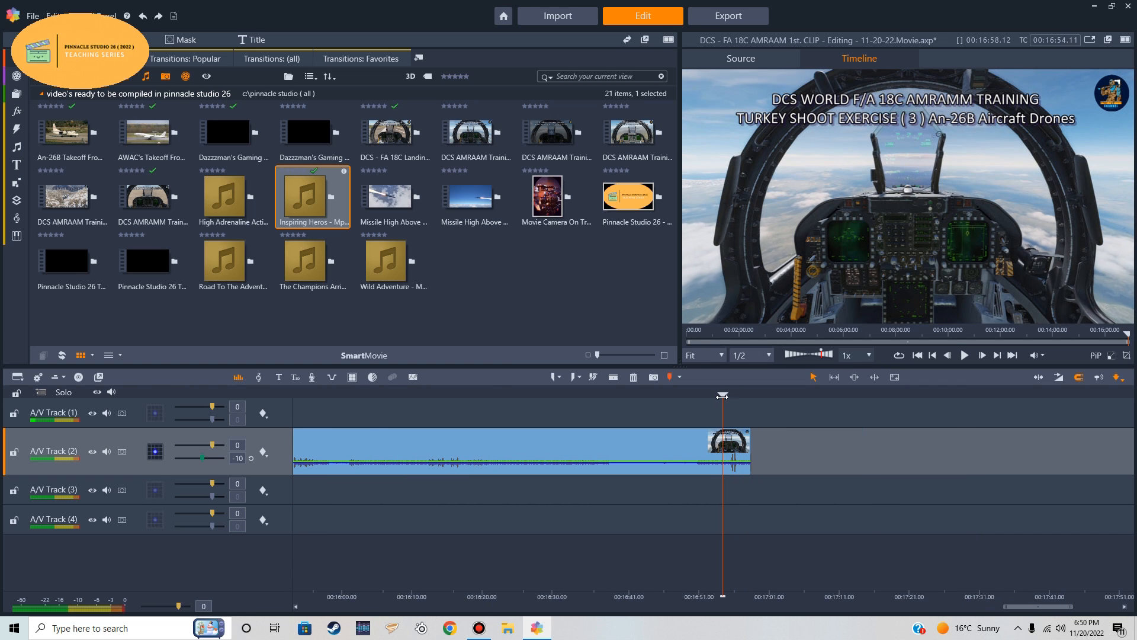
click(964, 357)
click(964, 356)
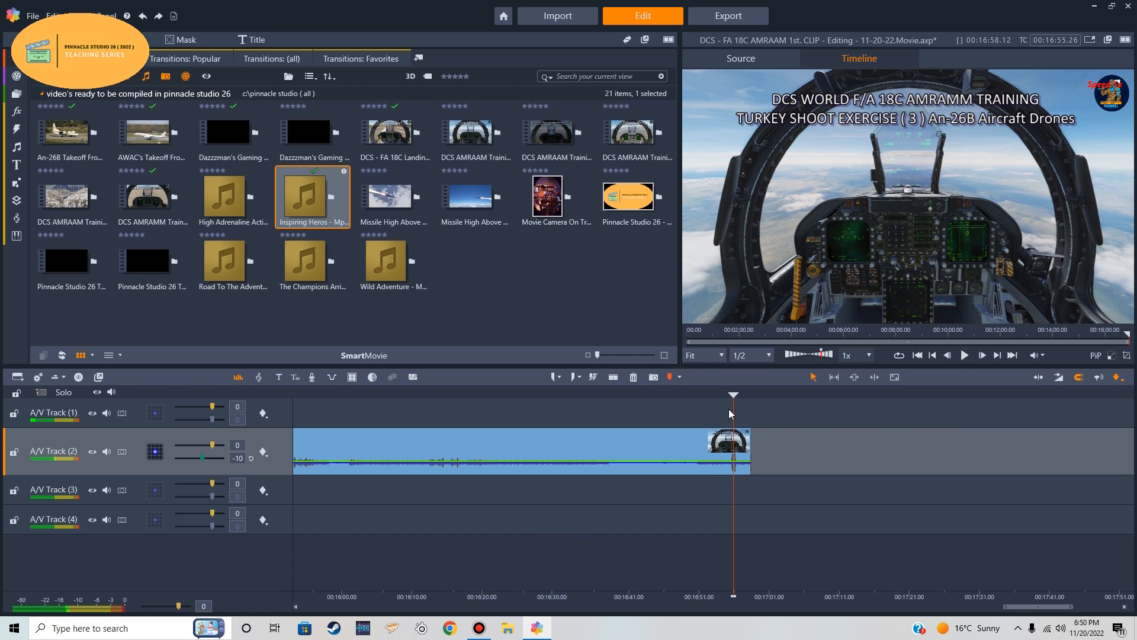
drag(732, 398, 729, 402)
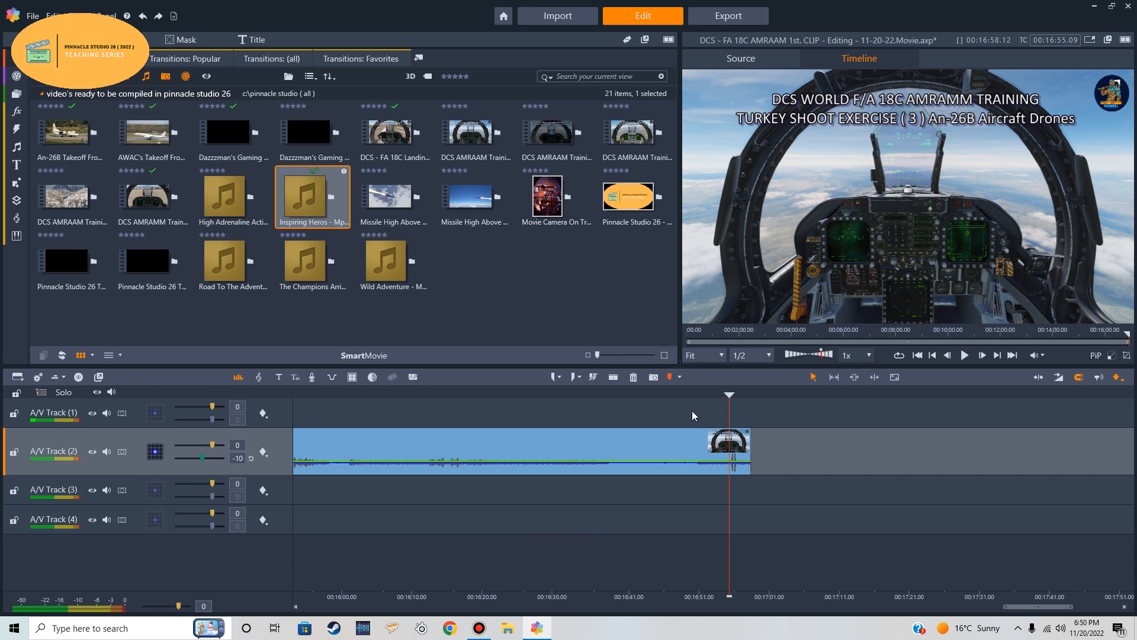
click(614, 378)
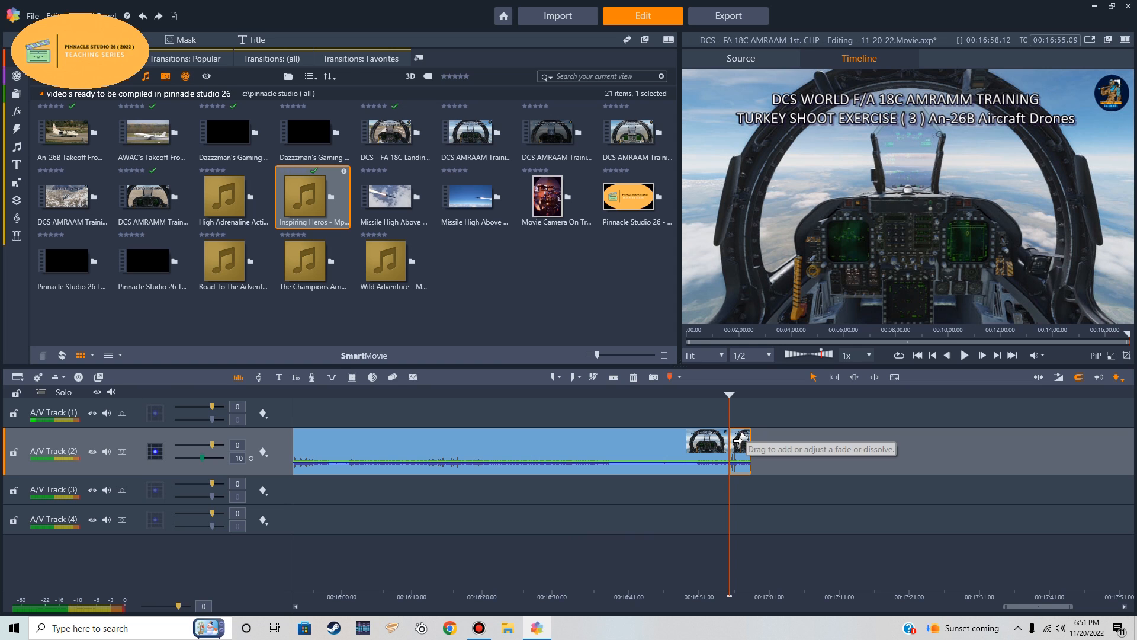
Delete the leftover A/V Track (2) piece after the 00:16:55.09 cut and play the new ending from 00:16:51.28
click(740, 439)
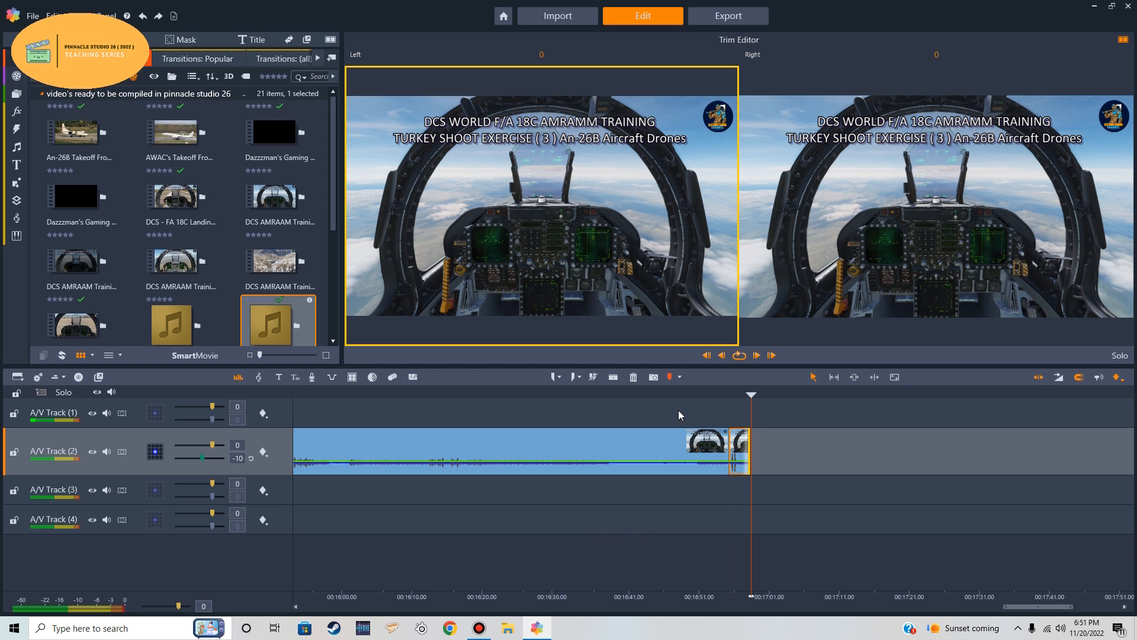
right_click(743, 442)
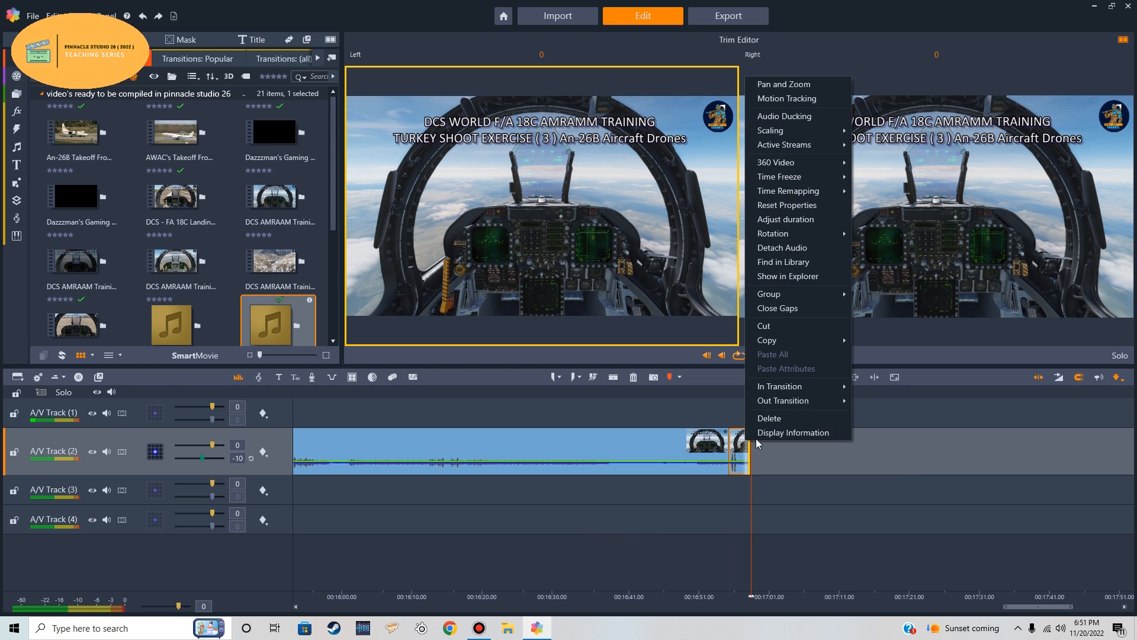
click(764, 419)
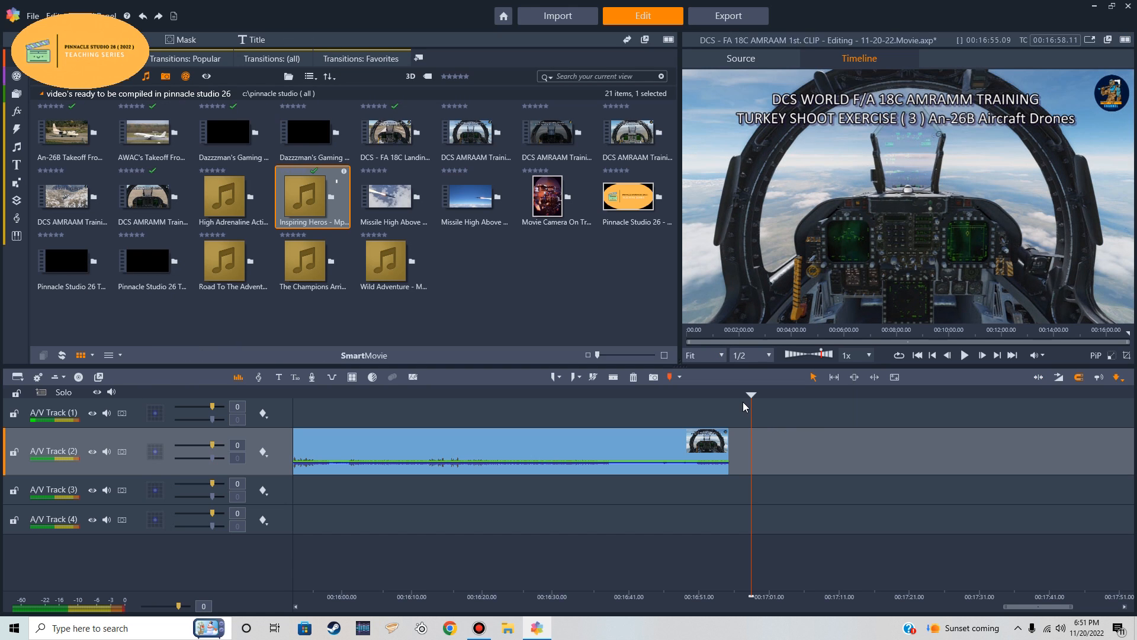
drag(751, 407, 706, 411)
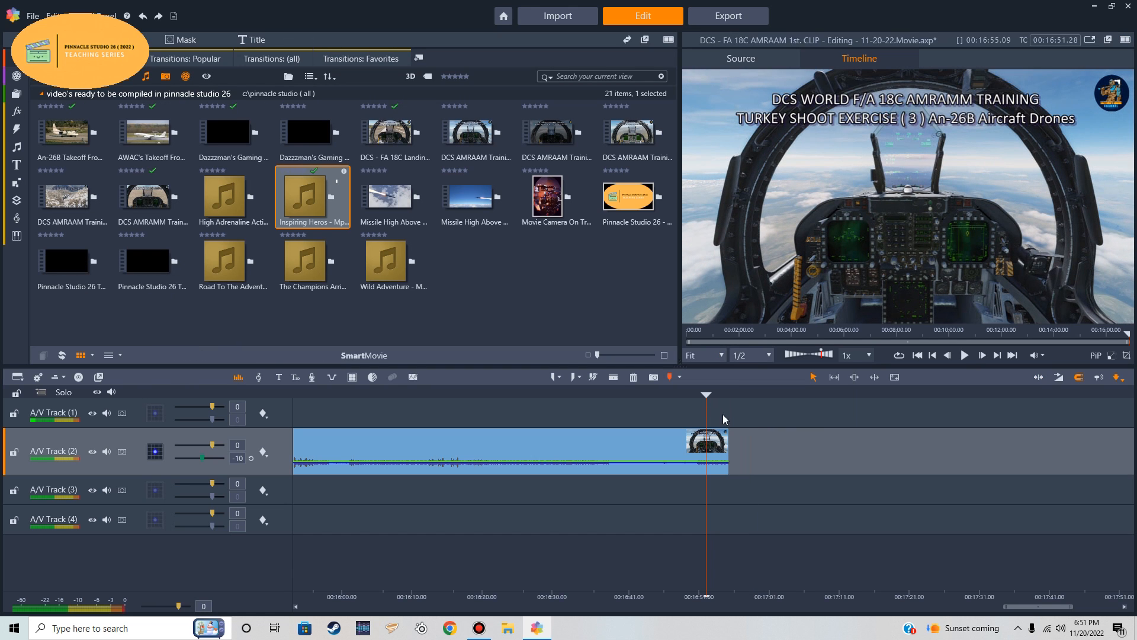
click(964, 355)
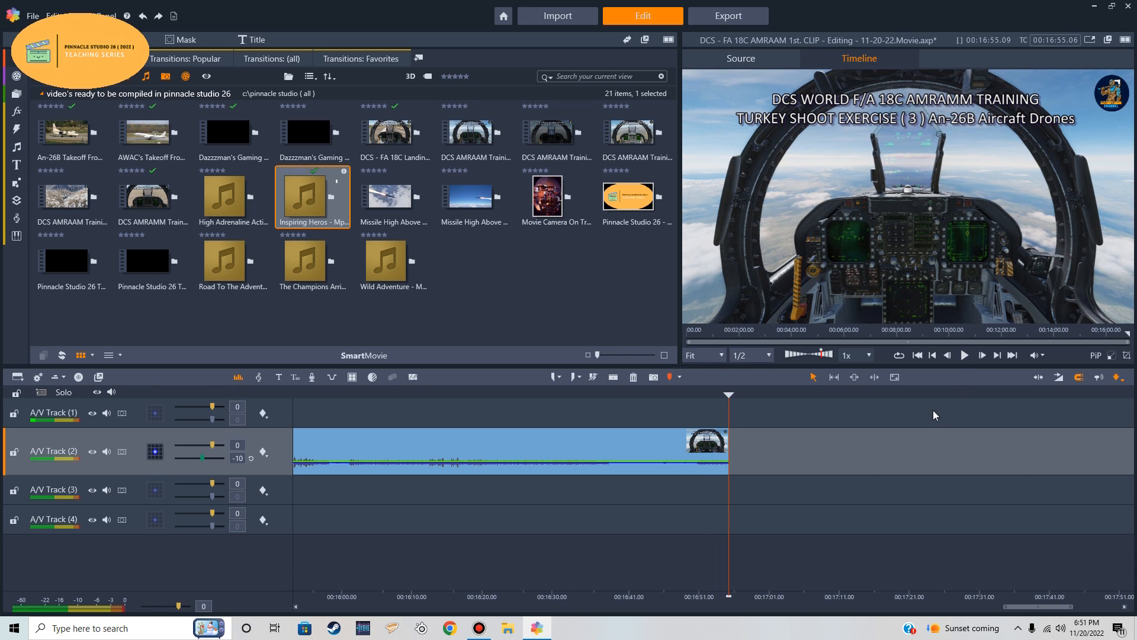
Return to the movie's start and save the project over the existing DCS - FA 18C AMRAAM 1st. CLIP - Editing - 11-20-22.Movie file
click(918, 355)
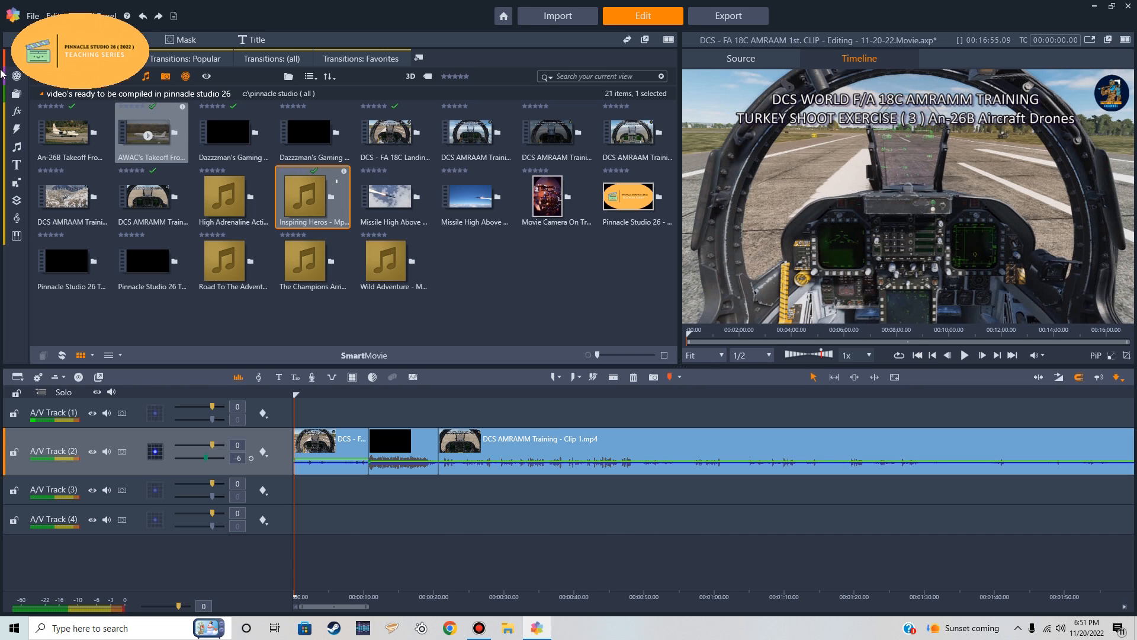
click(33, 16)
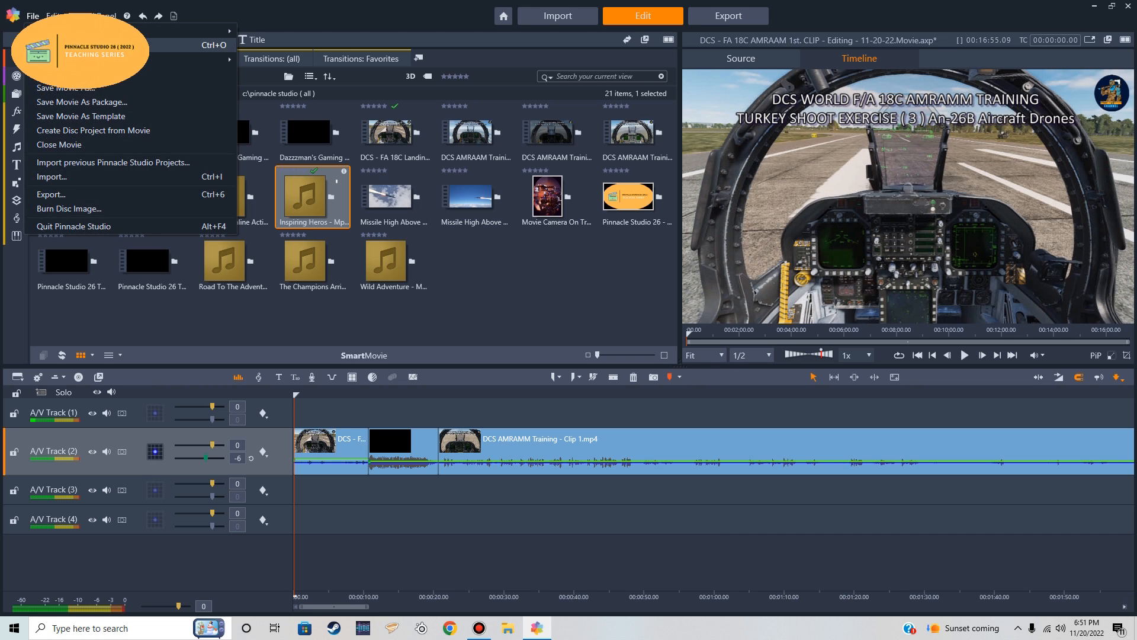
click(70, 89)
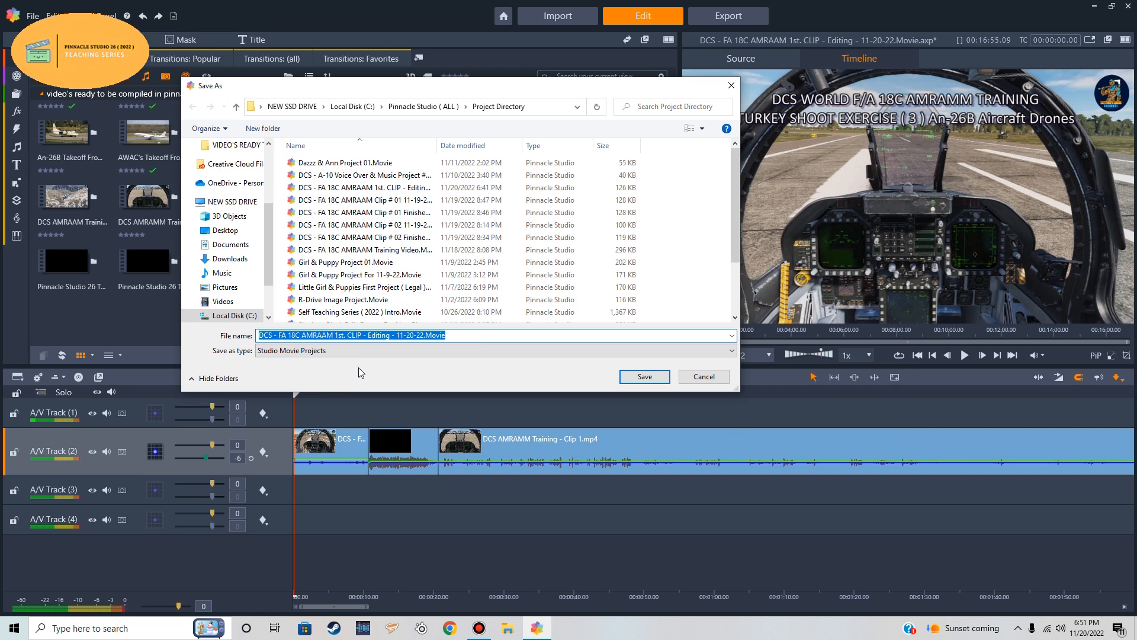
click(645, 377)
click(637, 313)
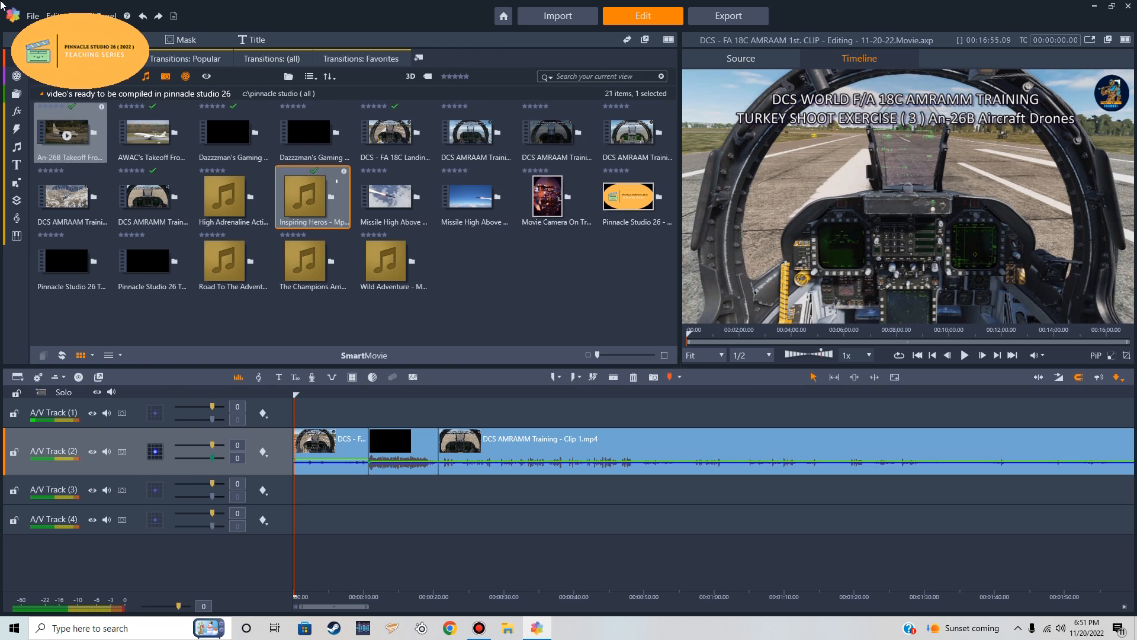
Save a copy of the movie project as DCS - FA 18C AMRAAM 1st. CLIP - Finished - 11-20-22 in the Project Directory folder
click(32, 15)
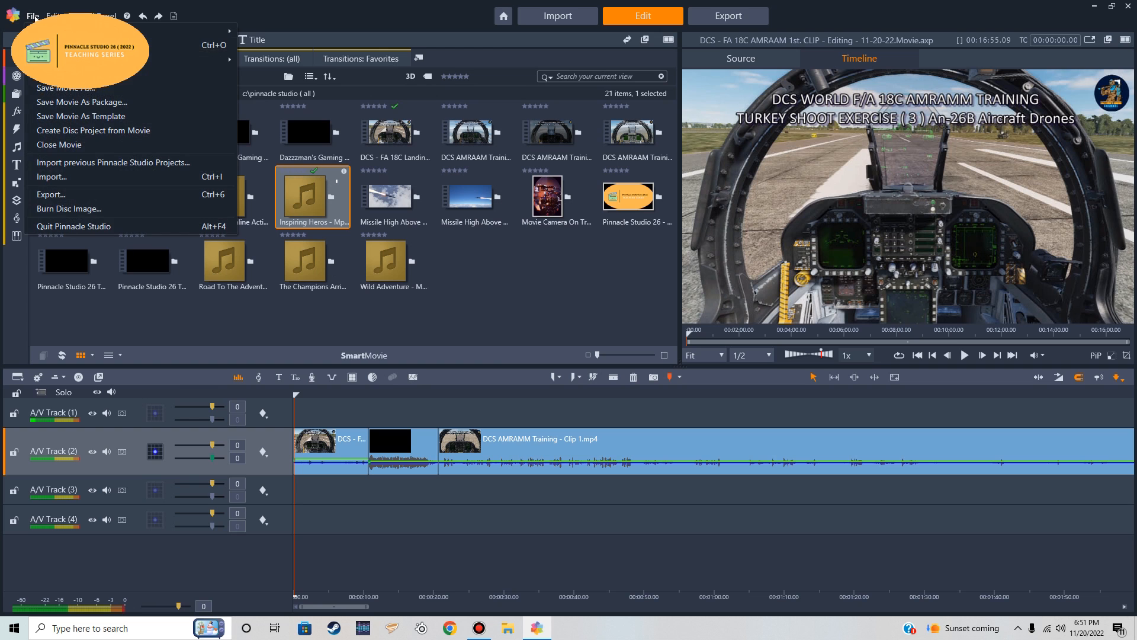
click(65, 88)
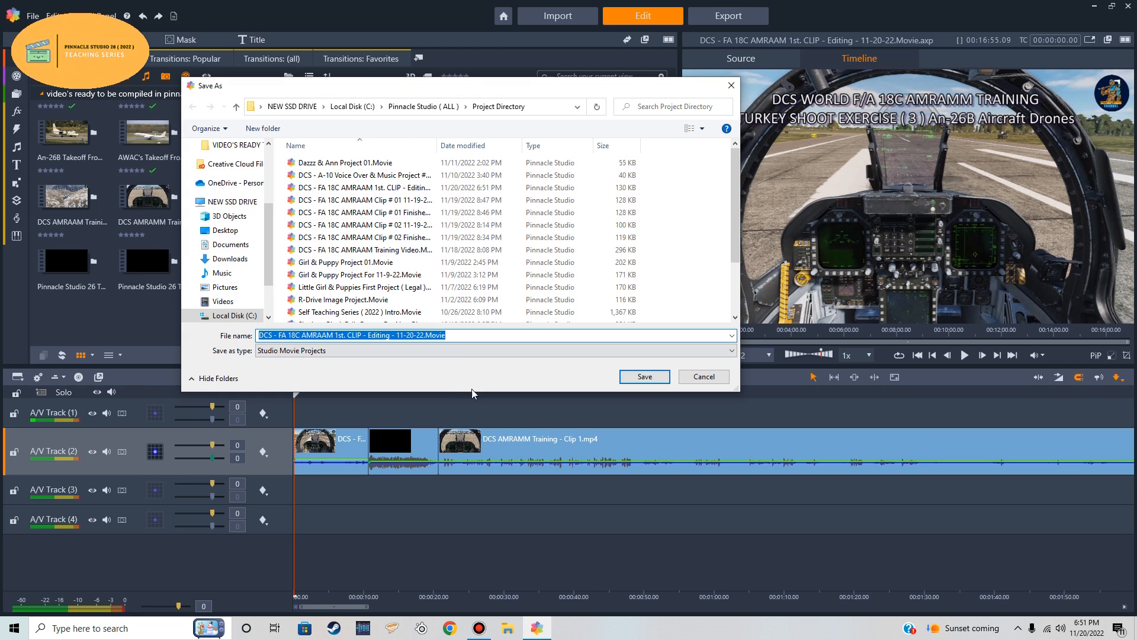
click(455, 337)
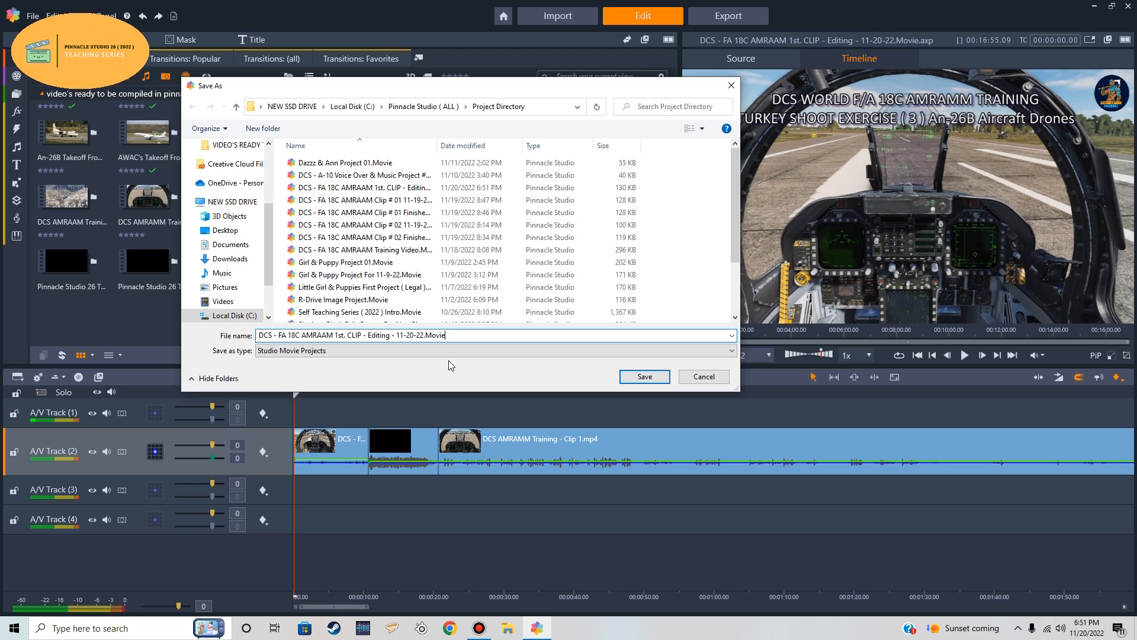
key(BackSpace)
key(BackSpace)
key(BackSpace)
key(BackSpace)
key(BackSpace)
key(BackSpace)
key(BackSpace)
key(BackSpace)
key(BackSpace)
key(BackSpace)
key(BackSpace)
key(BackSpace)
key(BackSpace)
key(BackSpace)
key(BackSpace)
key(BackSpace)
key(BackSpace)
key(BackSpace)
key(BackSpace)
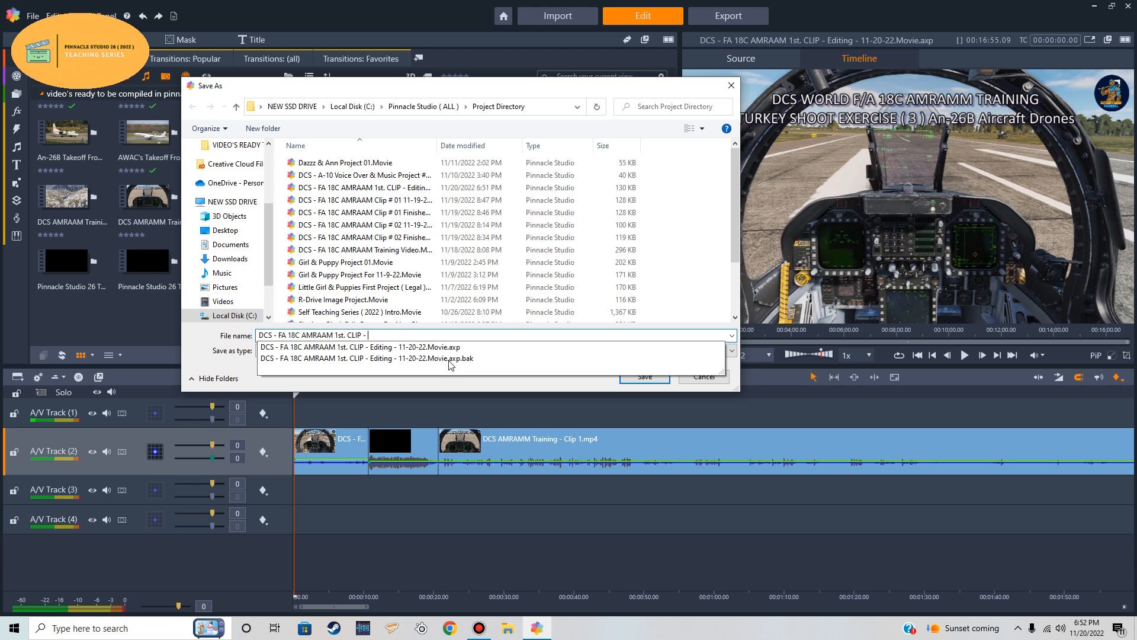
text(Fi)
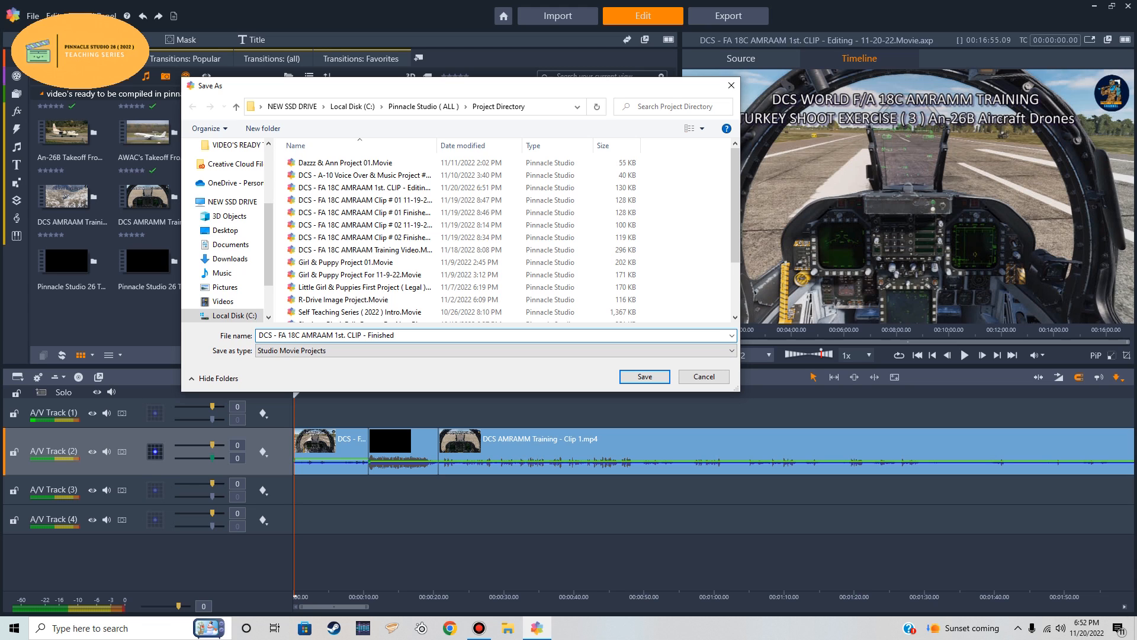
text(nished - 11-20-22)
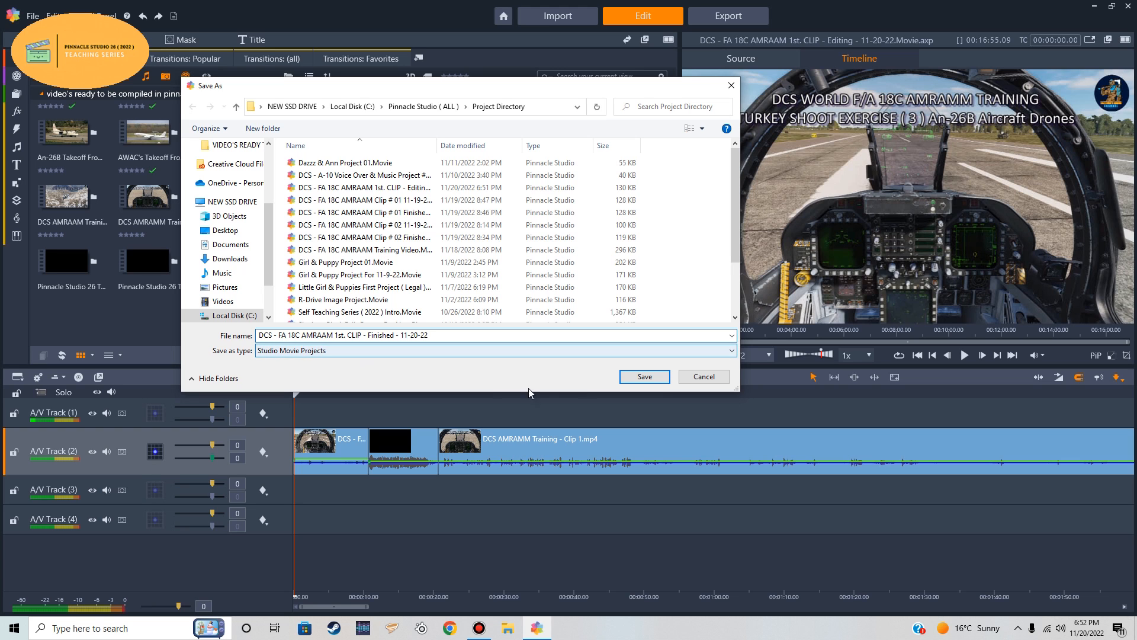
click(639, 377)
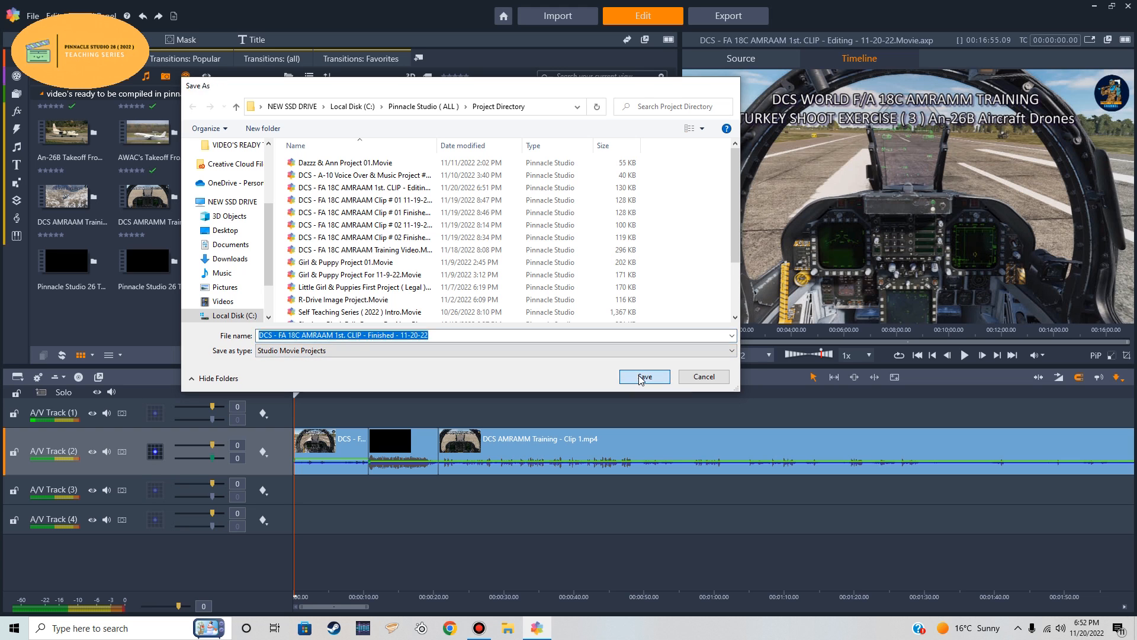
Check the saved projects in the Project Directory folder and inspect the end and start of the finished timeline
click(31, 18)
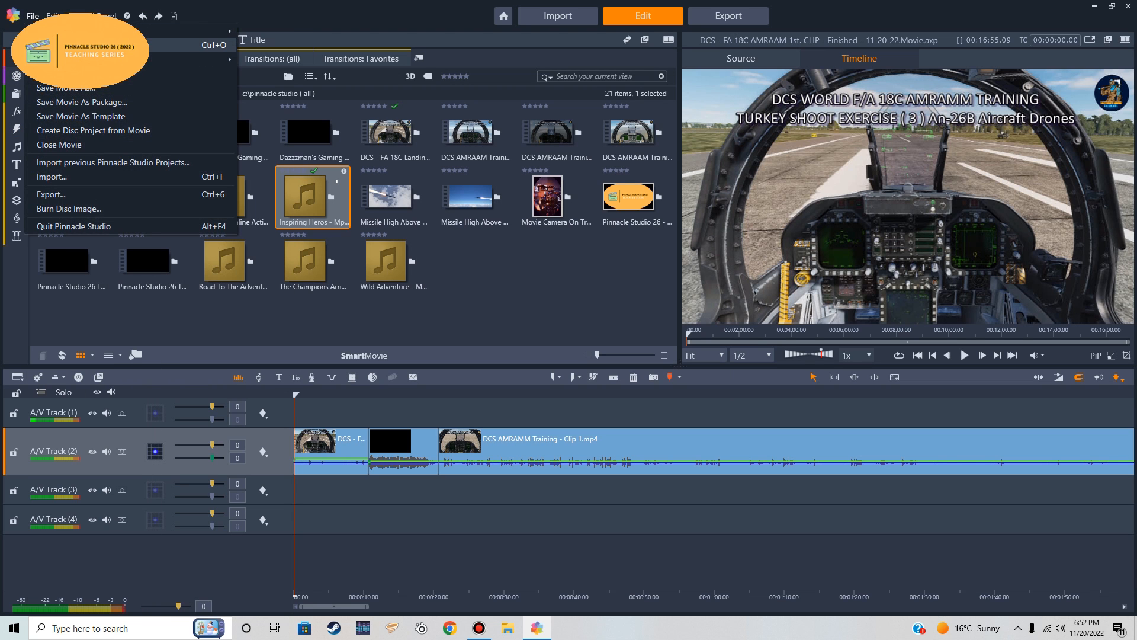
click(71, 45)
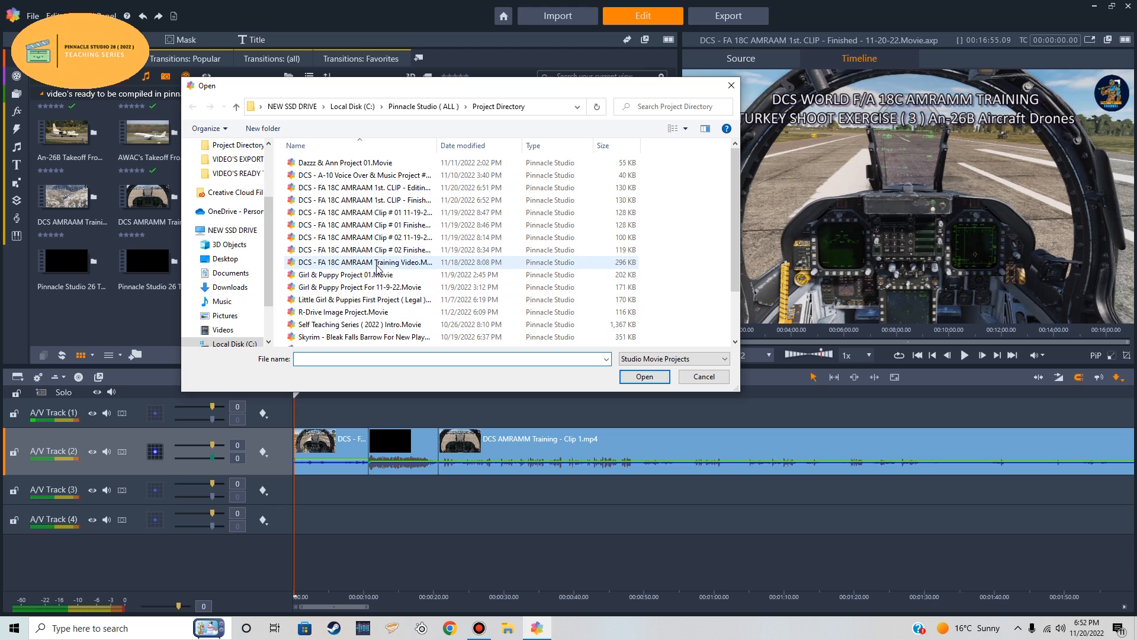
click(732, 87)
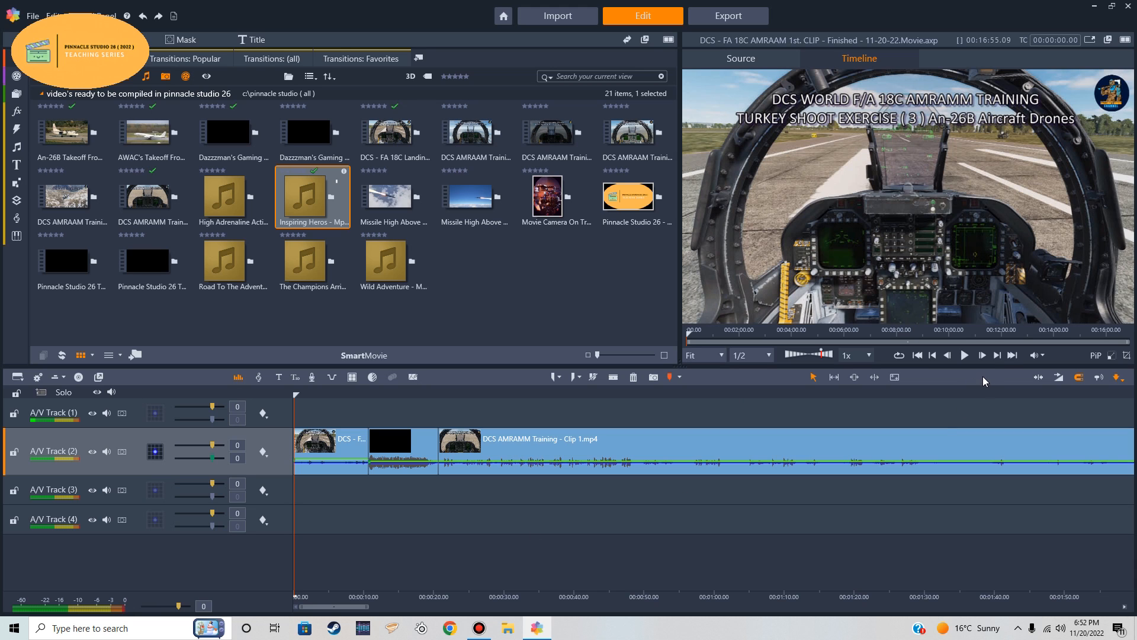
click(1013, 355)
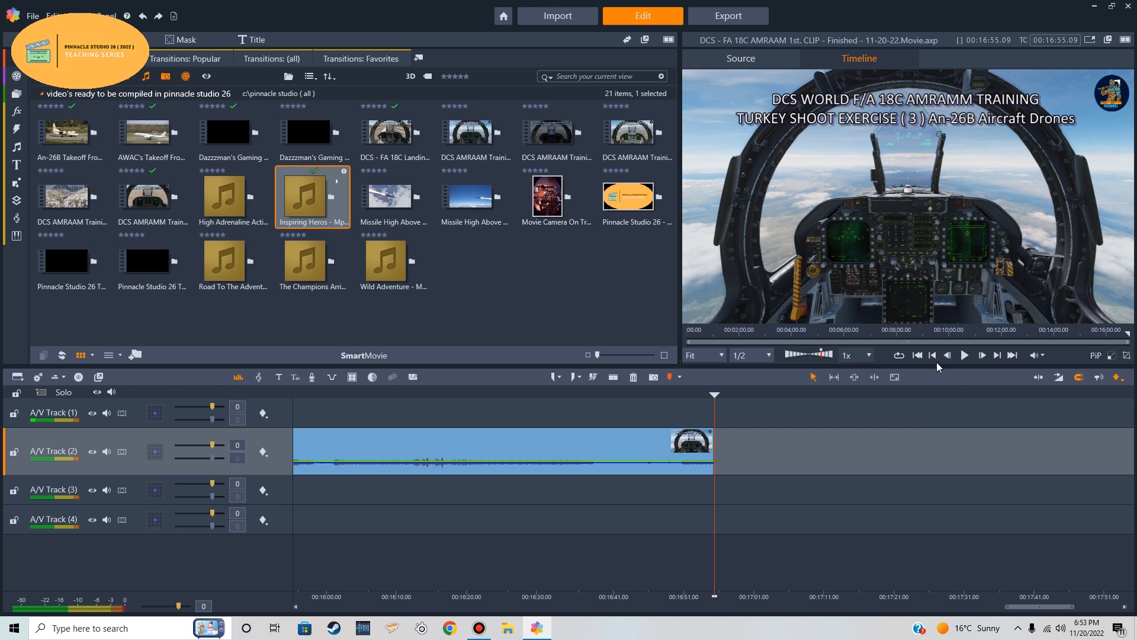
click(918, 355)
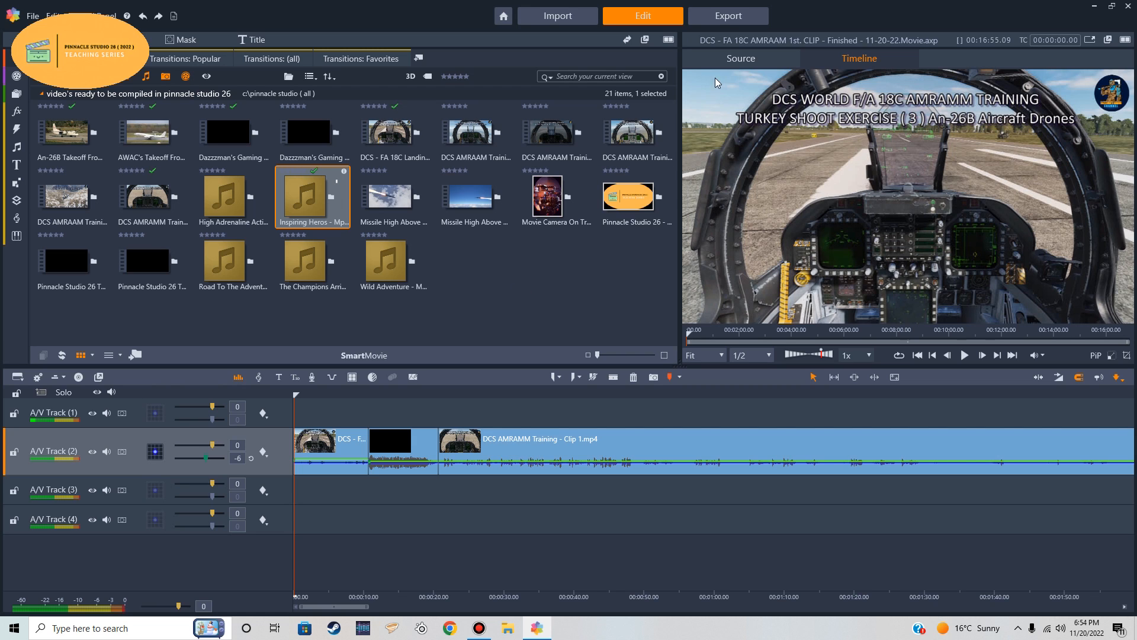
Export the movie as H.264/AVC with the HD 1080p preset into the VIDEO'S EXPORTED IN PINNACLE STUDIO 26 folder
click(733, 19)
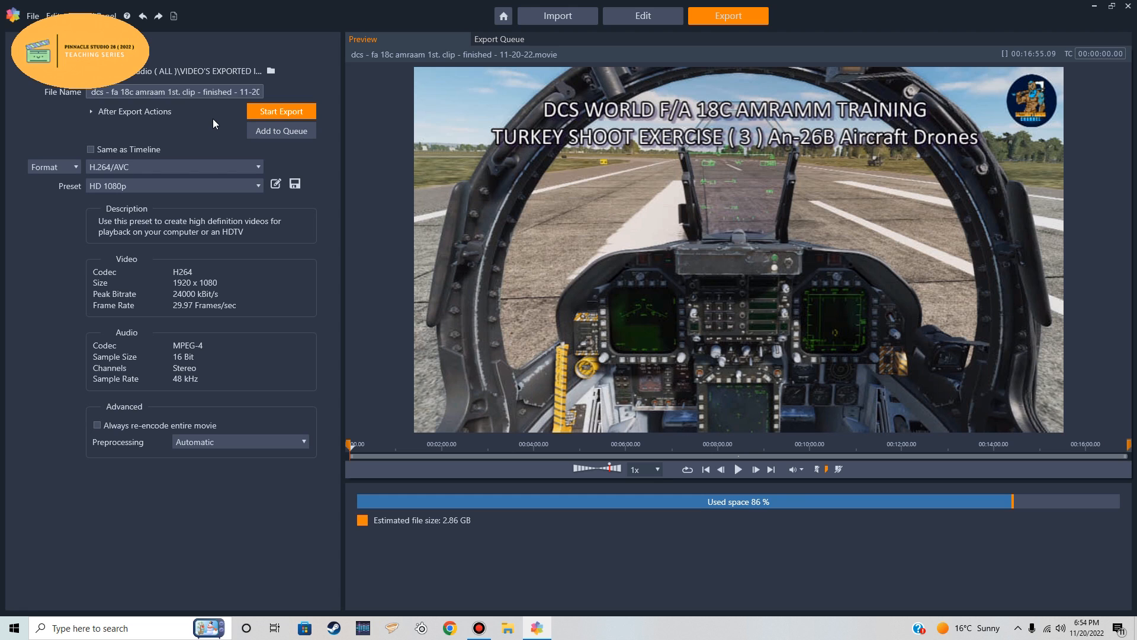
click(272, 72)
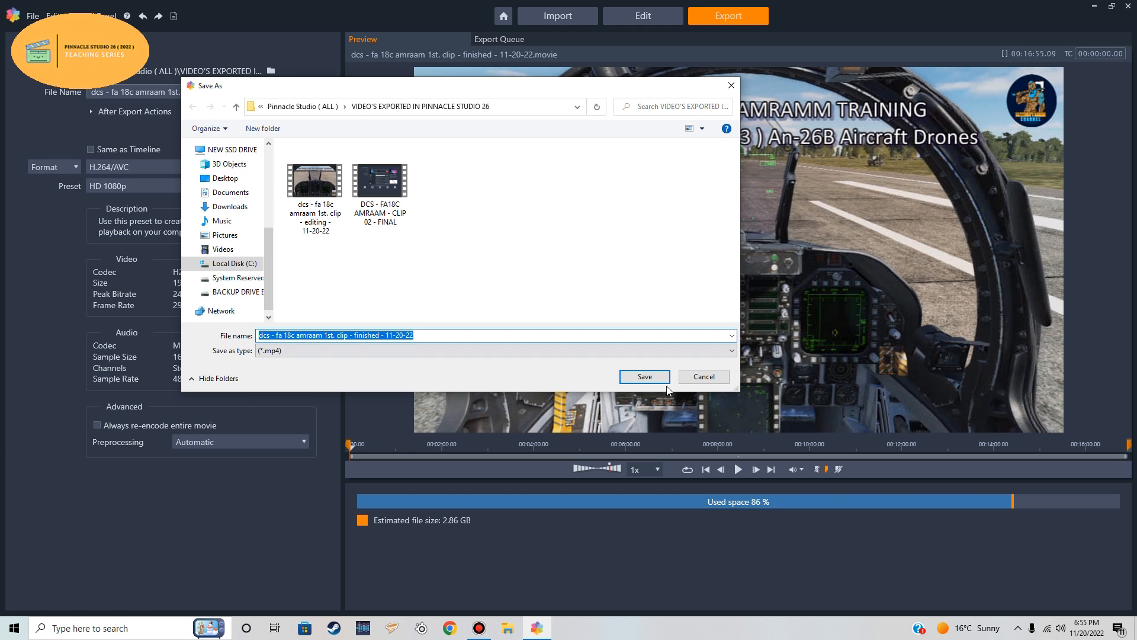
click(646, 377)
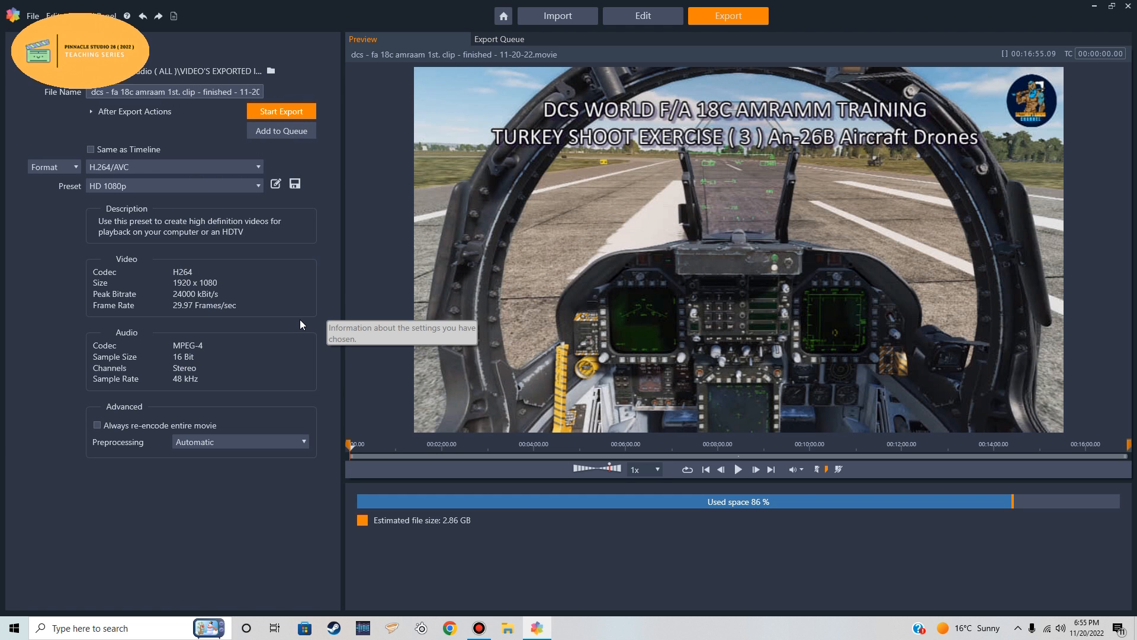
click(283, 111)
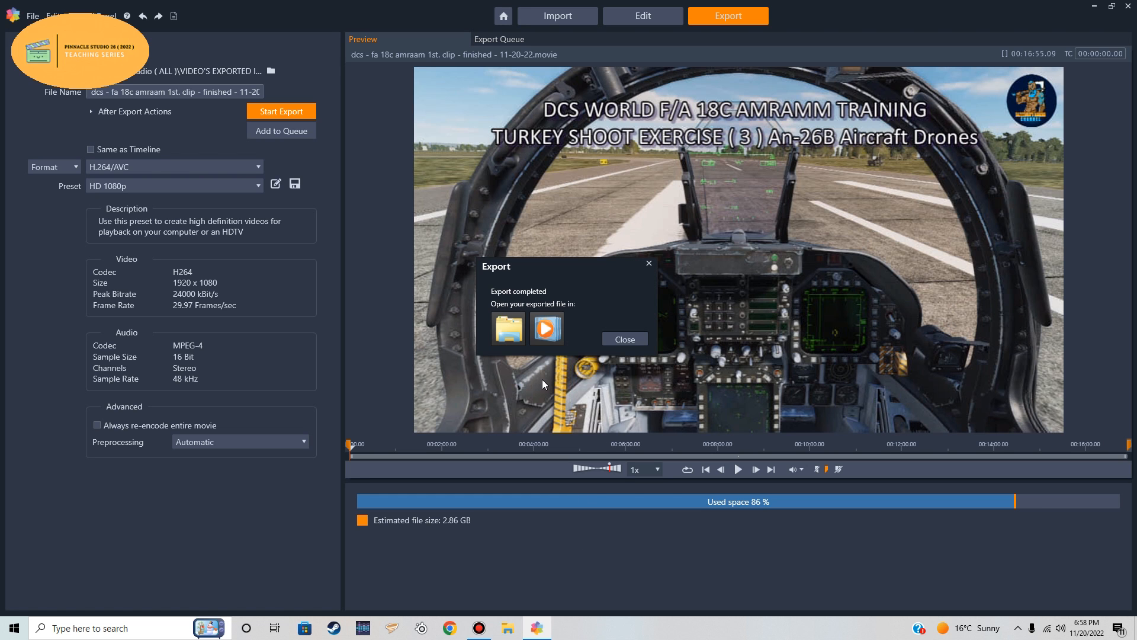
Review the exported video in the media player, including the picture-in-picture section around 07:33, and return to editing the movie
click(548, 336)
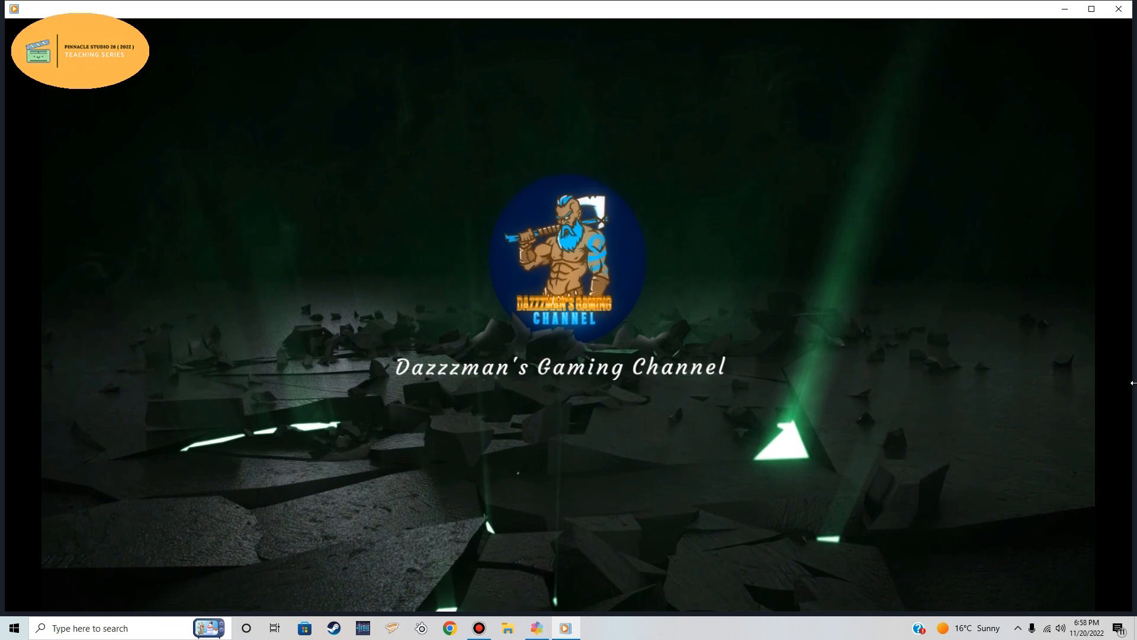
mouse_move(944, 423)
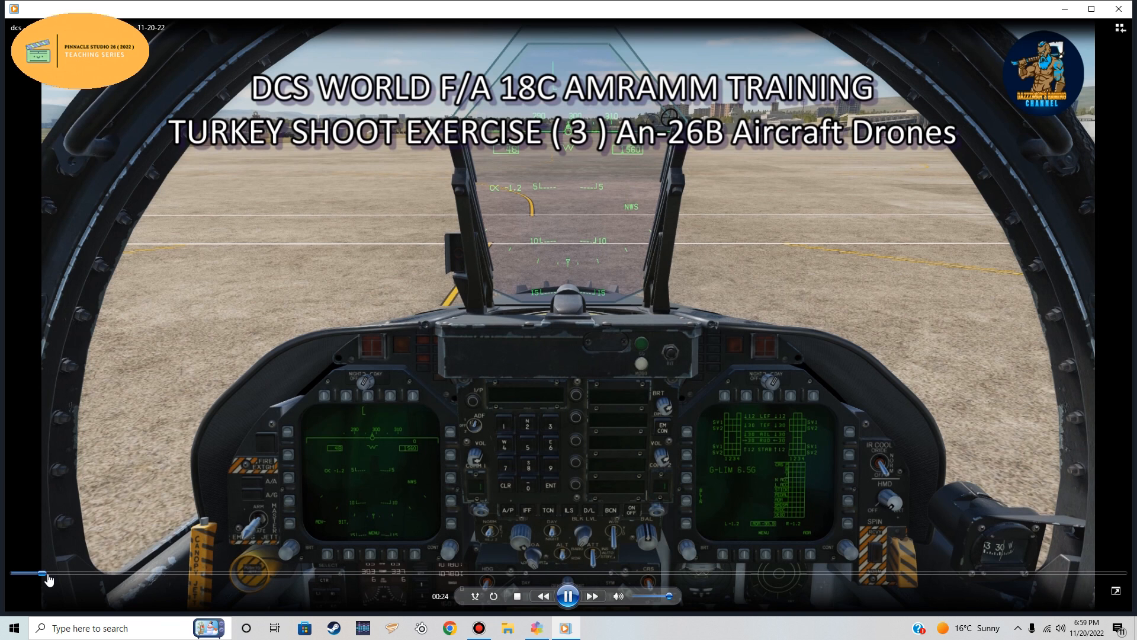
drag(49, 575, 344, 575)
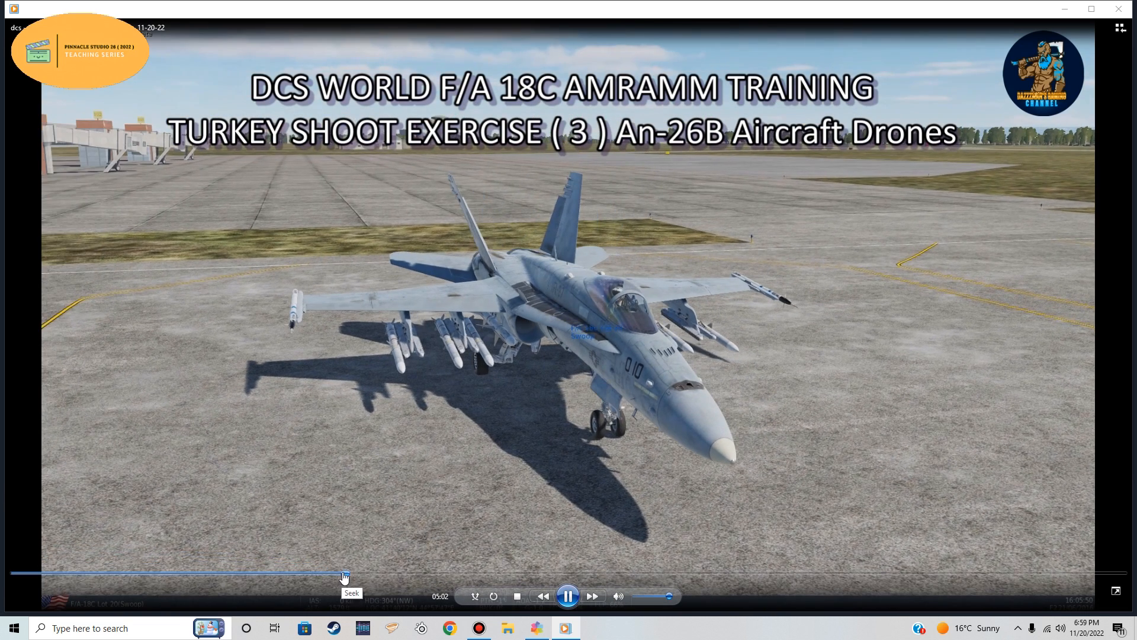
click(412, 573)
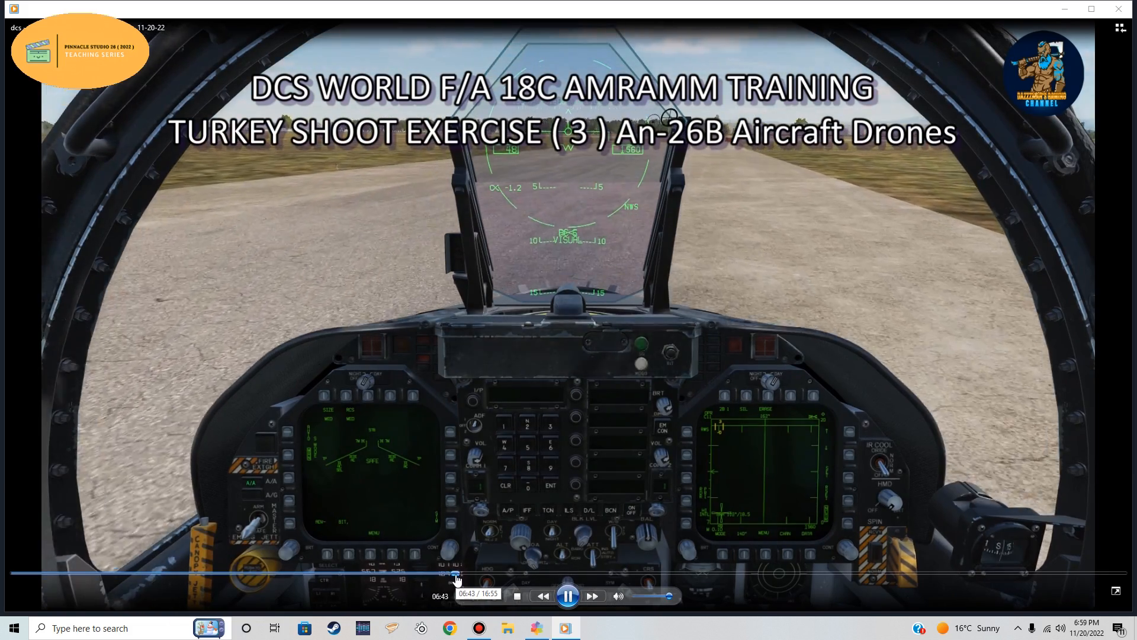
click(456, 575)
click(465, 574)
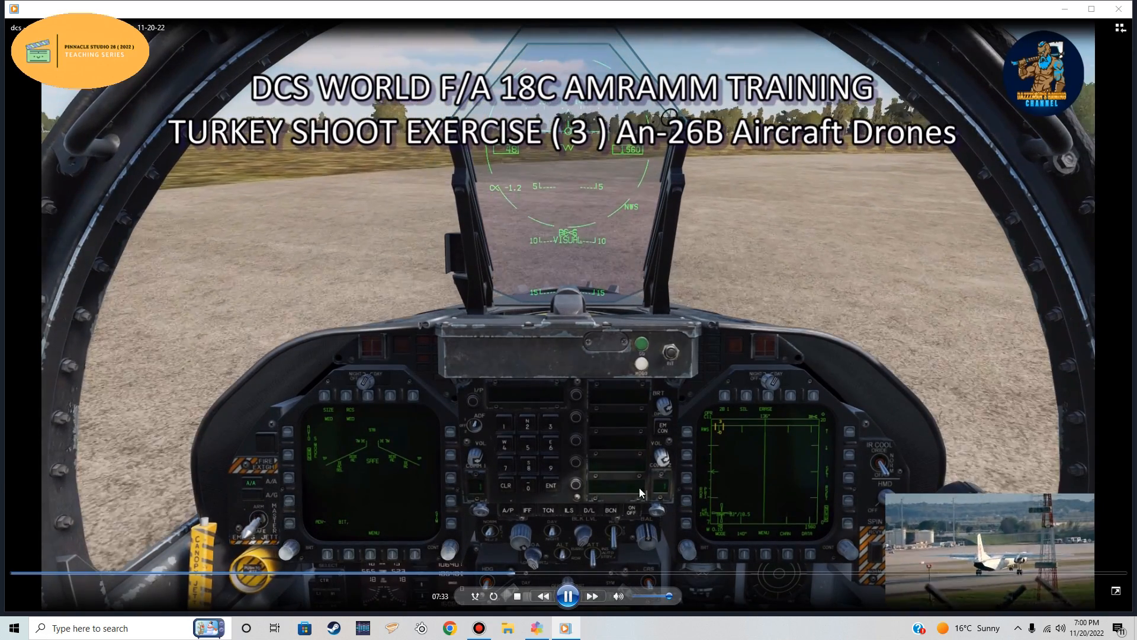
click(567, 596)
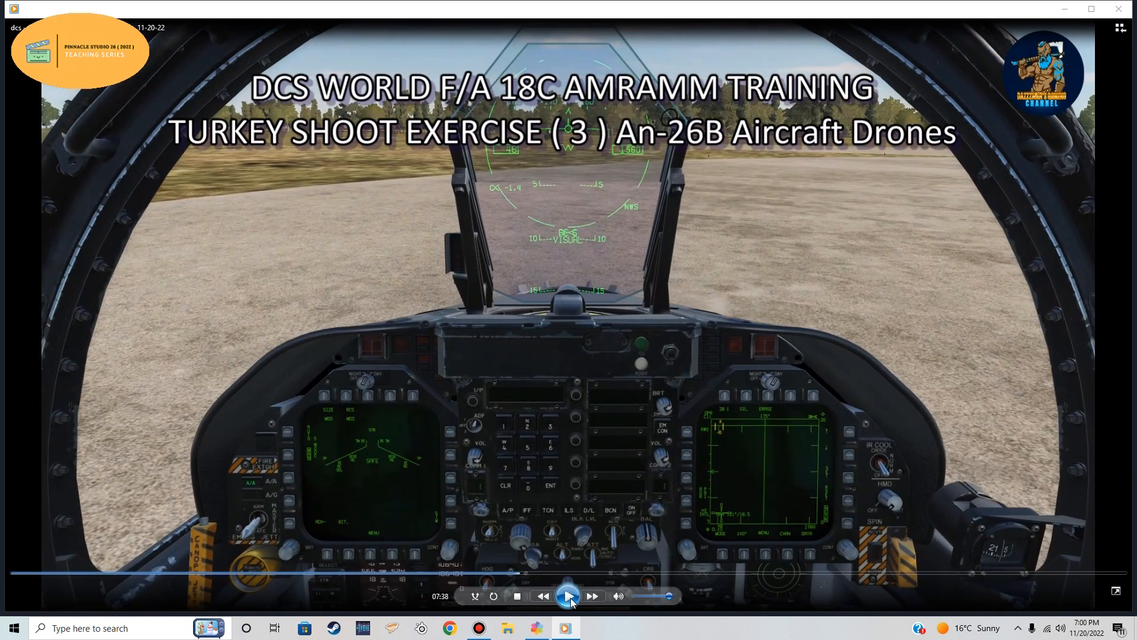
click(1119, 9)
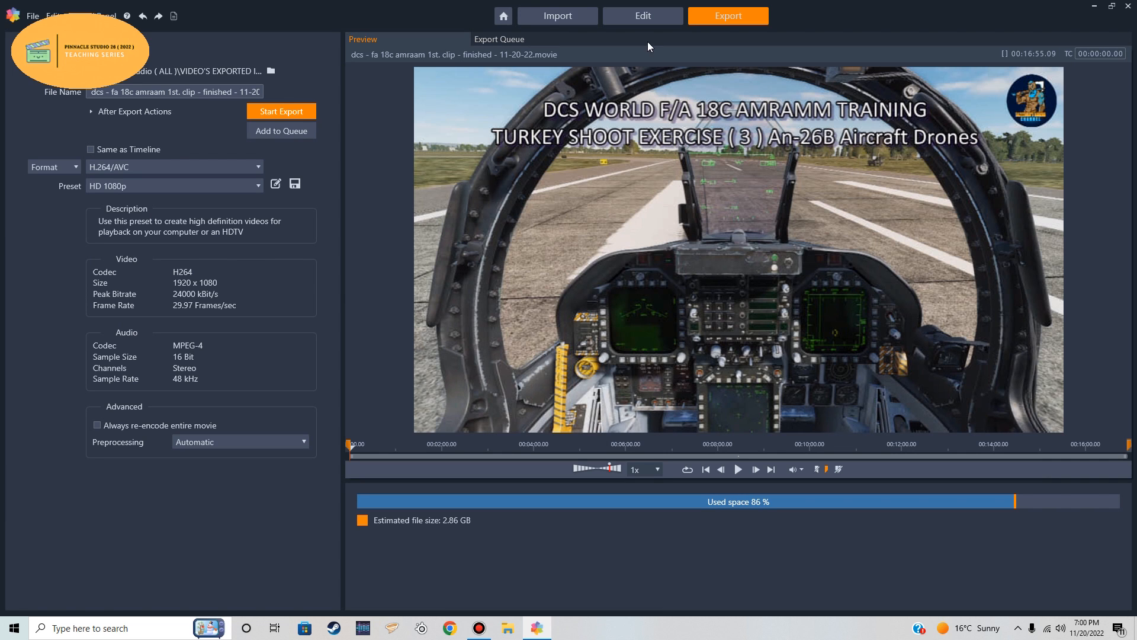
click(647, 20)
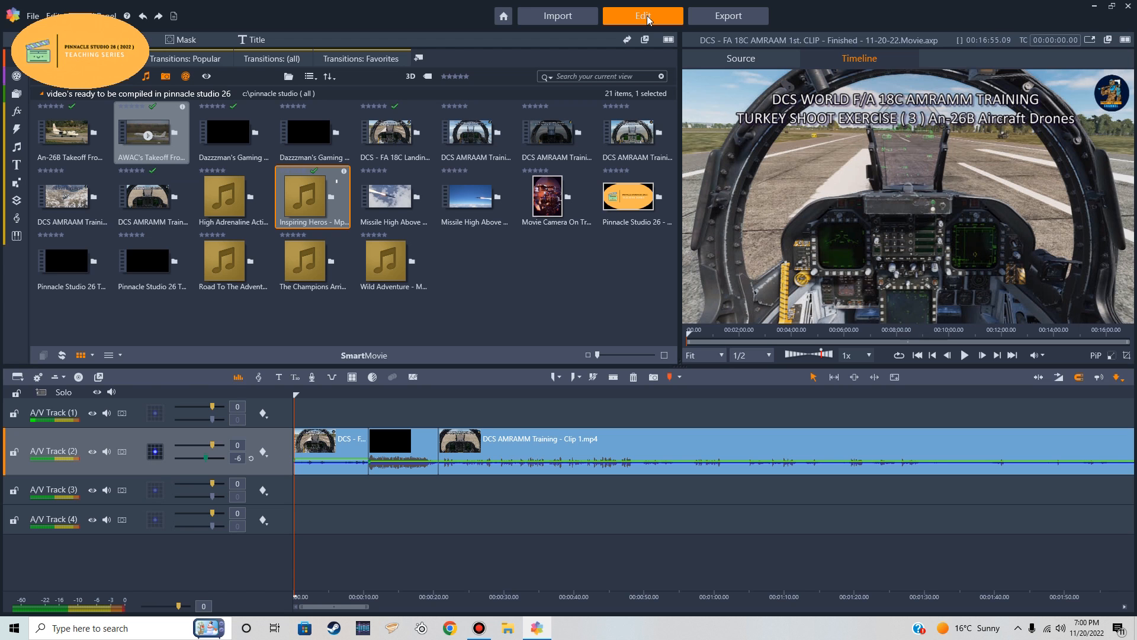